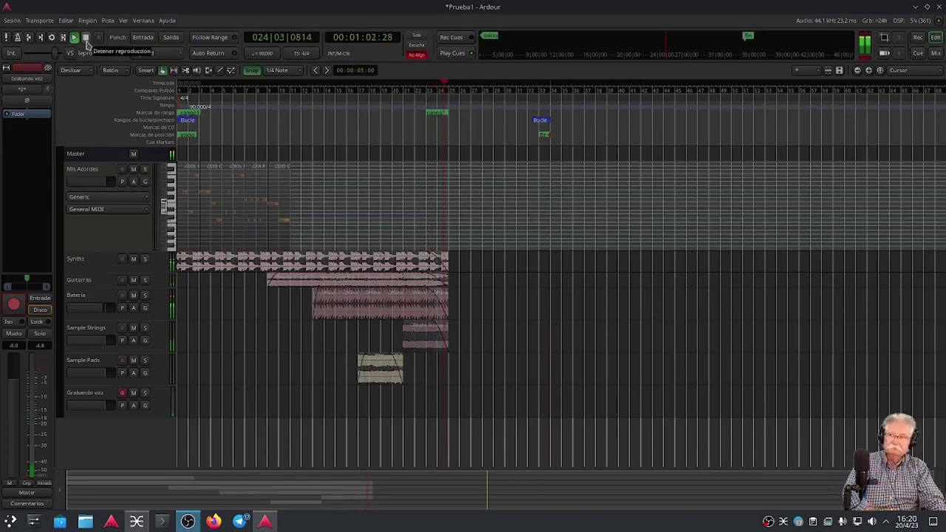
- Stop the playback and enlarge the timeline so the arrangement spans about 35 bars
left_click(86, 38)
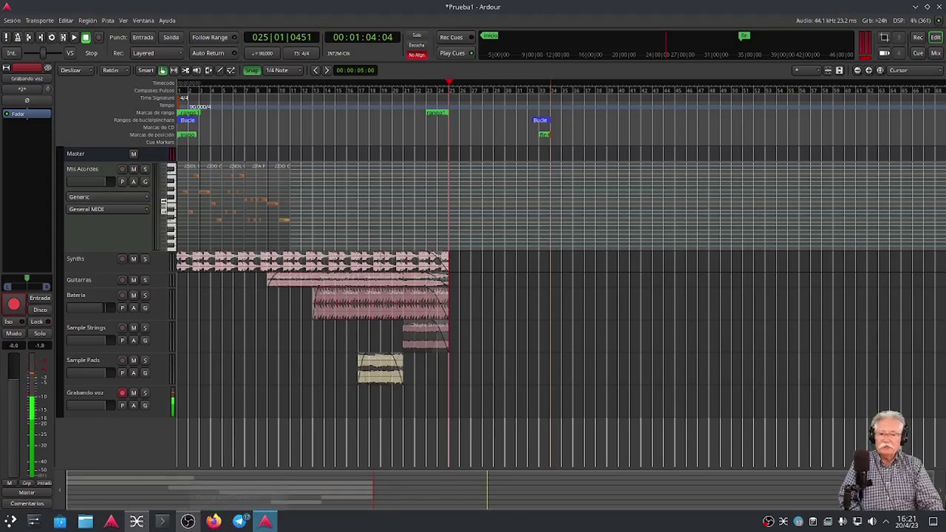
scroll(590, 502, "up", 5)
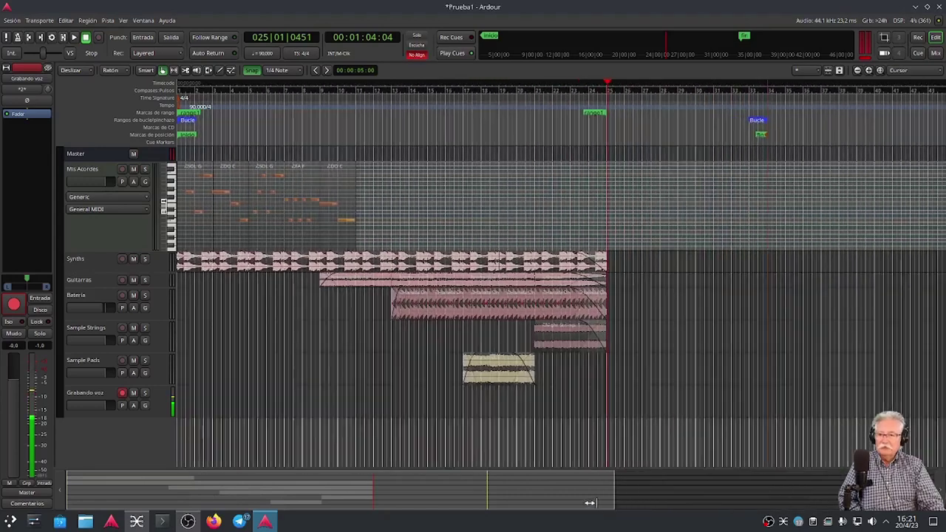
left_click_drag(590, 503, 501, 508)
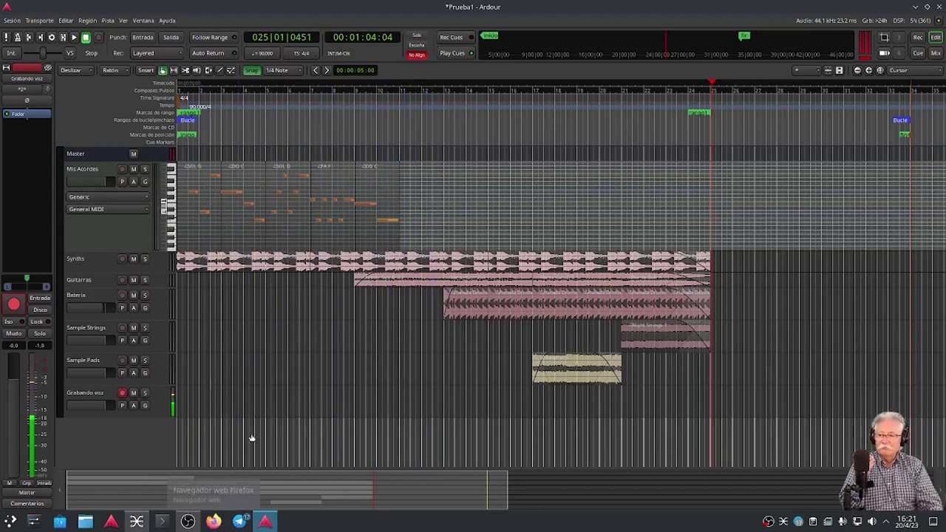
- Switch to Firefox, open the translated Ardour tutorial, view its GitHub repository and return to the tutorial's home page
left_click(212, 521)
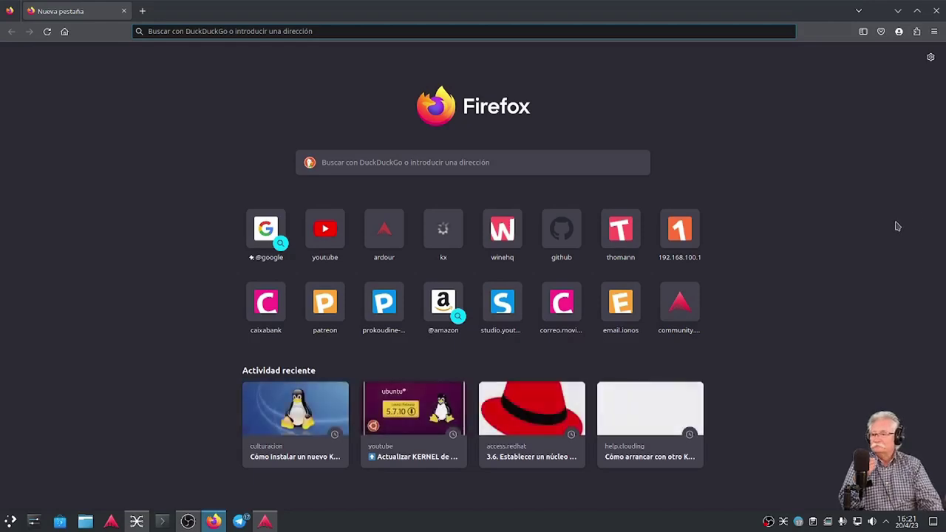
left_click(384, 302)
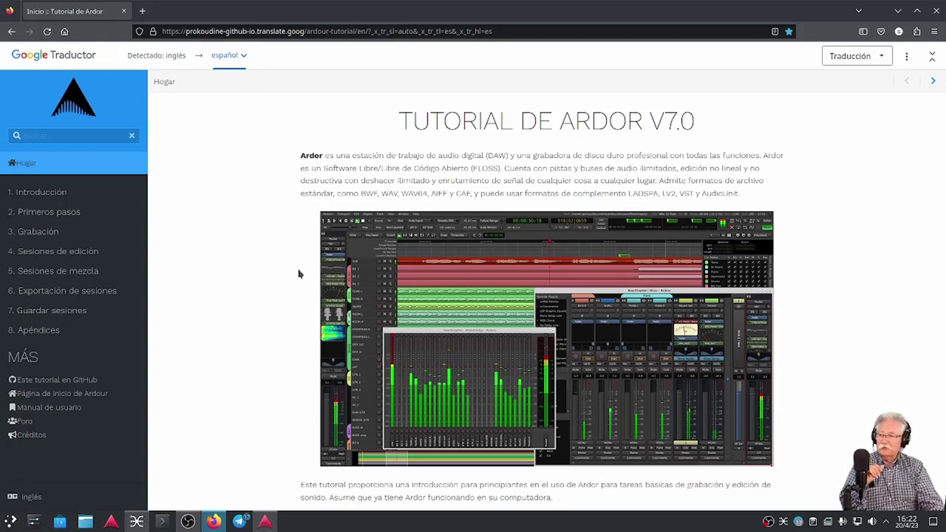
left_click(53, 381)
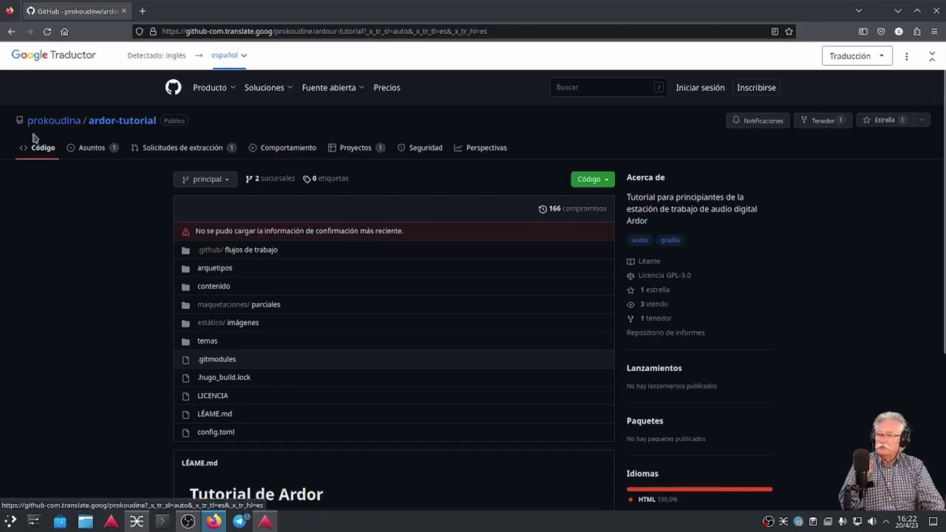
key("alt+Left")
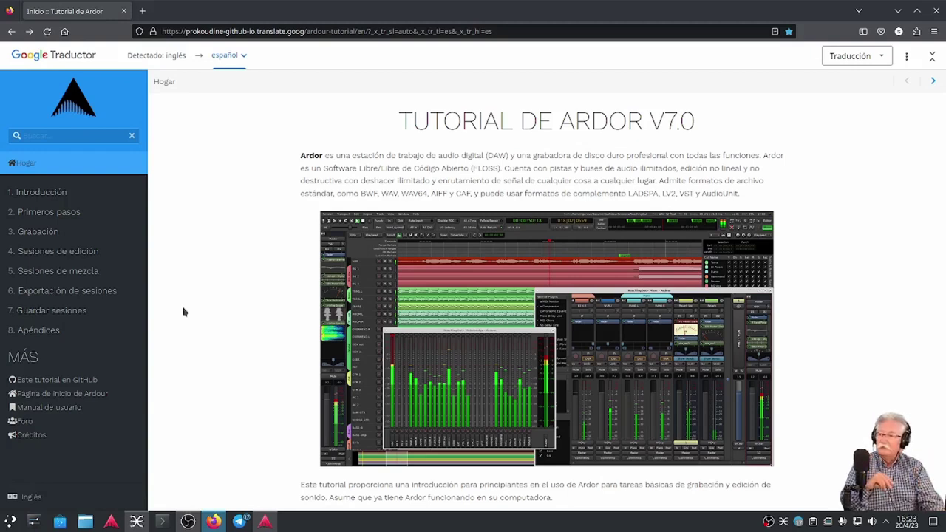
- Look through the Grabación and Primeros pasos chapters and open the "Crear pistas y buses" page
left_click(45, 233)
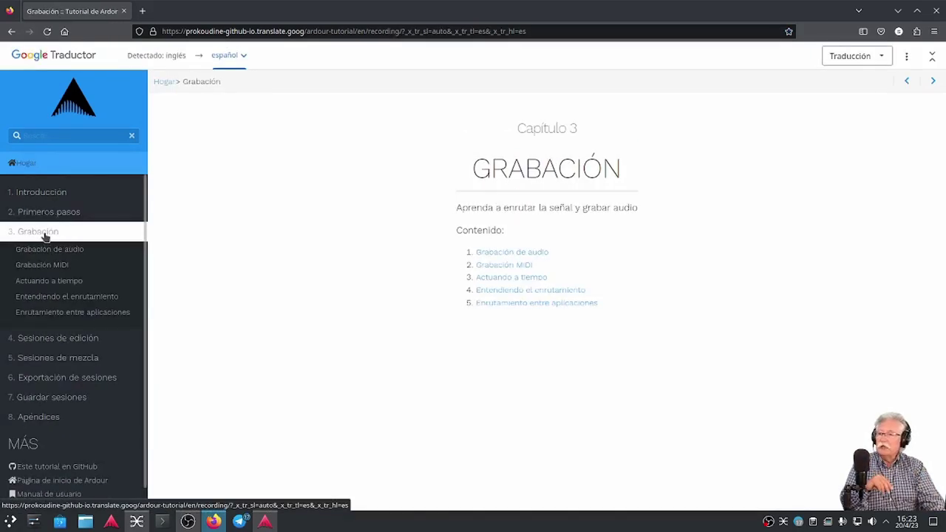
left_click(46, 214)
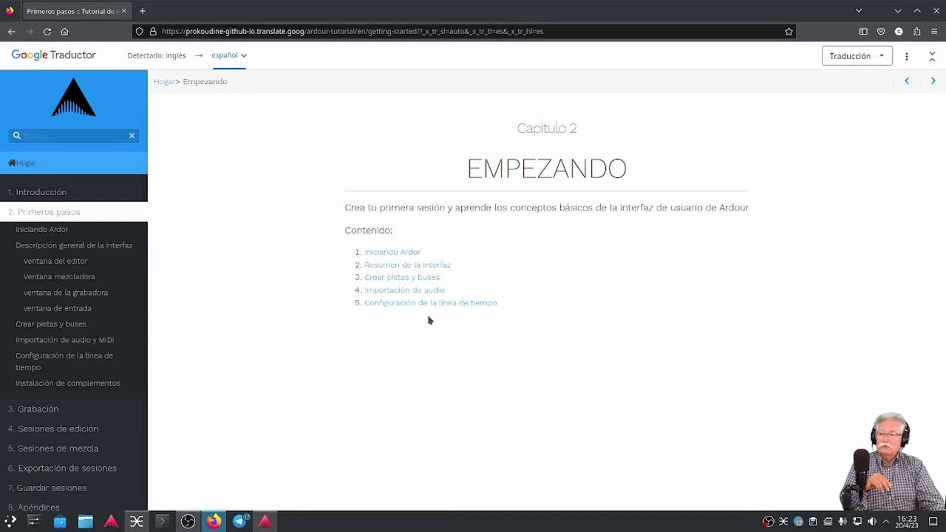
left_click(402, 278)
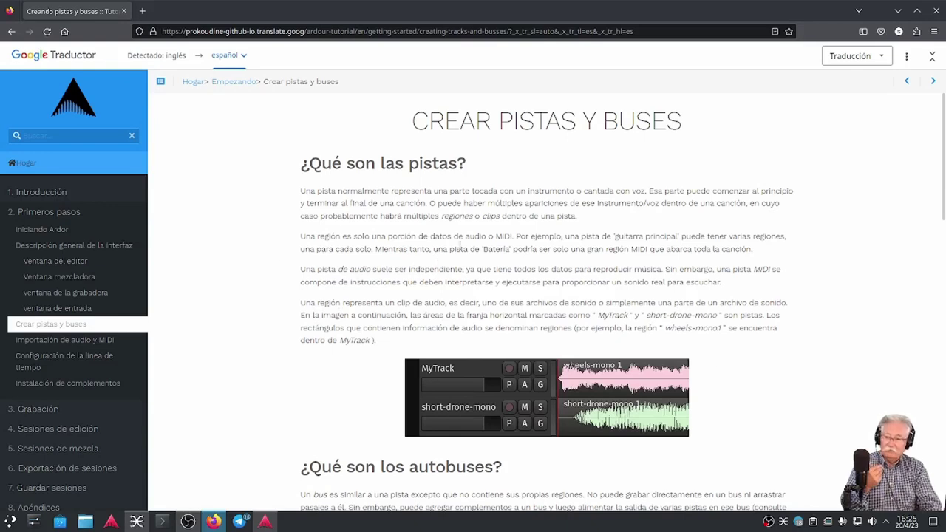
- Switch to Ardour and increase the height of the Synths track so its waveforms are easier to see
left_click(264, 522)
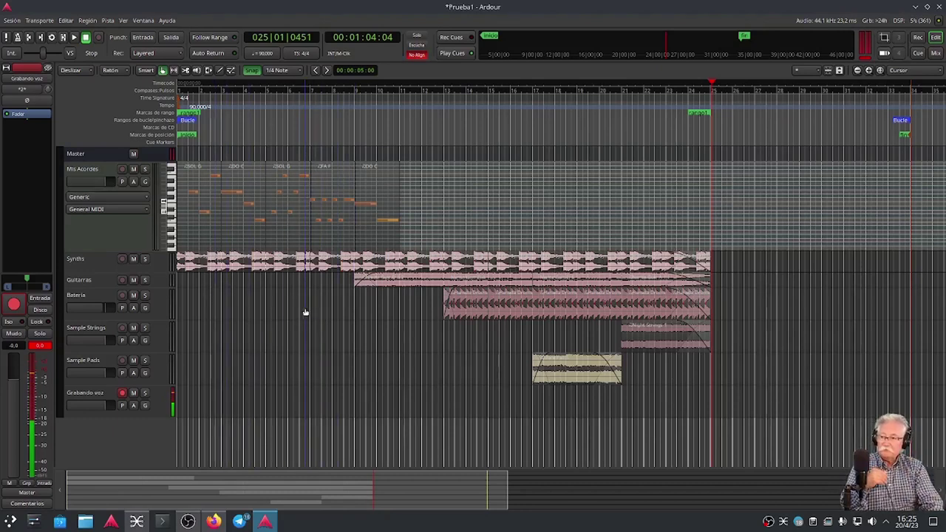
left_click(110, 279)
scroll(111, 267, "up", 3)
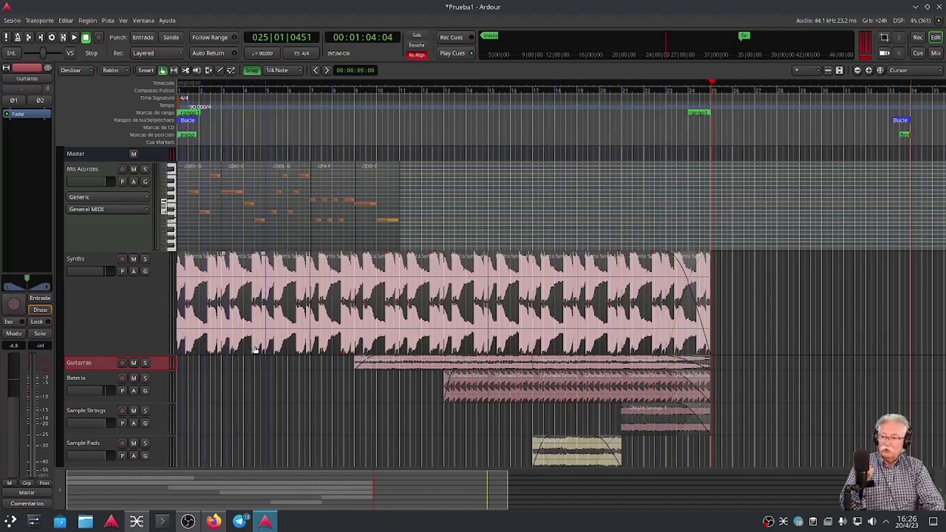
left_click_drag(198, 340, 362, 347)
left_click_drag(289, 329, 461, 359)
- Select each of the five chord regions on the Mis Acordes MIDI track in turn
left_click(204, 234)
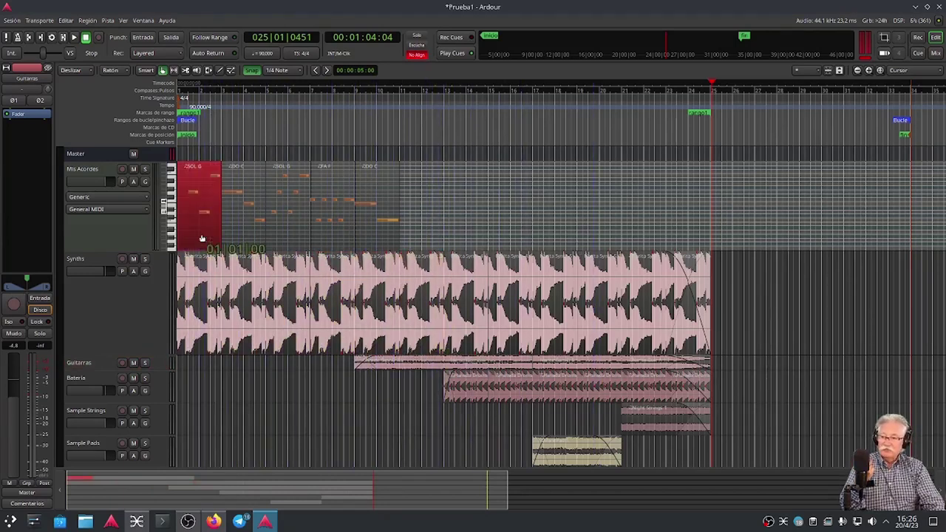
left_click(251, 241)
left_click(289, 244)
left_click(343, 245)
left_click(375, 243)
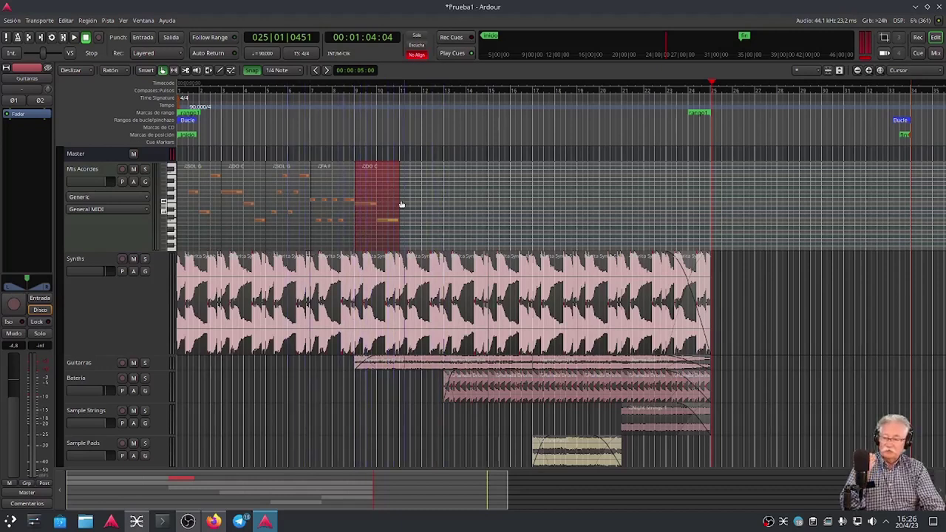
- Compare Synths audio regions with the Mis Acordes MIDI regions above them by selecting each alternately
left_click(194, 283)
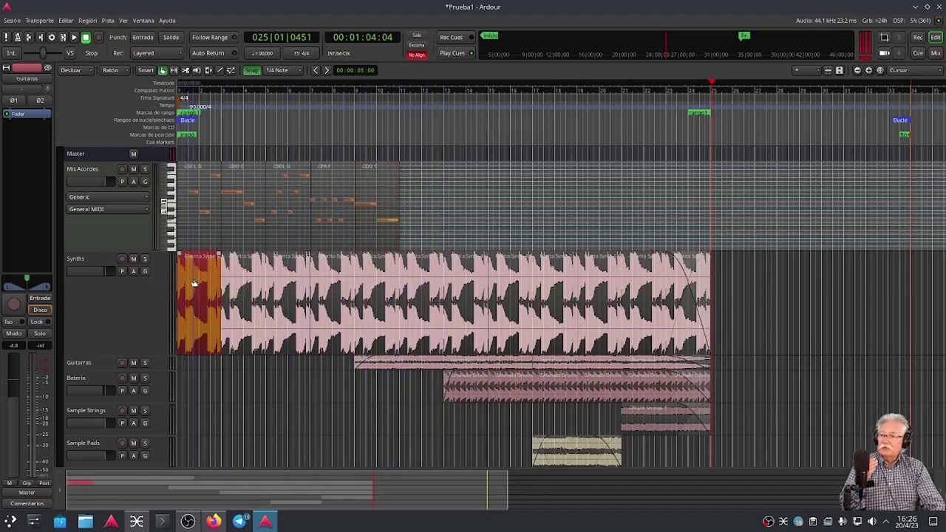
left_click(208, 216)
left_click(200, 274)
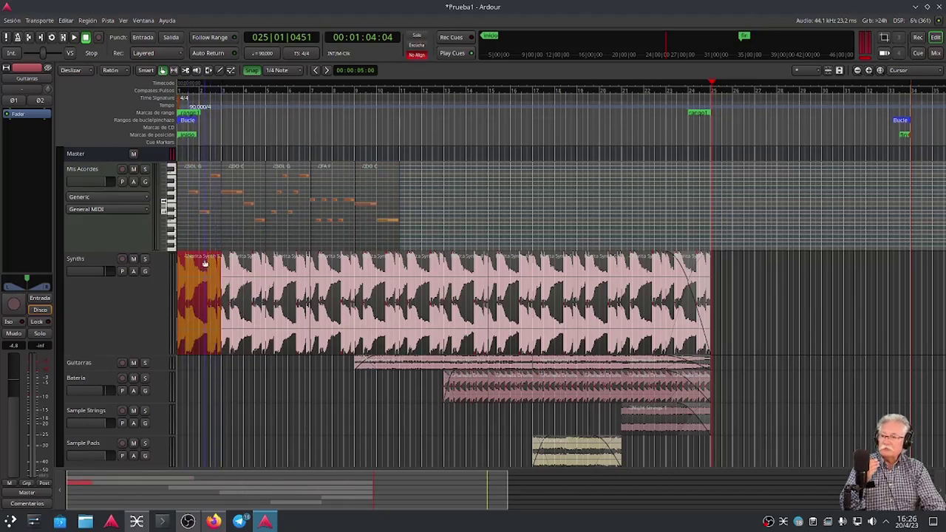
left_click(248, 284)
left_click(243, 238)
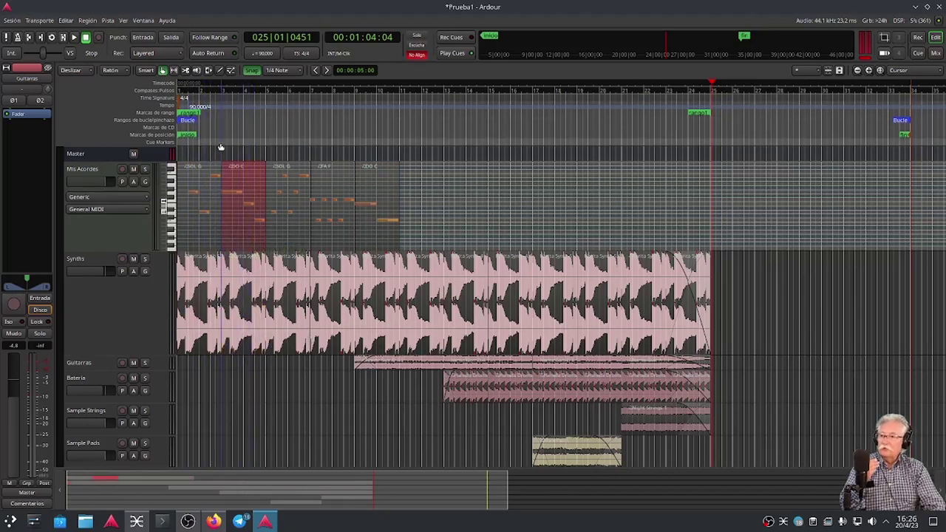
left_click(326, 343)
left_click(344, 221)
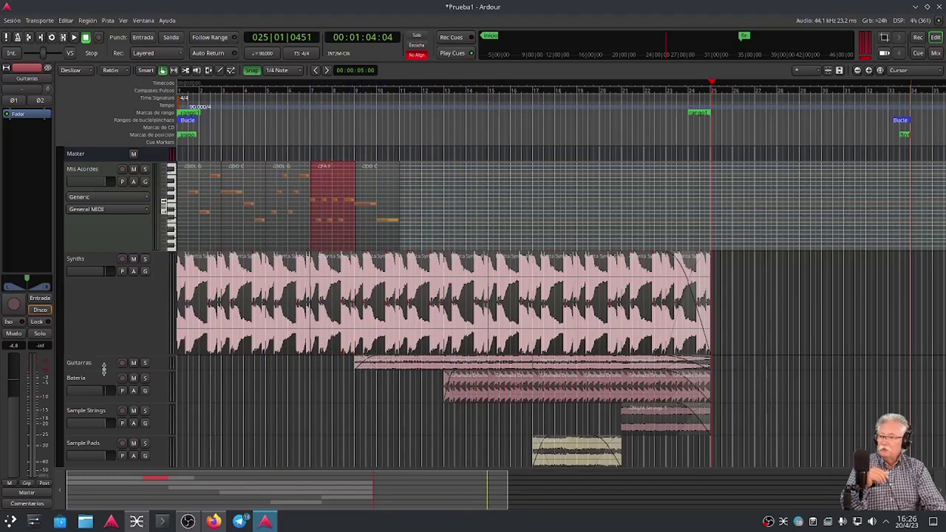
- Increase the height of the Guitarras track and select its first three regions in turn
left_click_drag(109, 385, 109, 435)
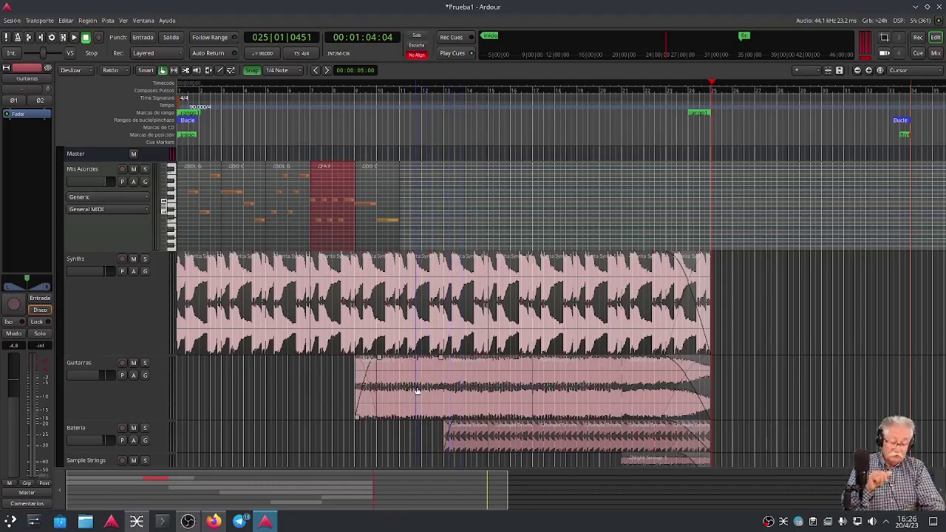
left_click(400, 413)
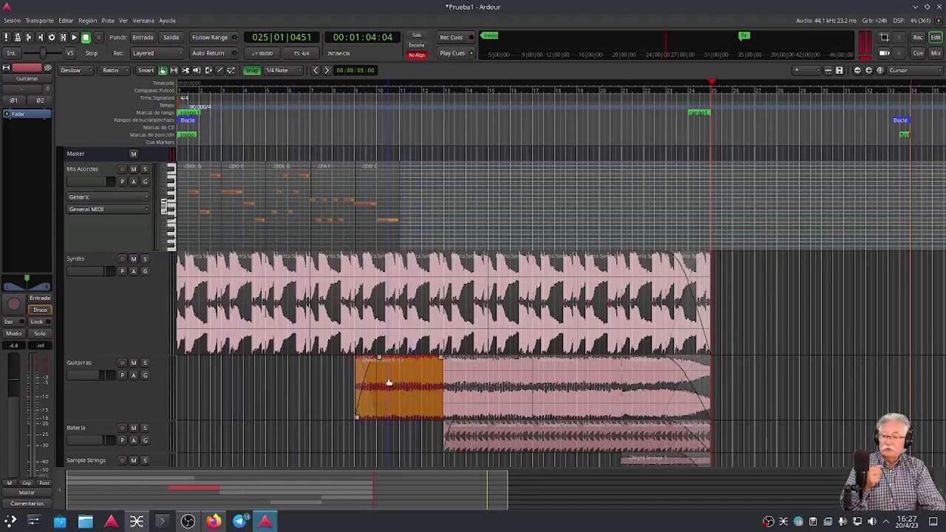
left_click(504, 394)
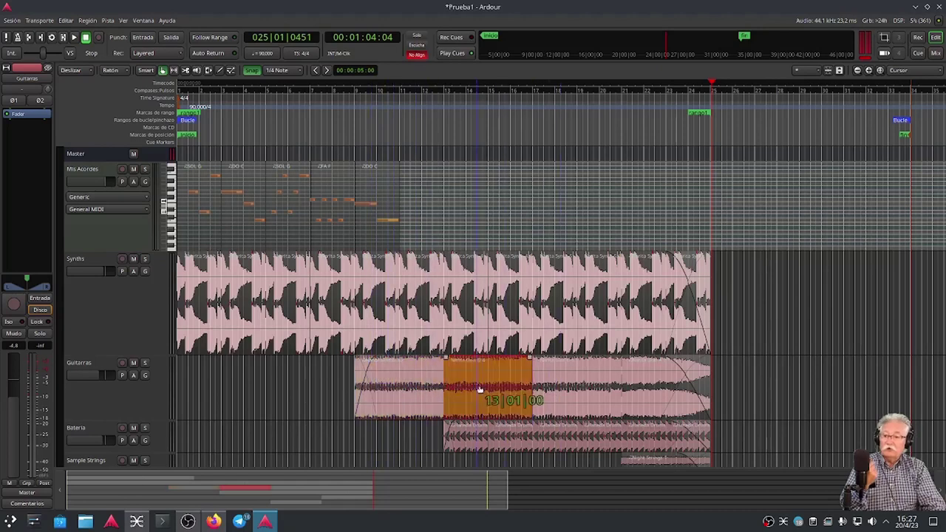
left_click(560, 394)
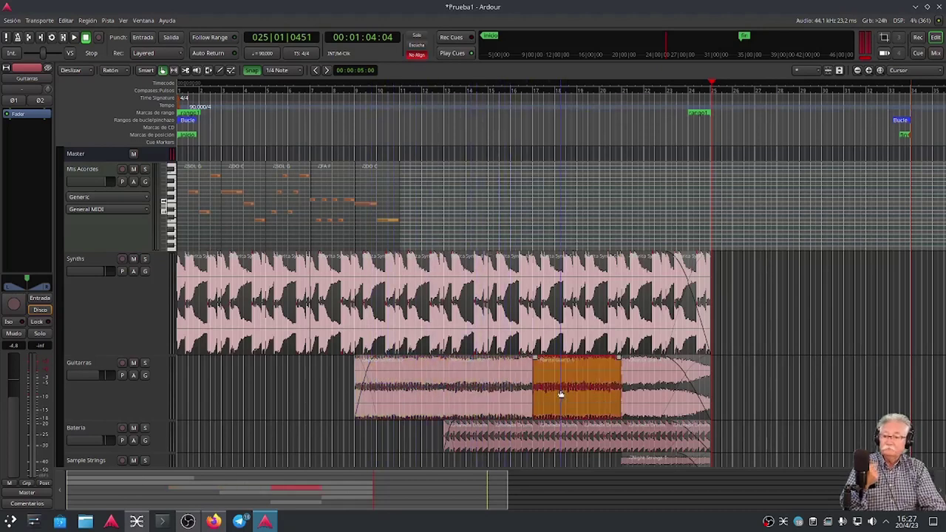
- Examine individual regions between bars 17 and 21 on the Synths, Guitarras and Batería tracks by selecting them
left_click(549, 348)
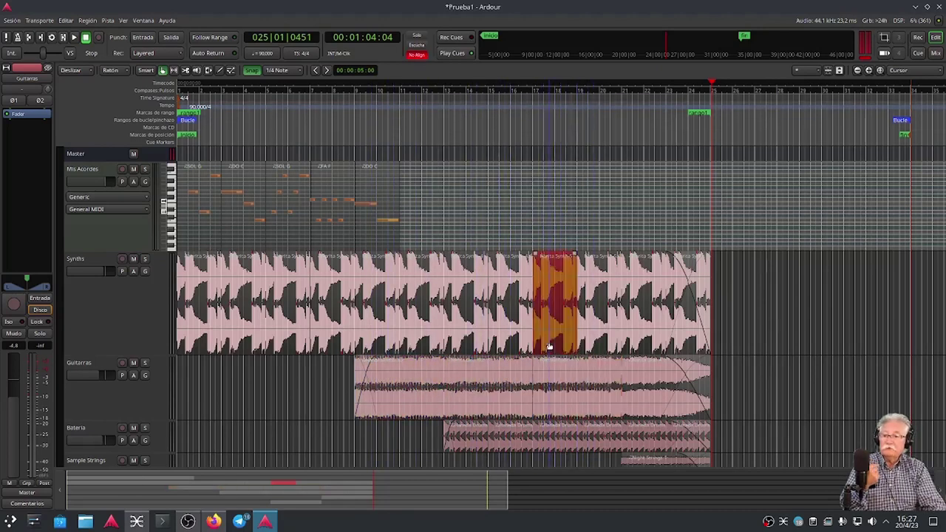
left_click(601, 338)
left_click(552, 341)
left_click(584, 340)
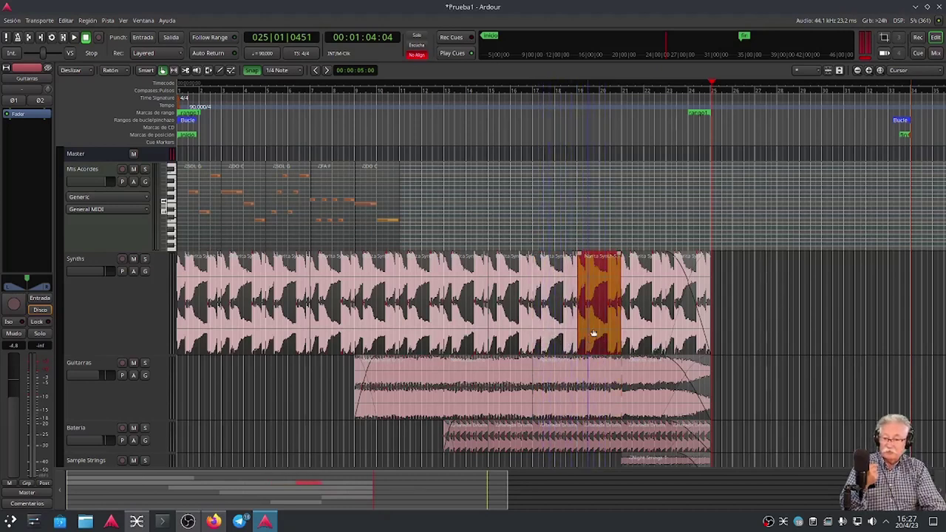
left_click(565, 370)
mouse_move(584, 441)
left_mouse_down()
mouse_move(554, 443)
mouse_move(599, 444)
left_mouse_up()
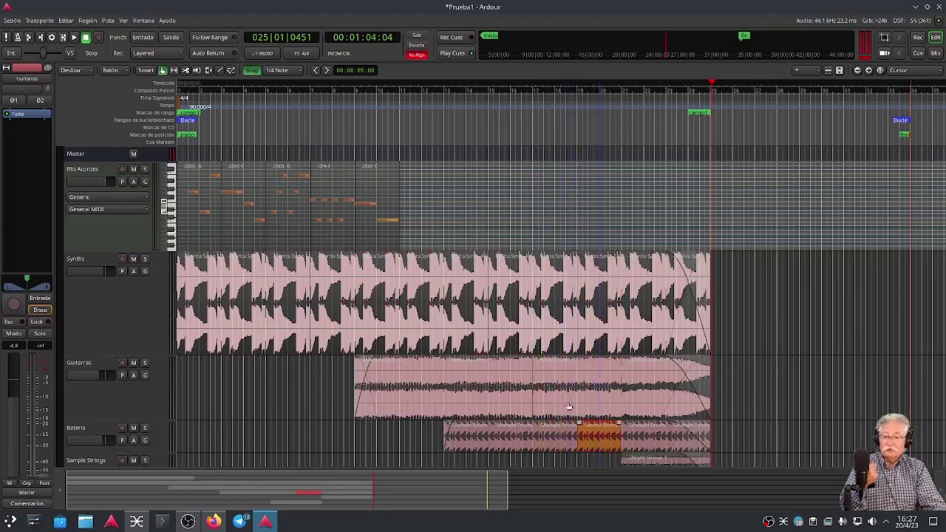
- Select the Sample Strings region and the Sample Pads region one after the other
scroll(553, 399, "down", 1)
scroll(540, 428, "down", 4)
left_click(665, 362)
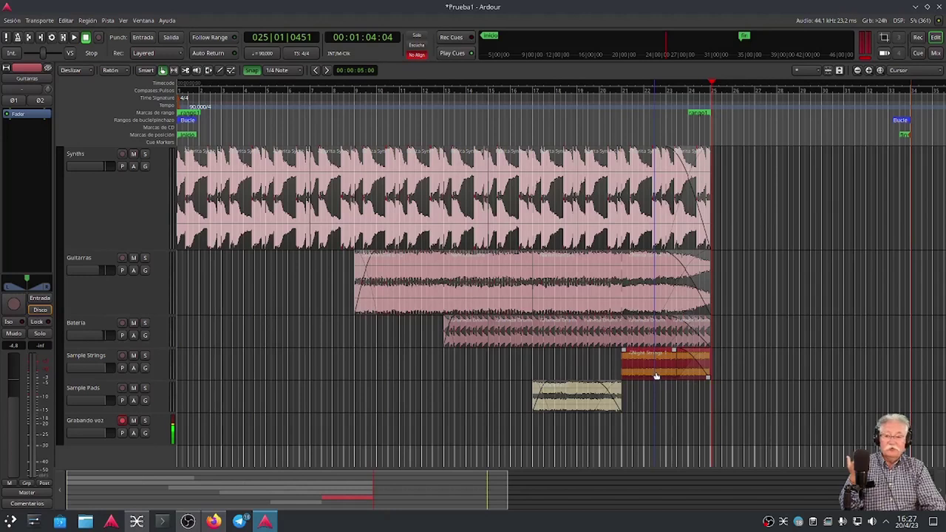
left_click(580, 409)
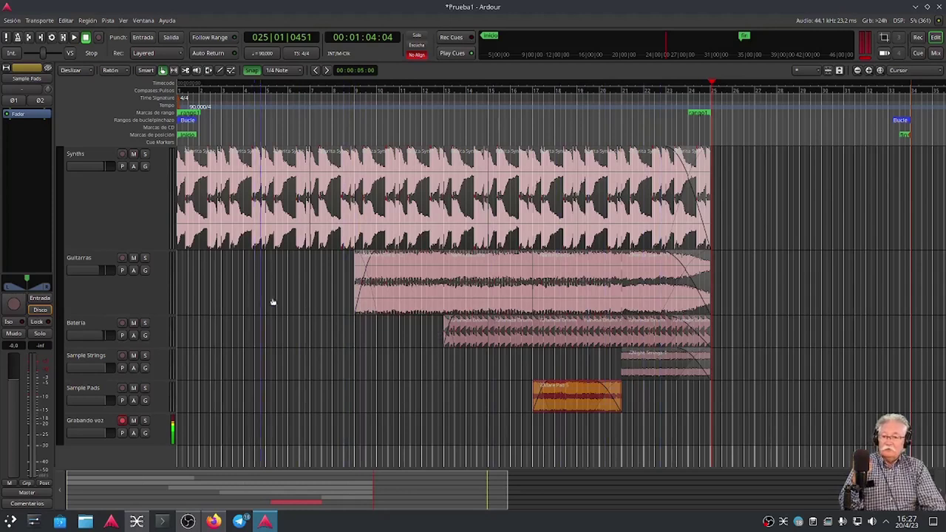
- Select the Mis Acordes MIDI track
scroll(228, 311, "up", 3)
scroll(228, 310, "down", 3)
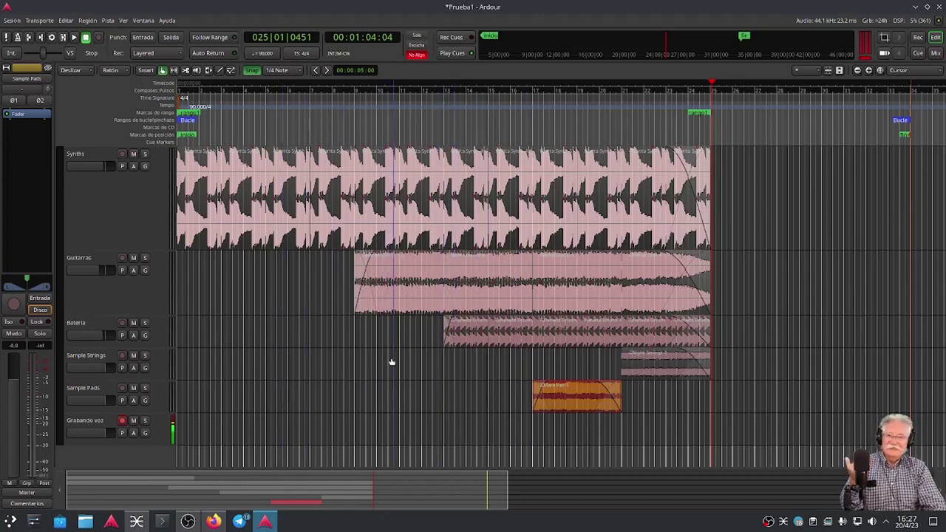
scroll(357, 338, "up", 3)
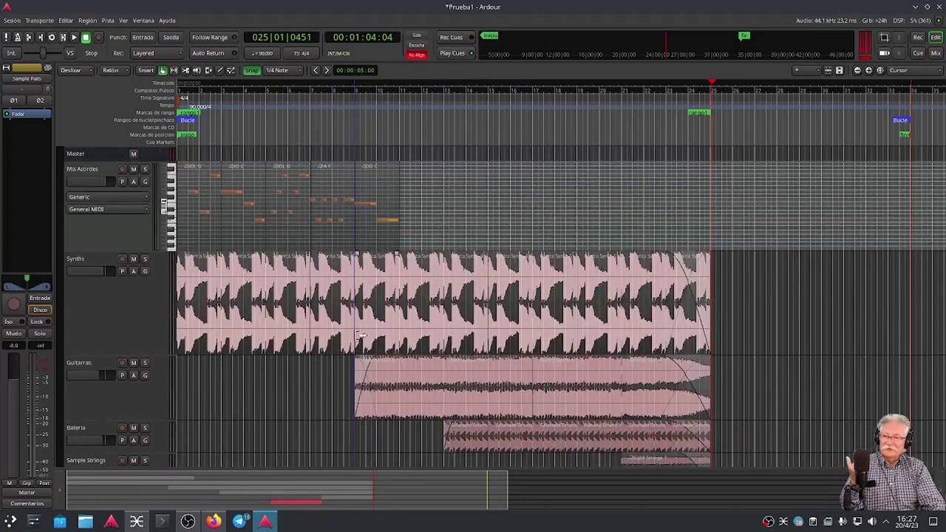
left_click(132, 241)
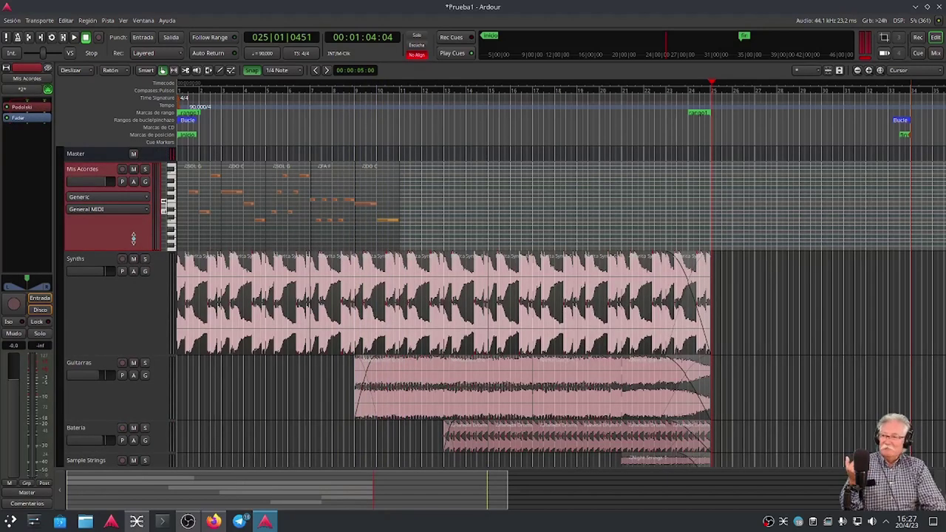
- Read the explanation of tracks and buses in the Firefox tutorial, and return to Ardour
left_click(213, 522)
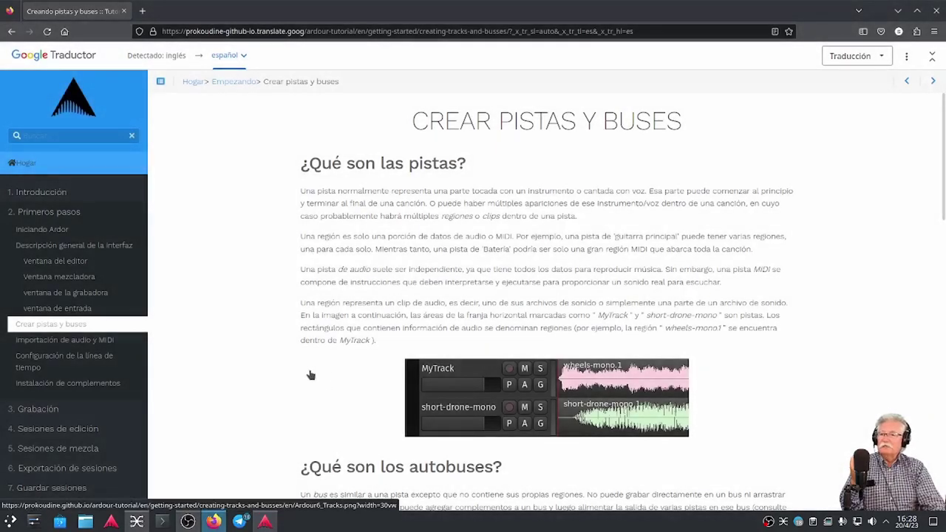
scroll(310, 375, "down", 2)
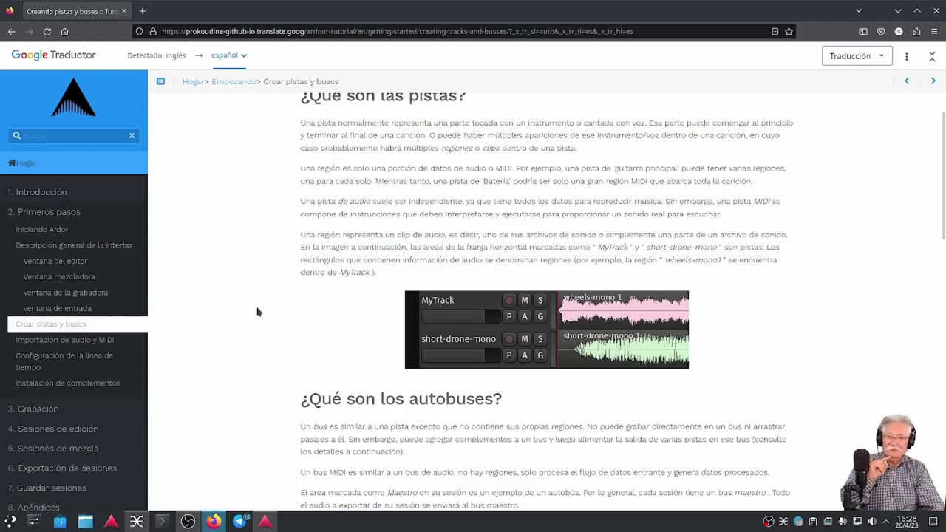
left_click(266, 522)
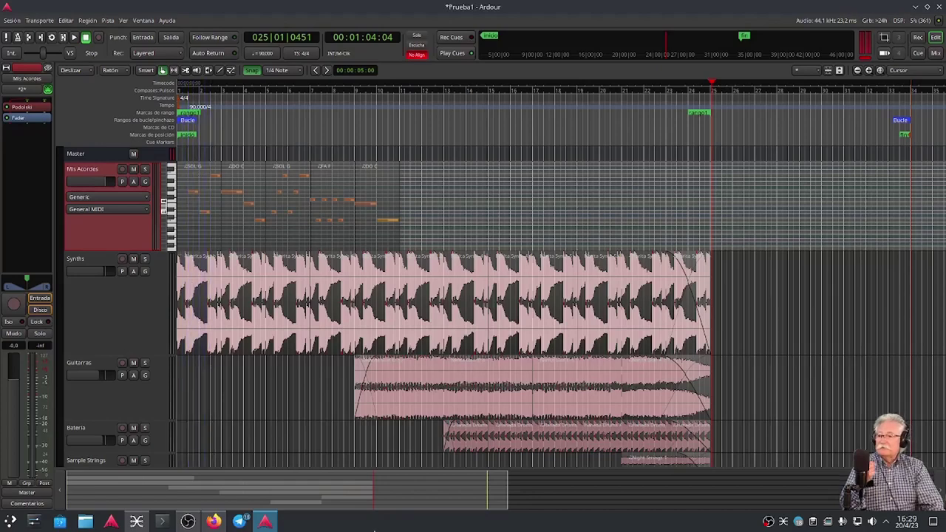
- Select the first SOL G region on the Mis Acordes track and review the available grid divisions
left_click_drag(505, 501, 195, 485)
left_click(265, 212)
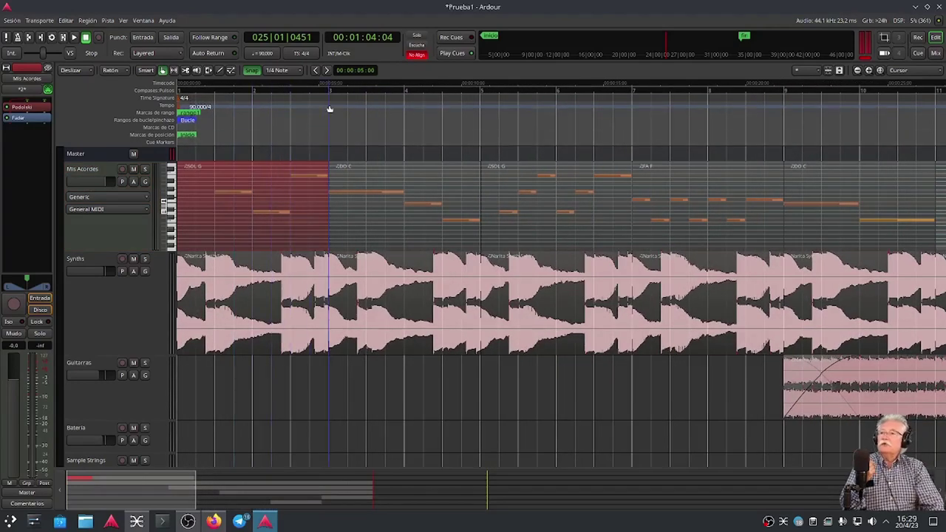
left_click(292, 72)
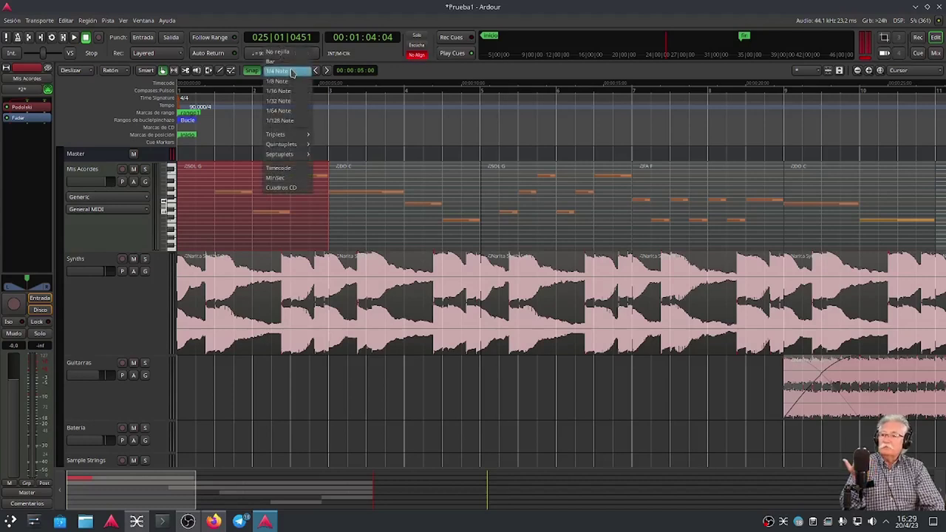
left_click(354, 127)
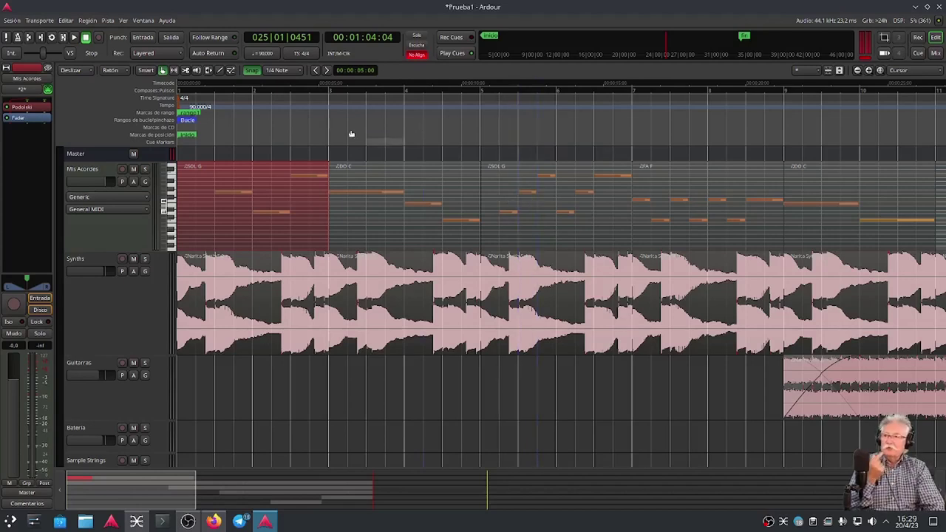
left_click(278, 70)
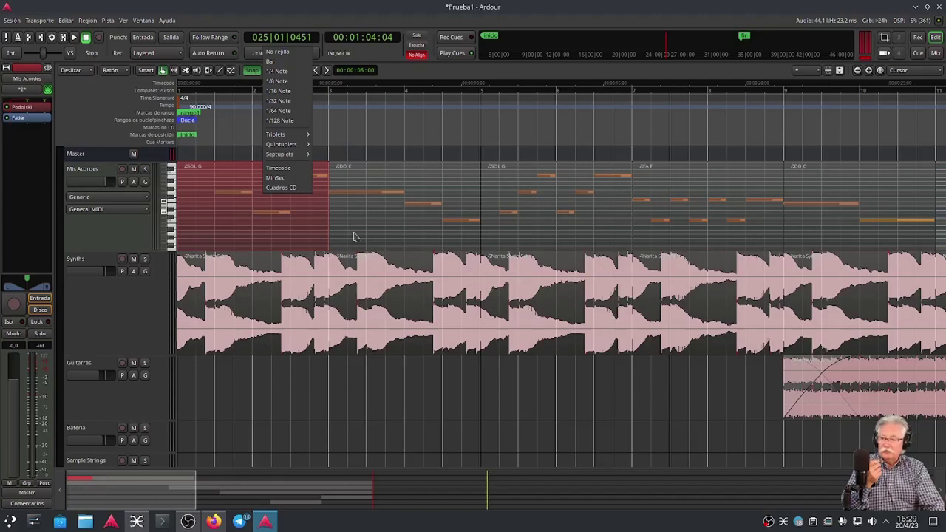
left_click(368, 54)
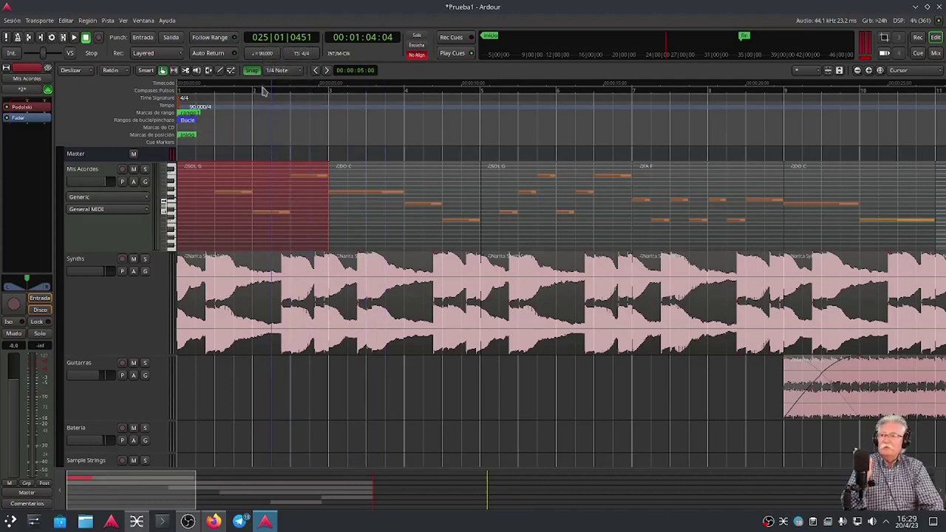
- View the Podolski instrument of the Mis Acordes track, close its window, and audition a note on the track's piano keys
left_click(114, 231)
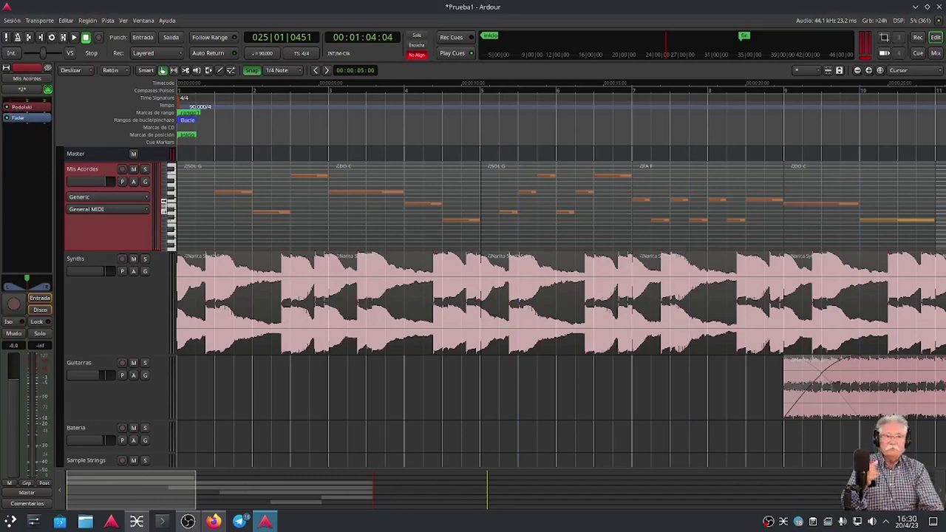
double_click(22, 106)
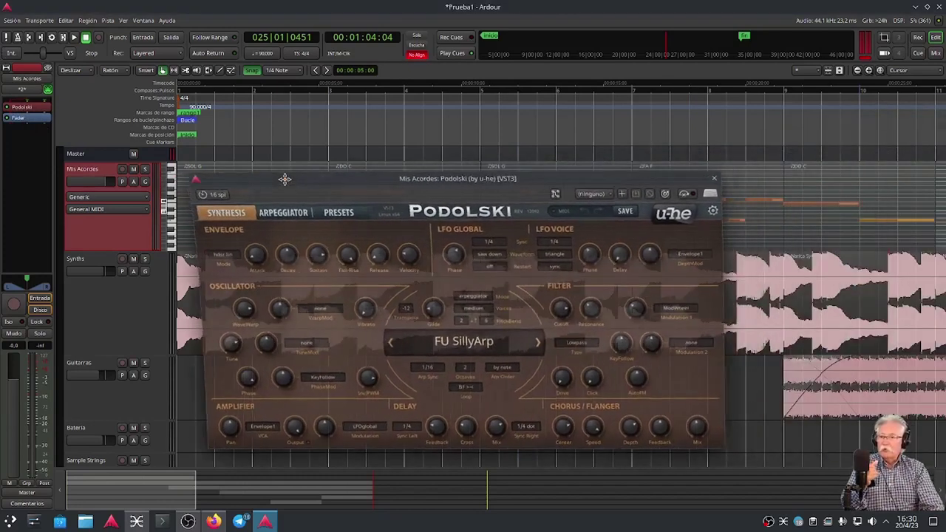
left_click_drag(593, 185, 945, 221)
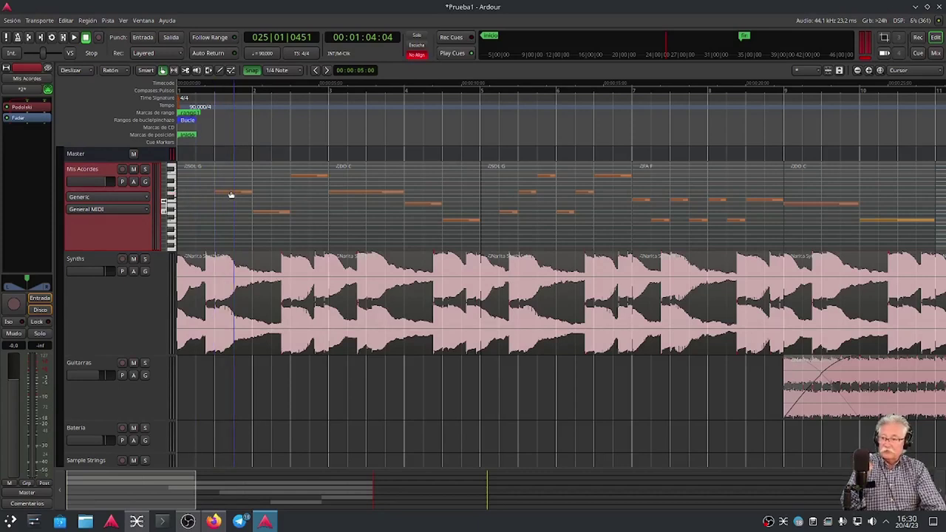
left_click(171, 197)
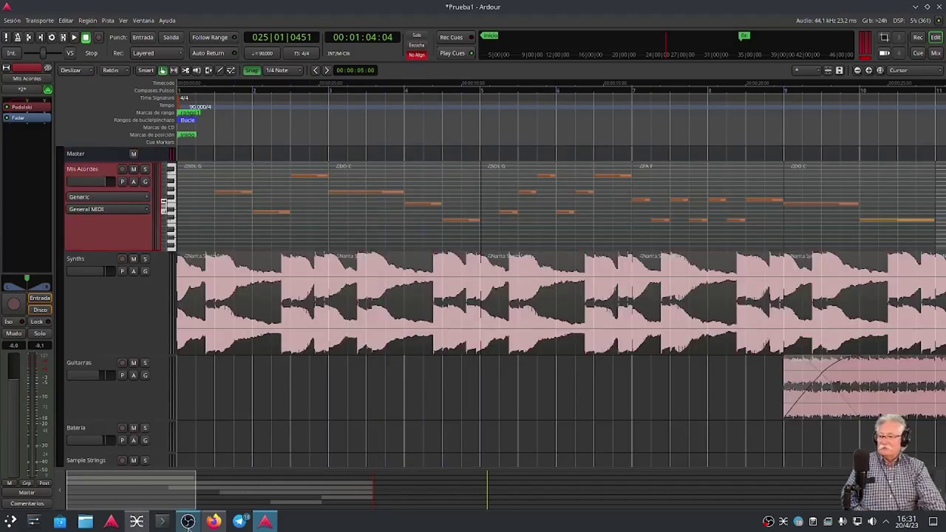
- View the enlarged example image of tracks and regions in the Firefox tutorial, and return to Ardour
left_click(213, 522)
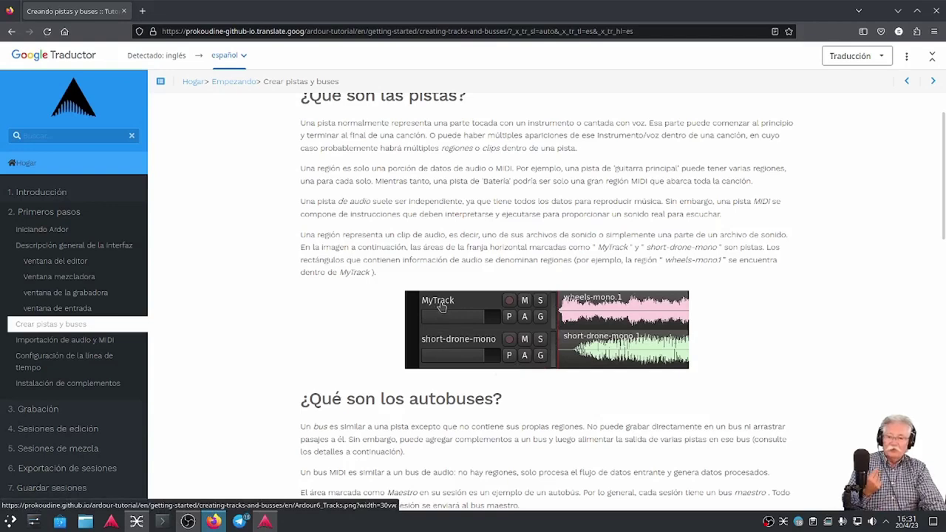
left_click(591, 324)
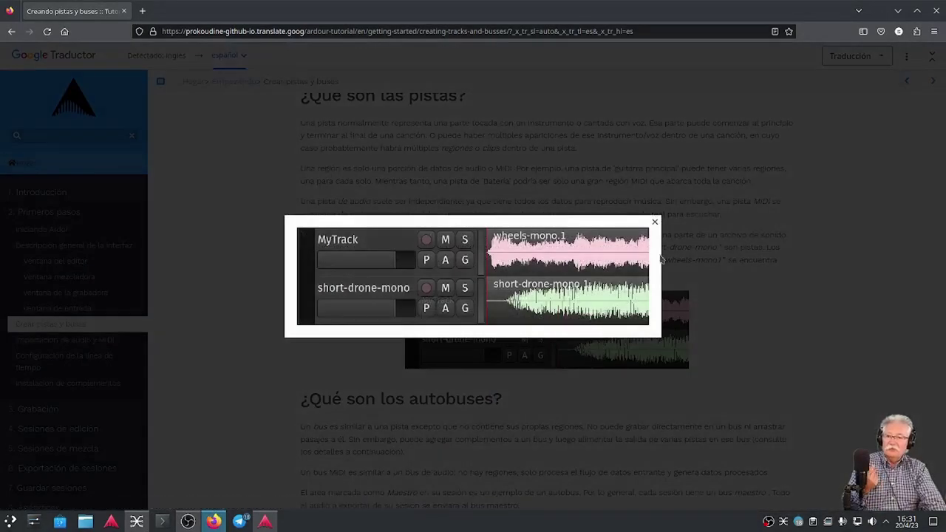
left_click(654, 222)
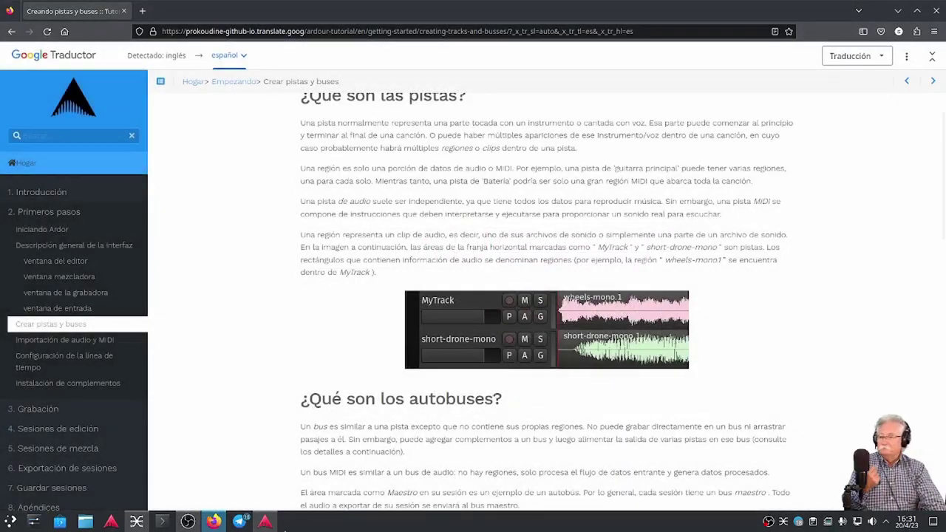
left_click(264, 521)
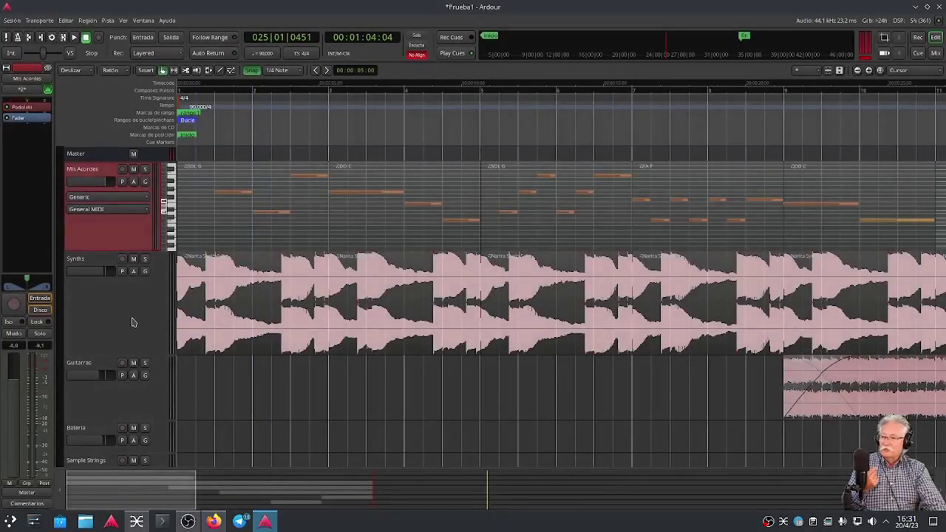
- Open the Synths track's name for editing, and view and dismiss the rename dialog of its first region
left_click(131, 319)
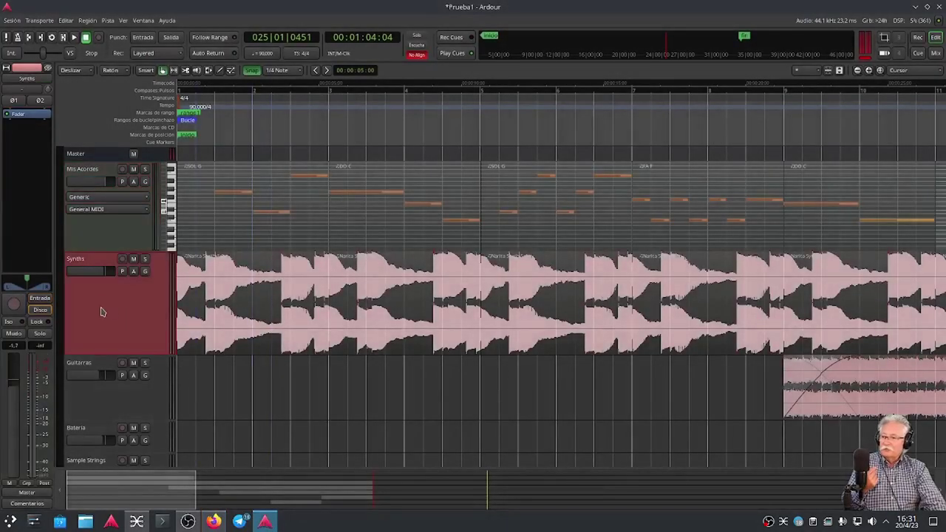
double_click(81, 261)
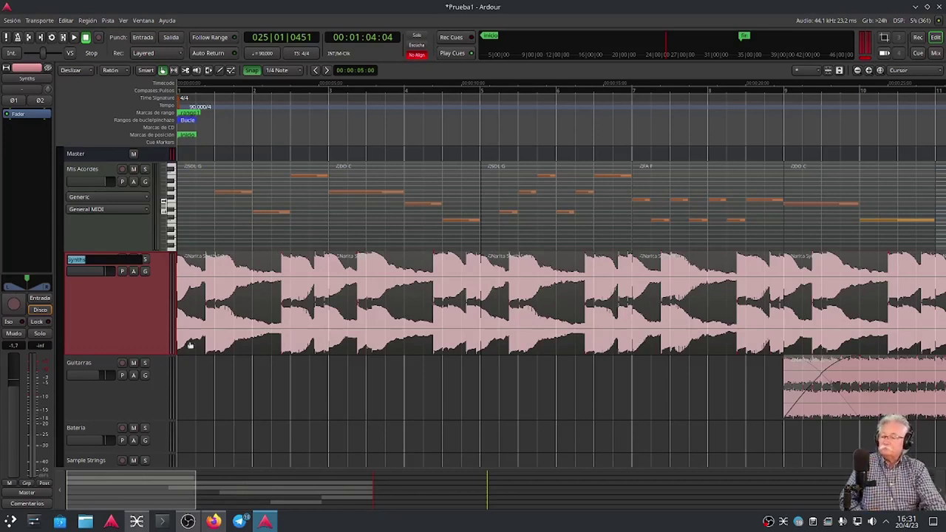
left_click(308, 336)
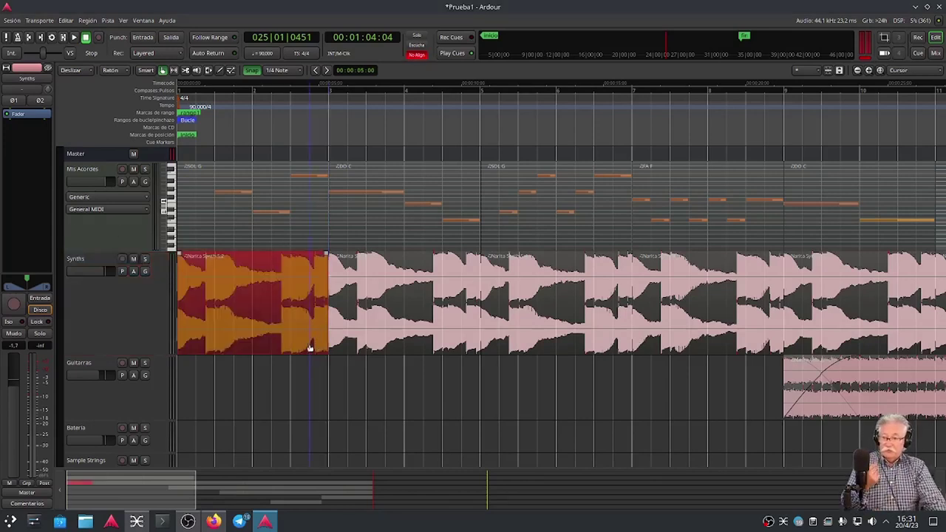
right_click(204, 259)
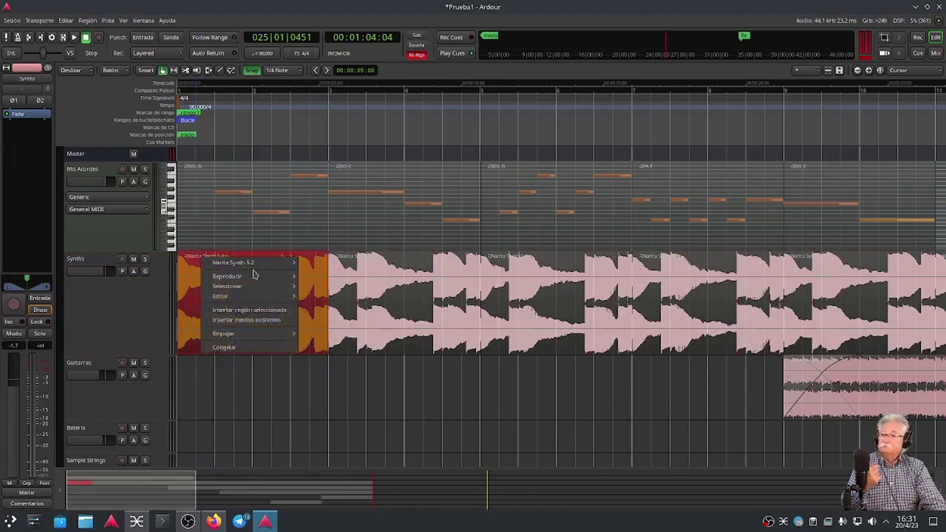
mouse_move(286, 262)
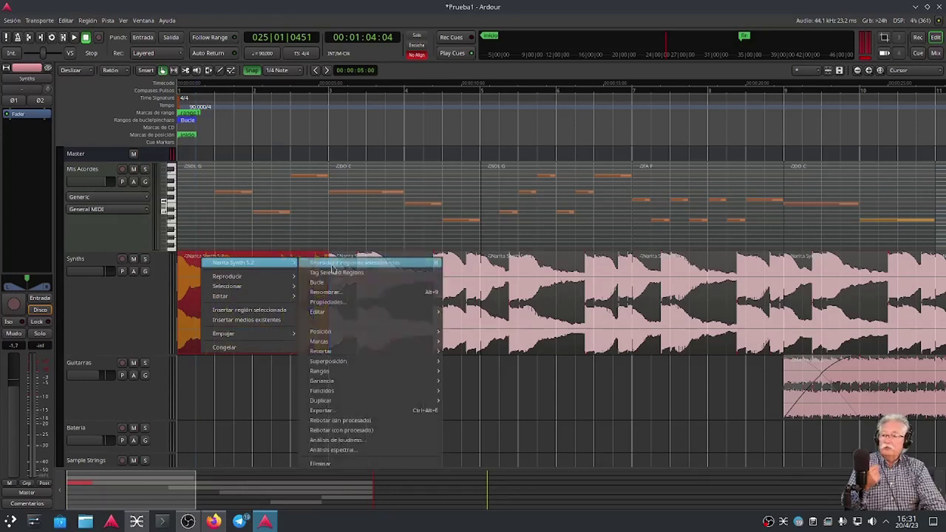
left_click(333, 291)
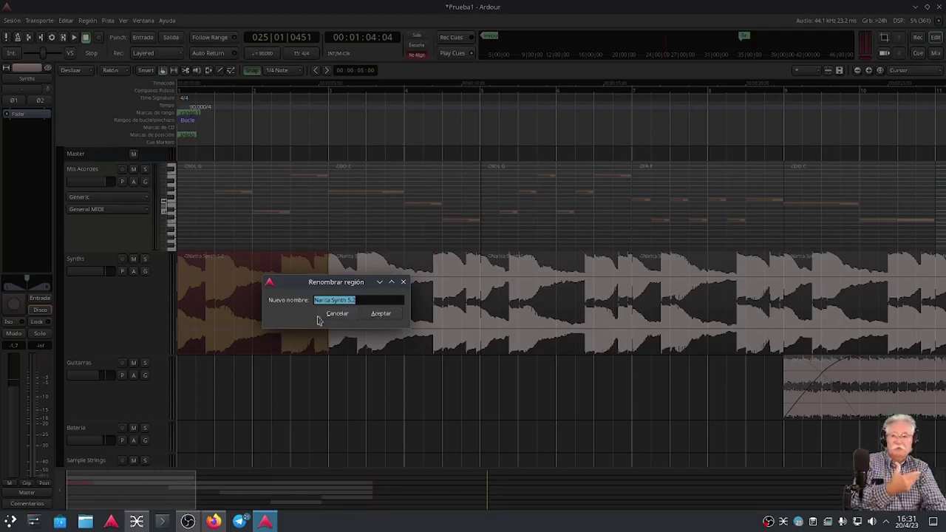
left_click(404, 282)
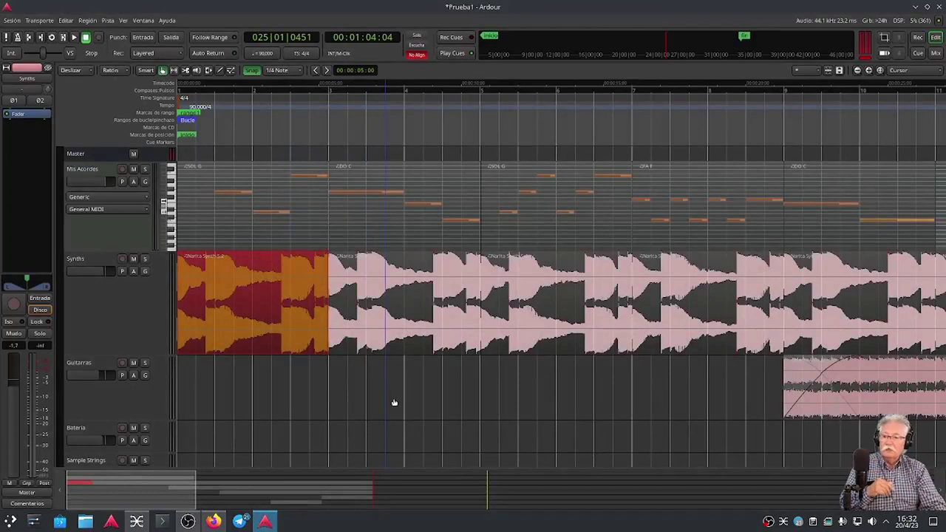
- Select individual regions between bars 1 and 7 on the Synths track one after the other
left_click(465, 348)
left_click(594, 352)
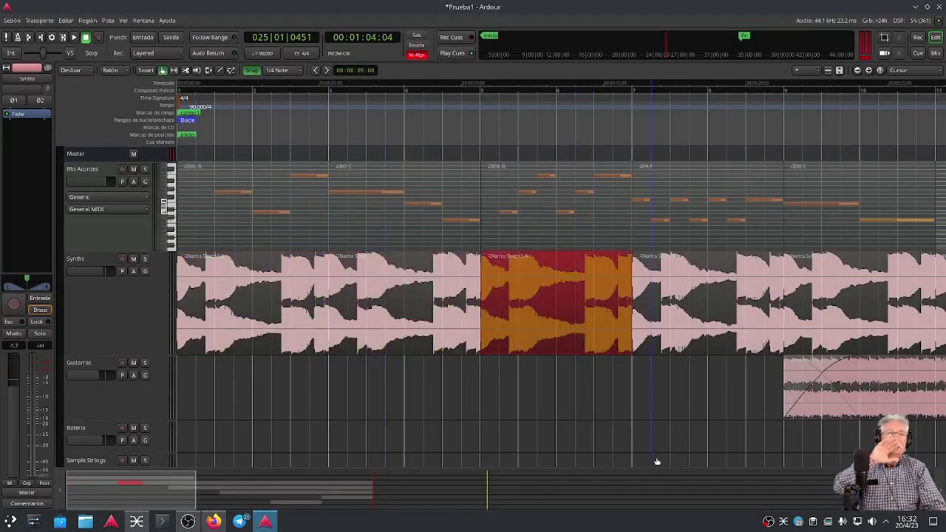
left_click(225, 287)
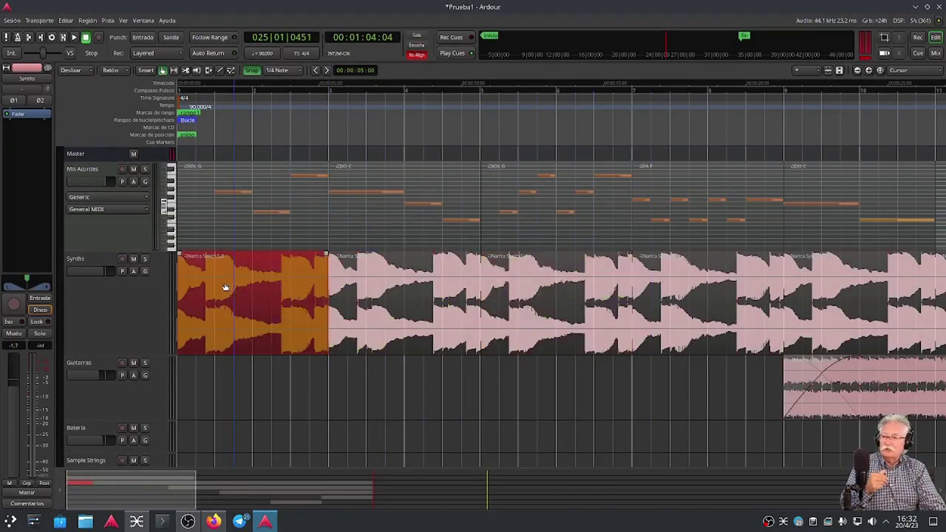
left_click(385, 281)
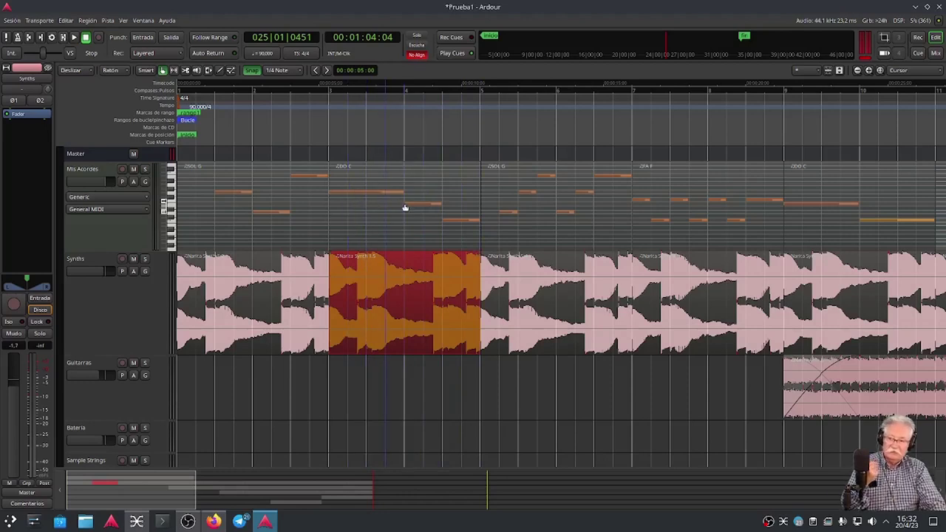
- Open the rename dialog for the DO C region at bar 3 of the Mis Acordes track, and dismiss it
right_click(353, 176)
mouse_move(413, 177)
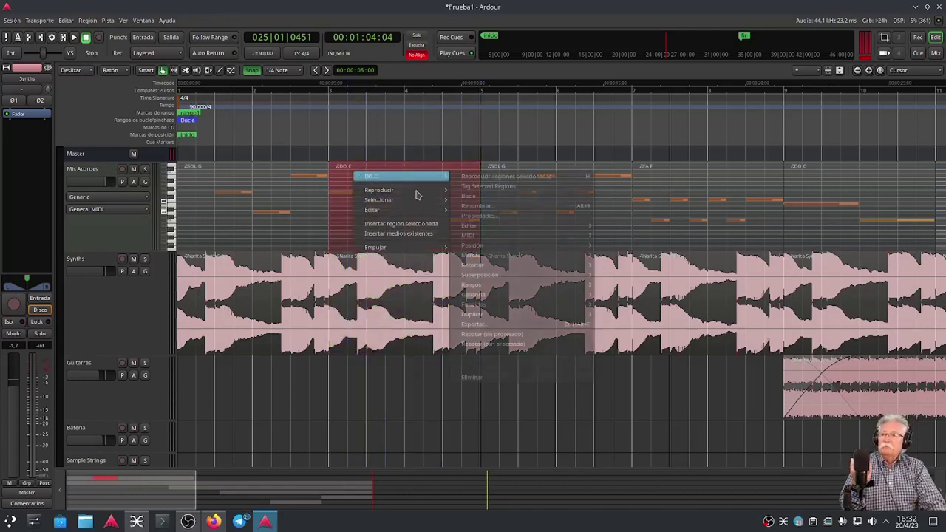
left_click(493, 206)
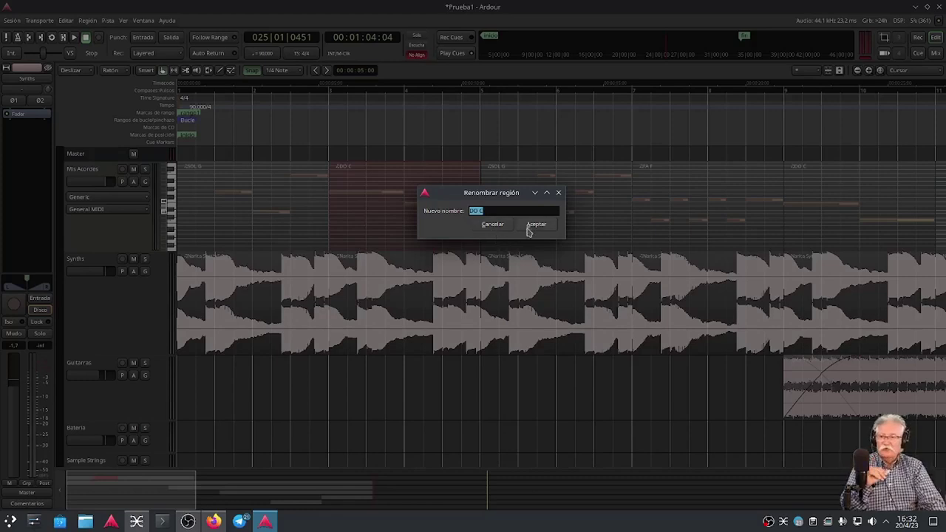
left_click(557, 194)
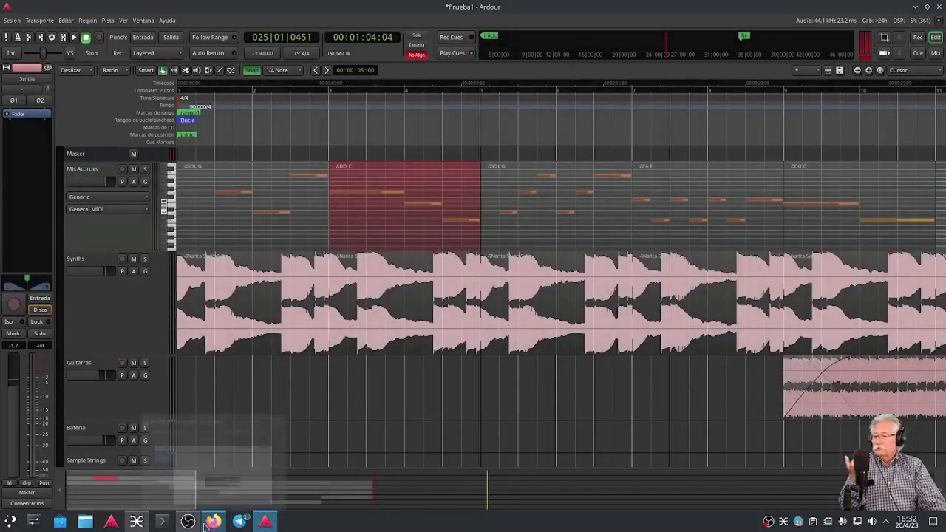
- Read the Firefox tutorial's sections on what buses are and how tracks and buses are used, and return to Ardour
left_click(213, 522)
scroll(327, 365, "down", 5)
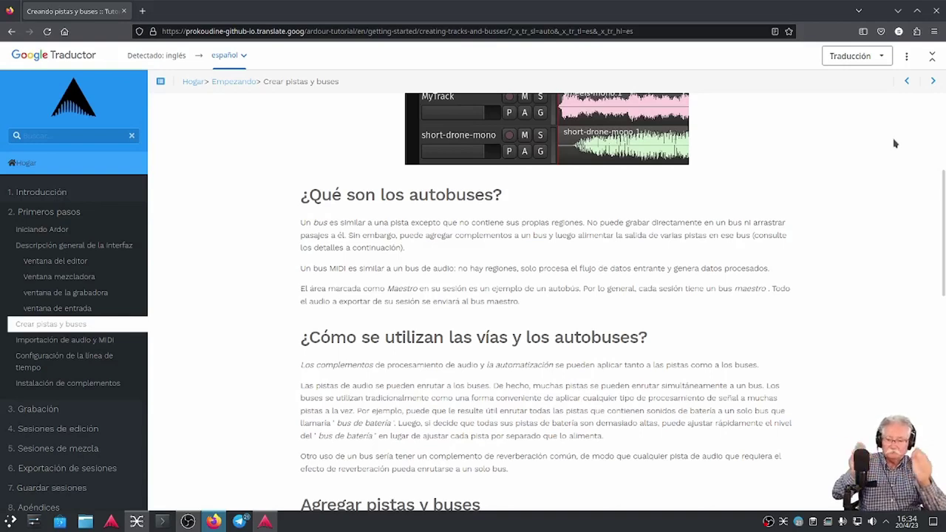
scroll(333, 427, "down", 3)
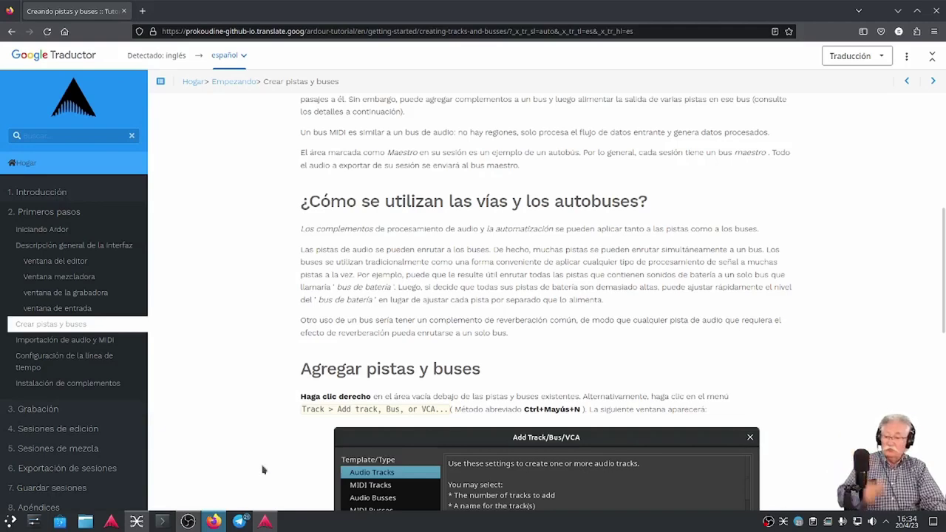
left_click(266, 521)
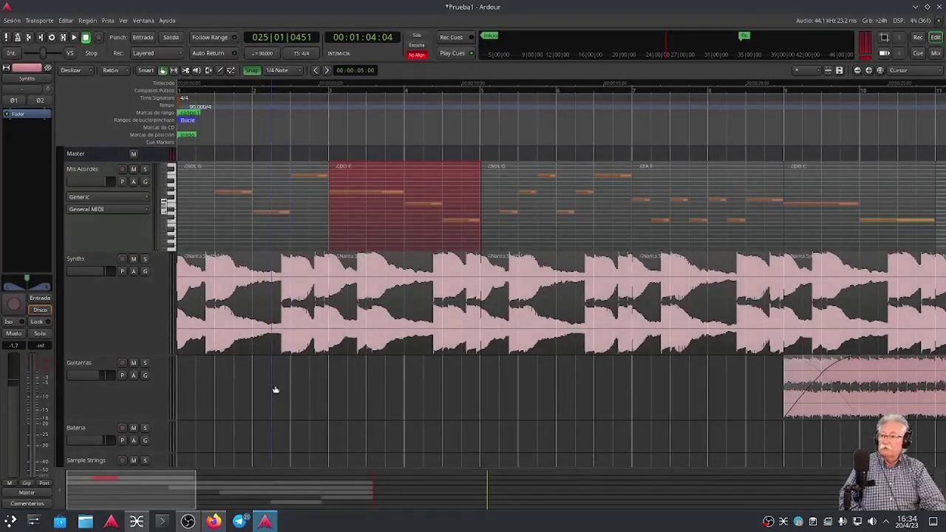
- Select the Guitarras track and the Synths track one after the other
scroll(127, 316, "down", 1)
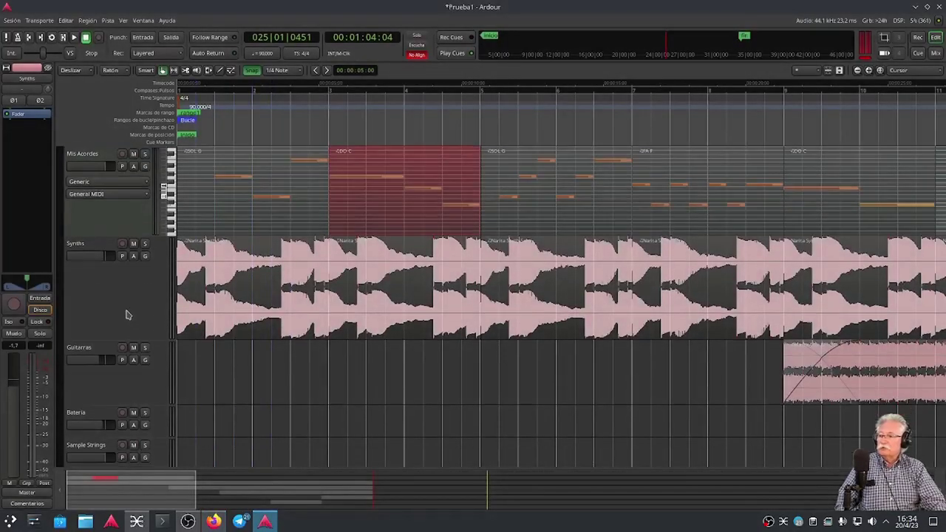
left_click(115, 383)
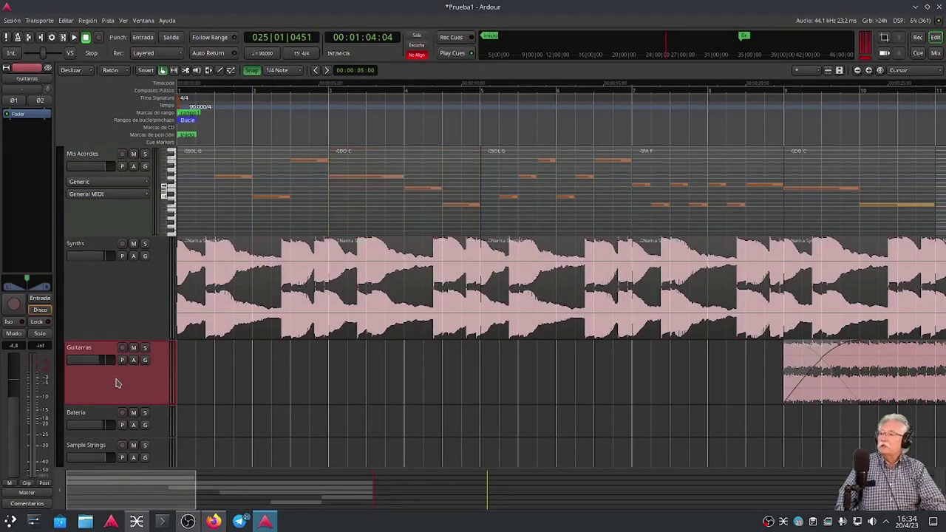
left_click(108, 314)
- Select the Batería track, increase its height to almost three times, and show its regions between bars 13 and 21
scroll(108, 318, "down", 4)
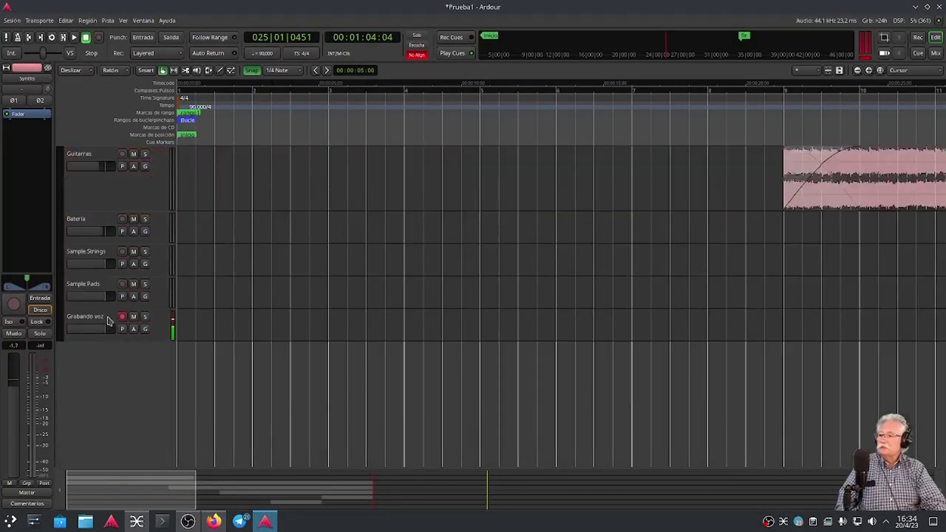
left_click(92, 224)
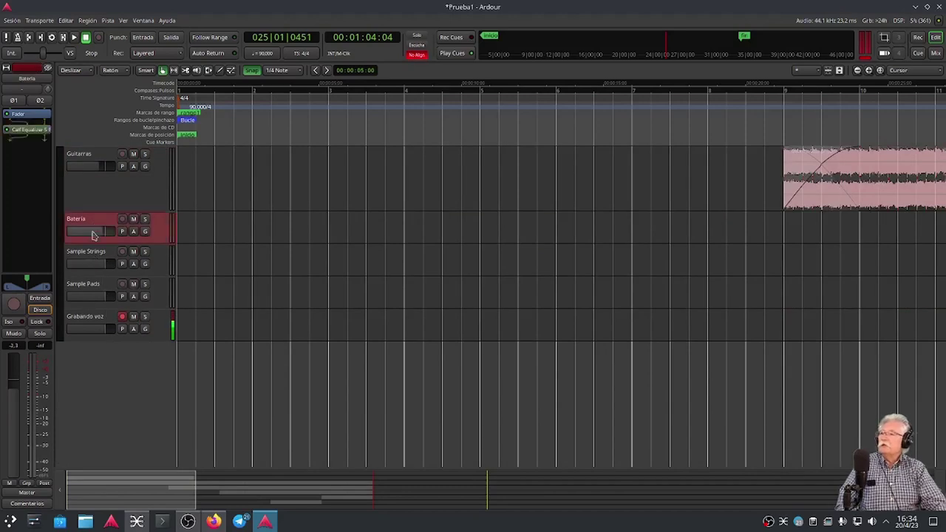
left_click_drag(105, 241, 111, 303)
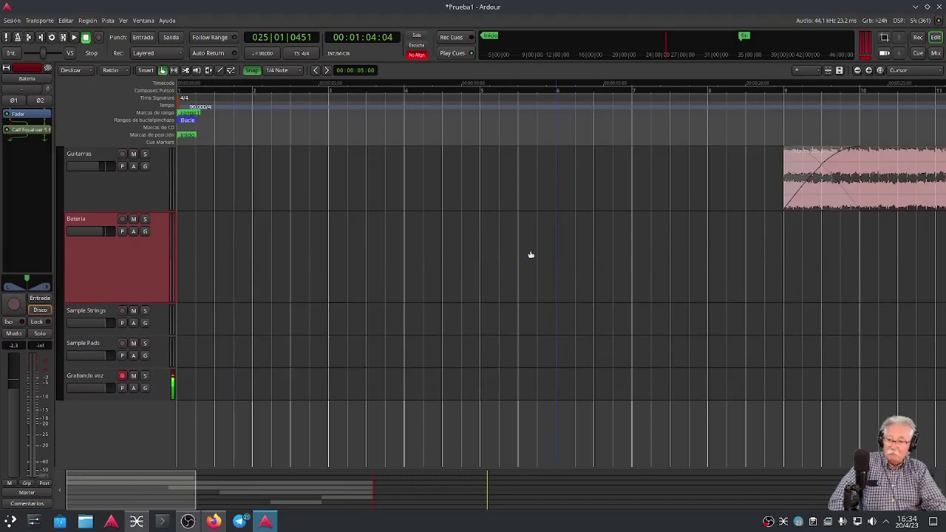
left_click_drag(142, 491, 281, 492)
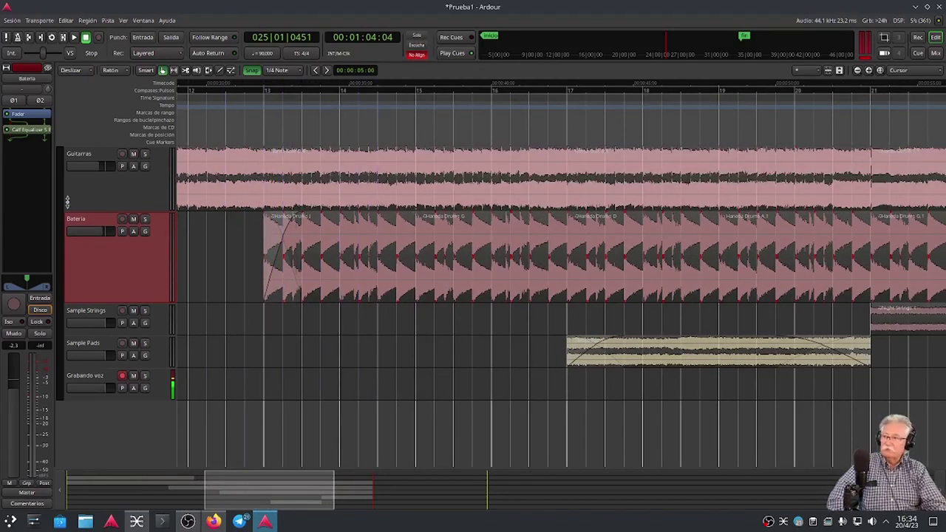
- Open the Batería track's Calf Equalizer 5 Band, move its window clear of the track headers, turn on the Analyzer, and close it
right_click(24, 131)
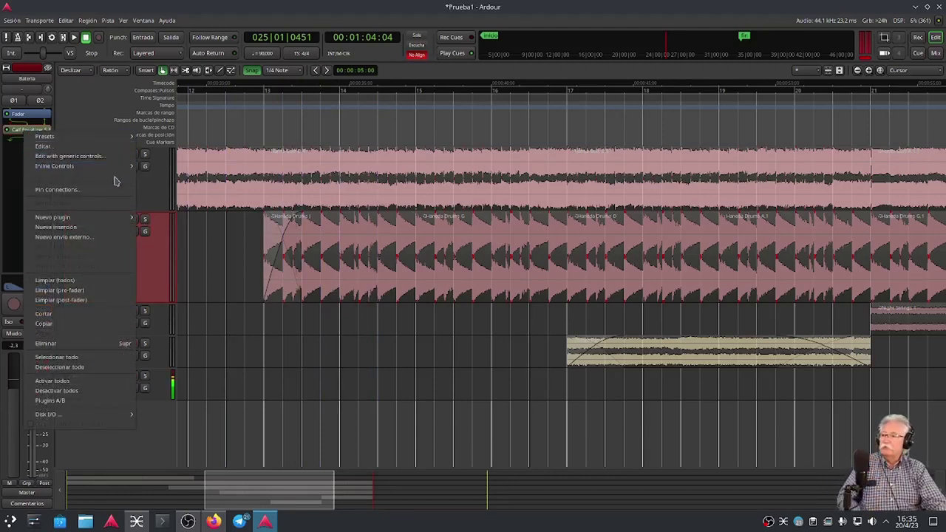
double_click(18, 131)
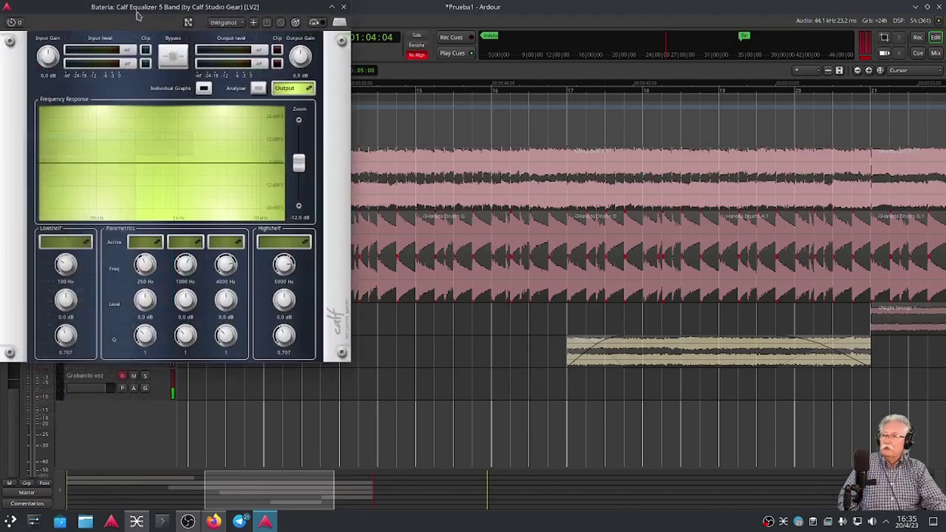
left_click_drag(136, 13, 399, 162)
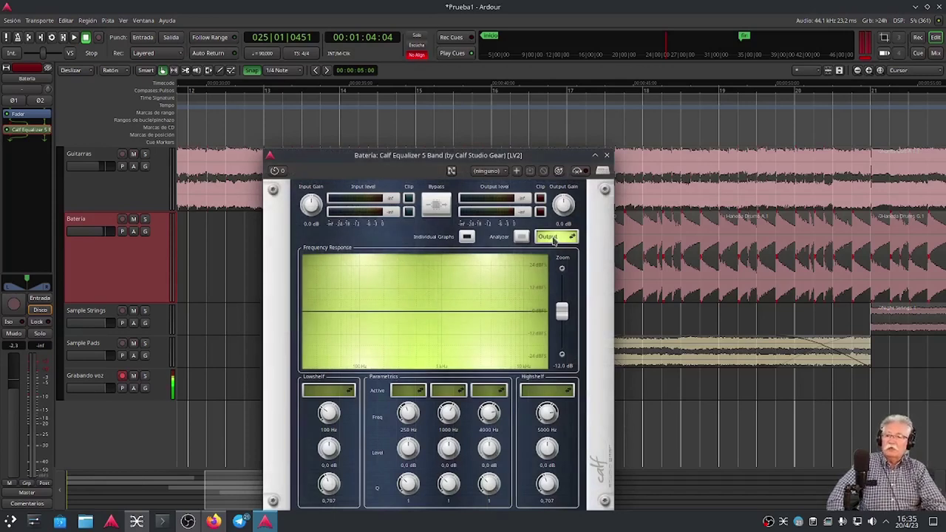
left_click(522, 237)
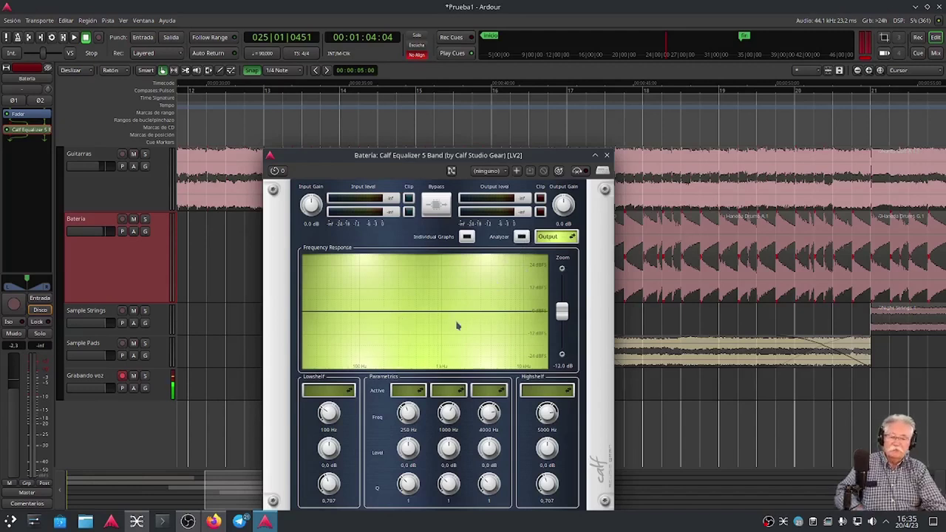
left_click(606, 155)
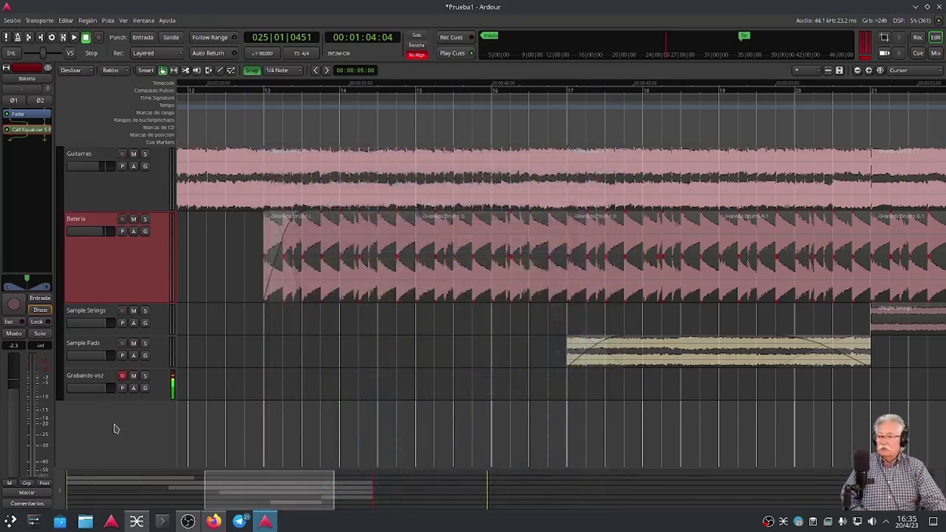
- Add one stereo audio bus with the base name Bus after the last track, and increase the new bus's height
double_click(114, 434)
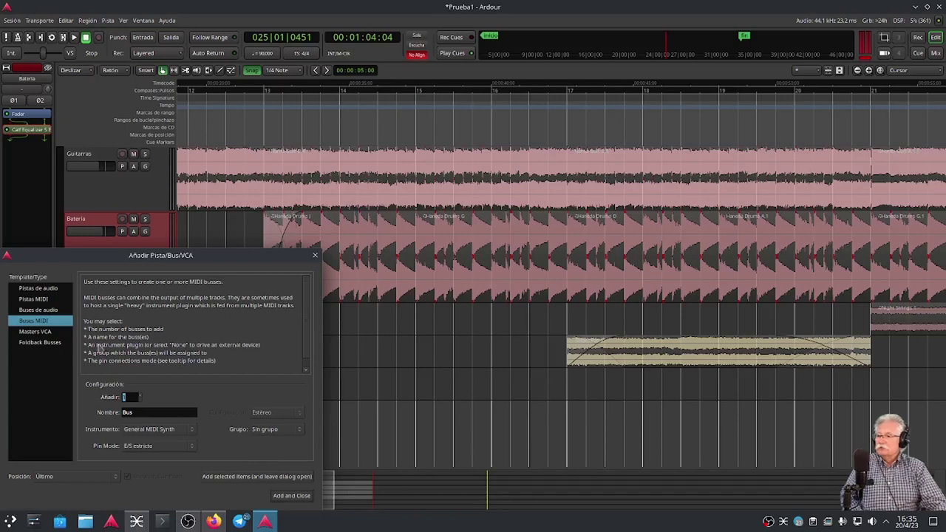
left_click(43, 309)
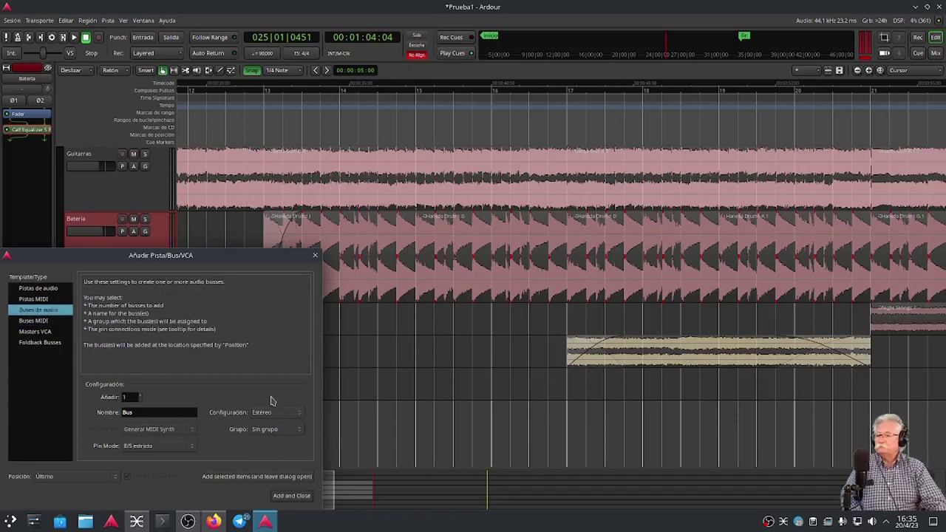
left_click(290, 496)
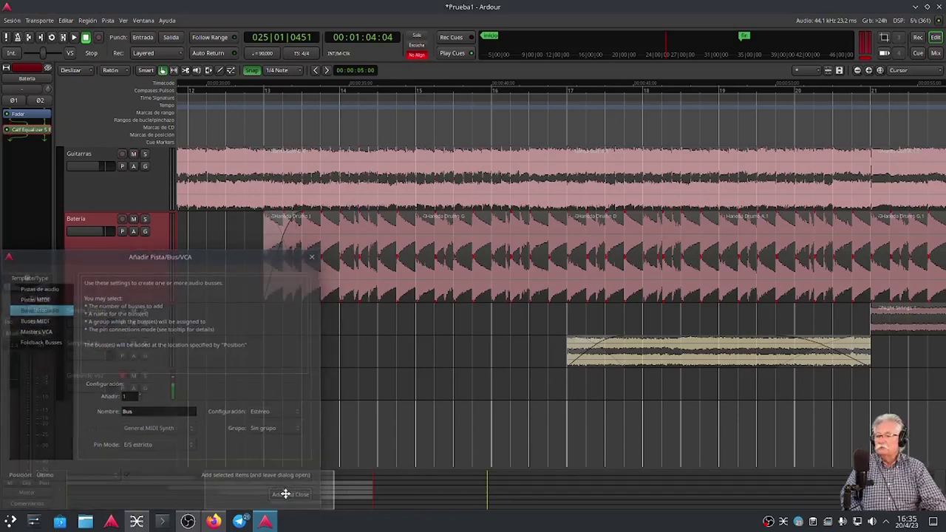
left_click_drag(116, 430, 125, 459)
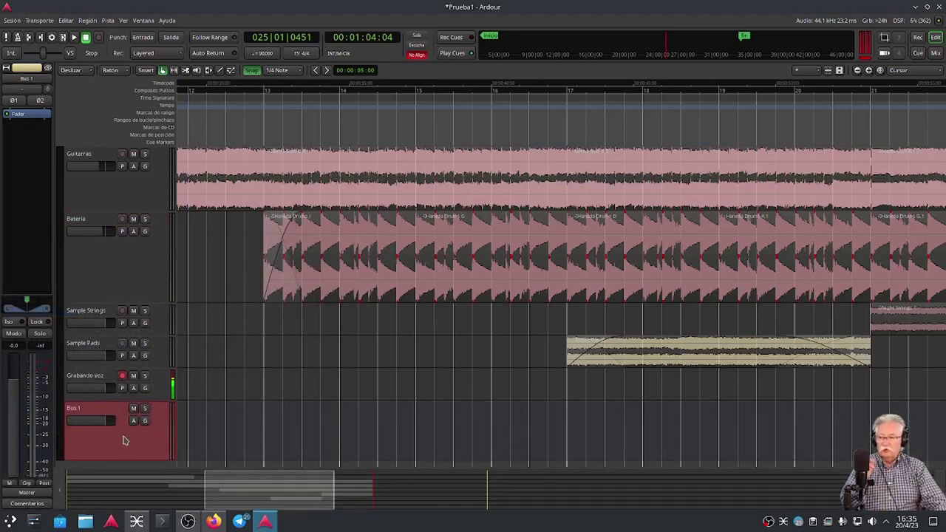
scroll(156, 420, "down", 5)
double_click(131, 318)
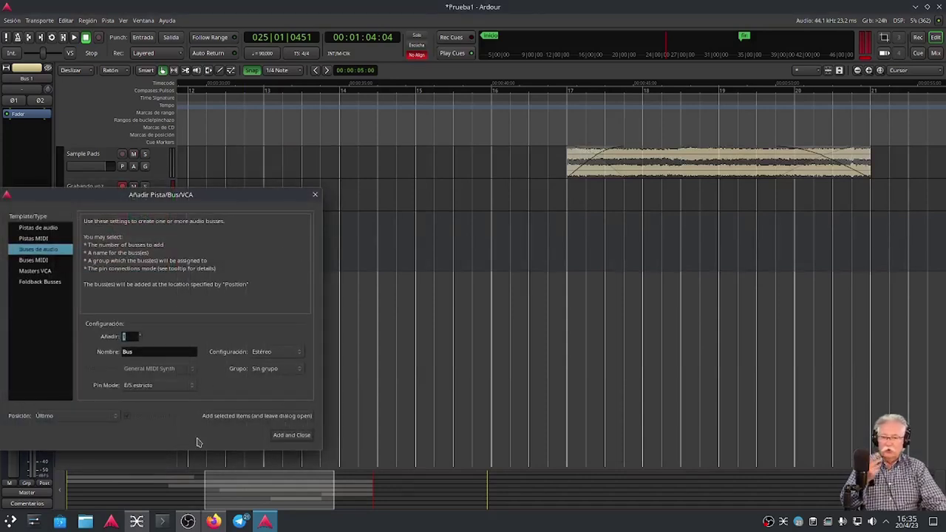
left_click(315, 194)
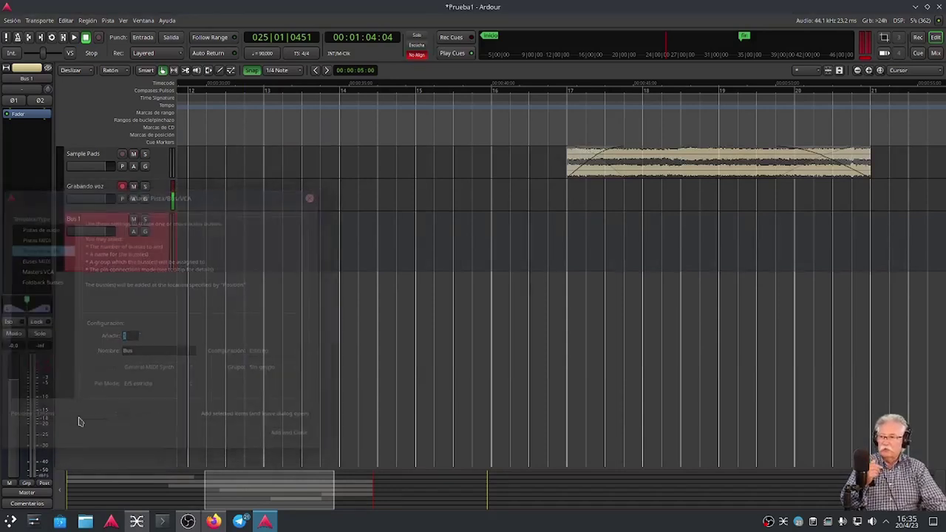
scroll(102, 411, "up", 3)
scroll(103, 411, "up", 2)
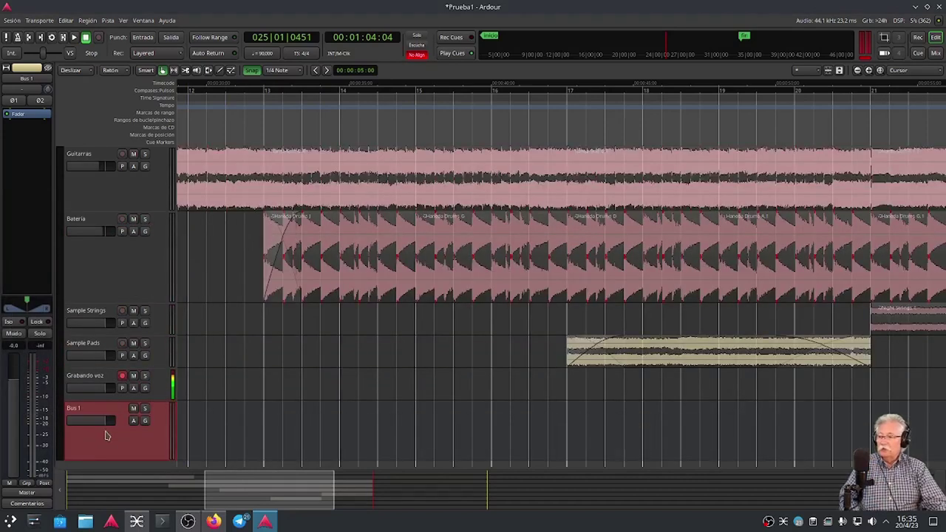
- Browse the Calf effects in the Plugin Selector for Bus 1, and close it without inserting a plugin
right_click(23, 117)
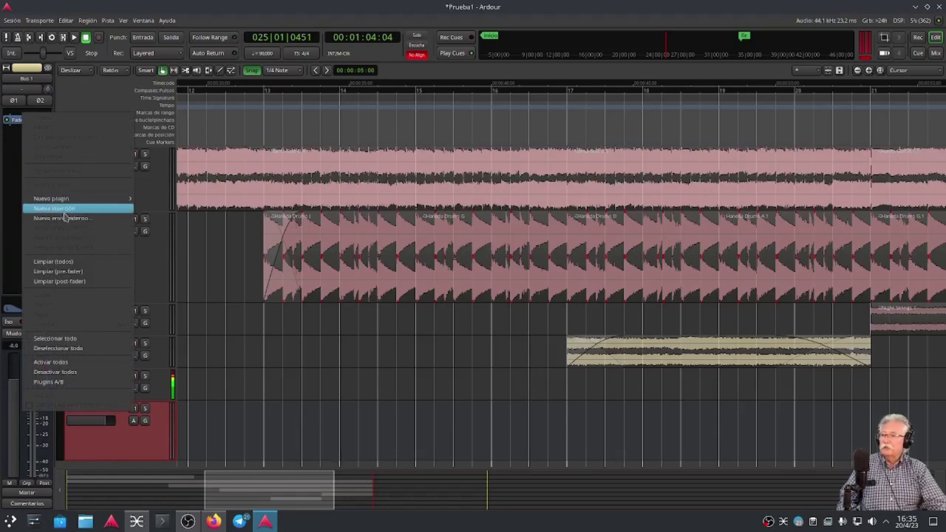
mouse_move(60, 202)
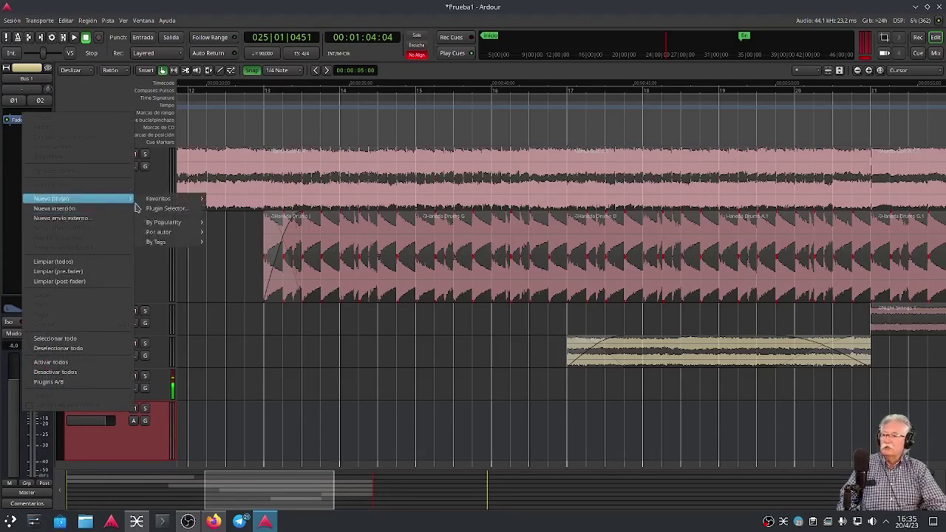
left_click(165, 210)
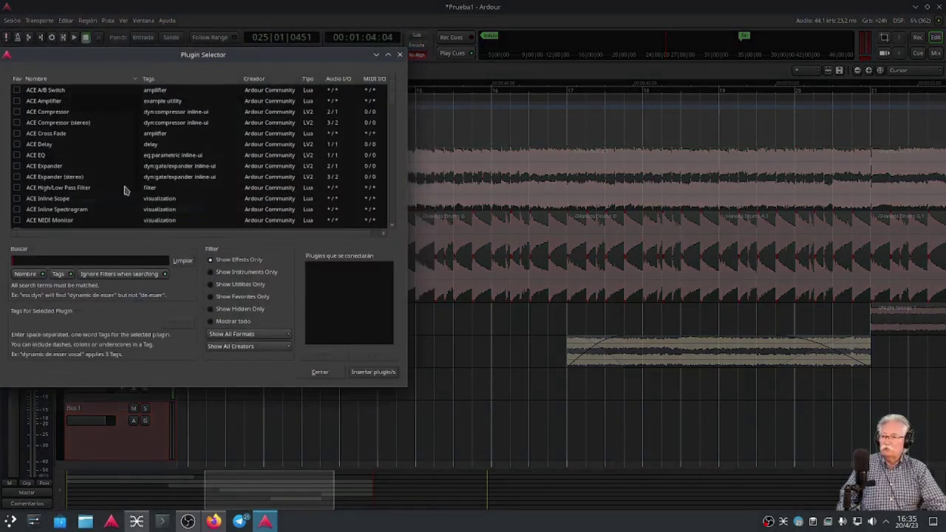
scroll(50, 135, "down", 15)
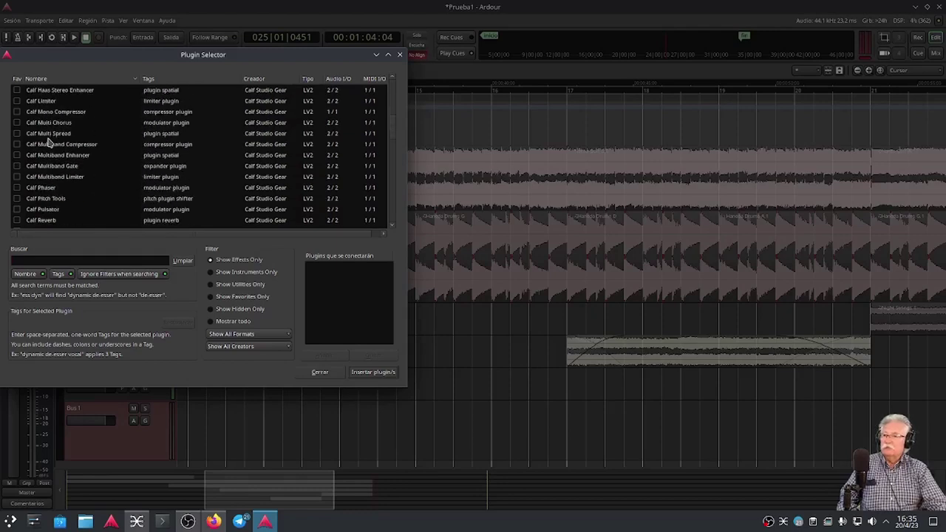
scroll(63, 178, "up", 2)
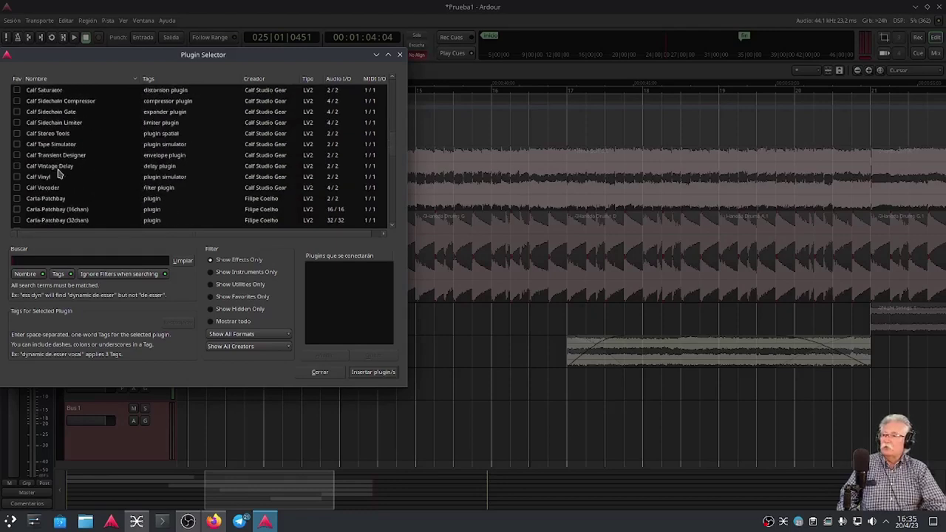
scroll(59, 159, "up", 3)
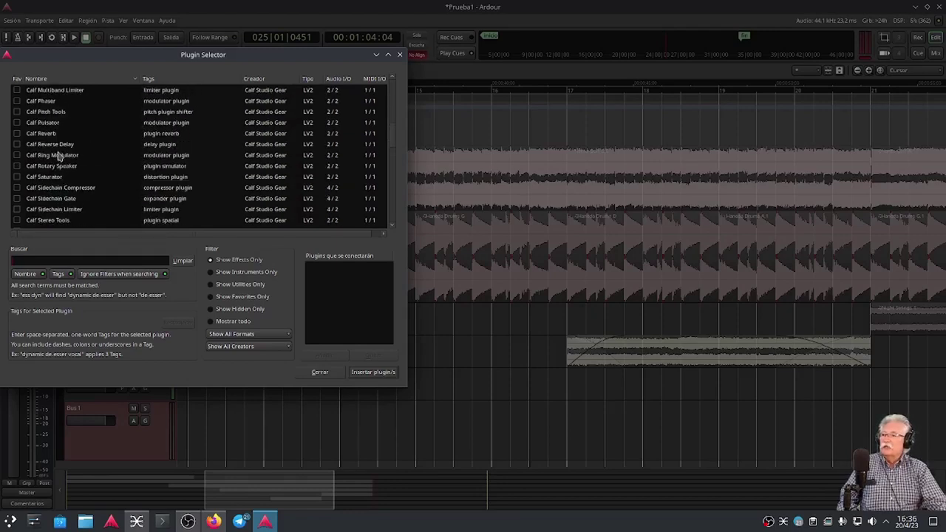
scroll(66, 164, "up", 6)
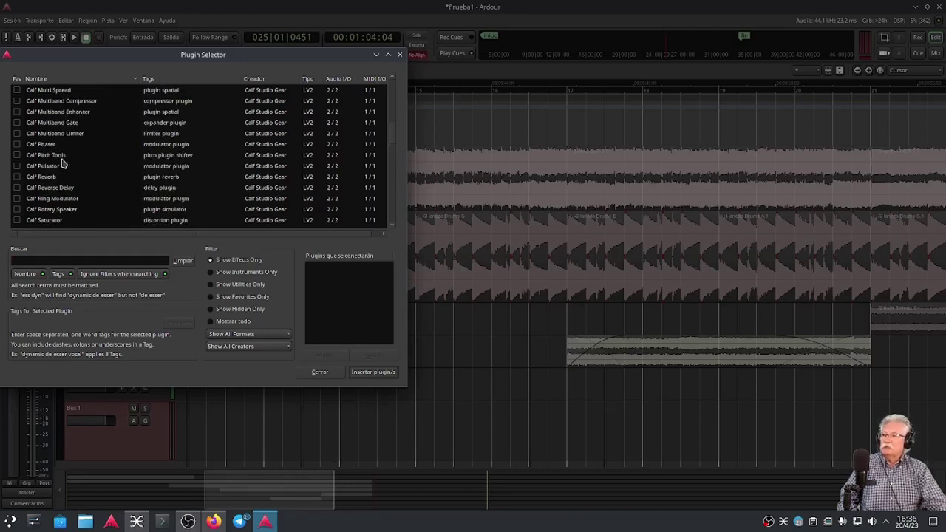
scroll(73, 160, "up", 1)
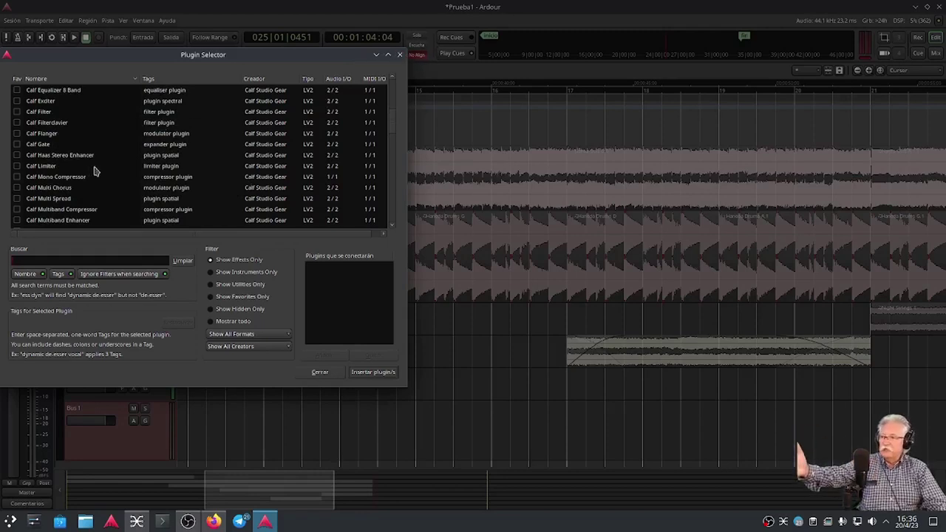
left_click(397, 57)
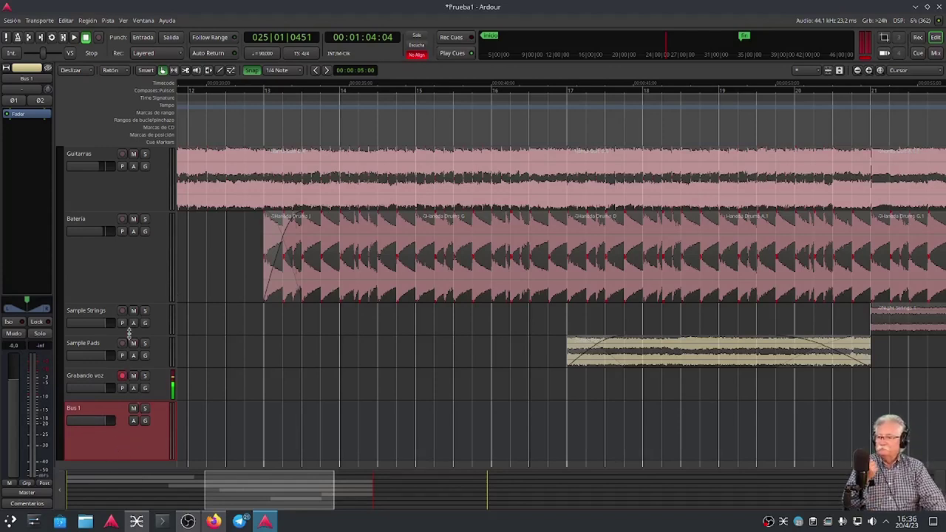
- Select the Sample Strings, Sample Pads and Grabando voz tracks one after the other, and return to Sample Strings
left_click(100, 317)
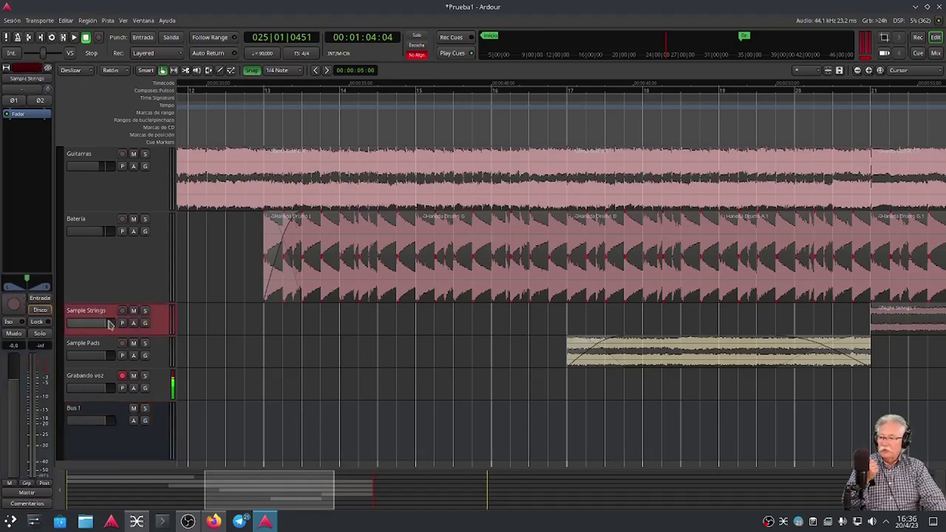
left_click(104, 350)
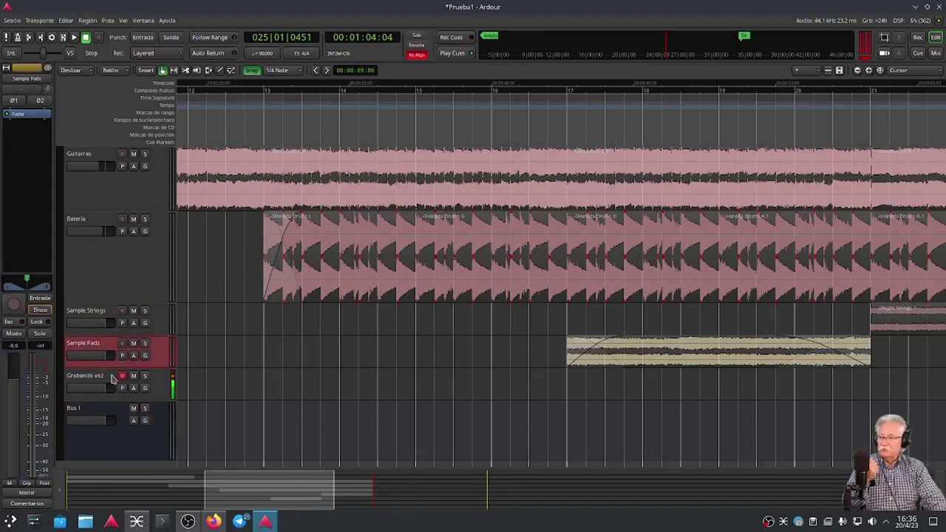
left_click(111, 378)
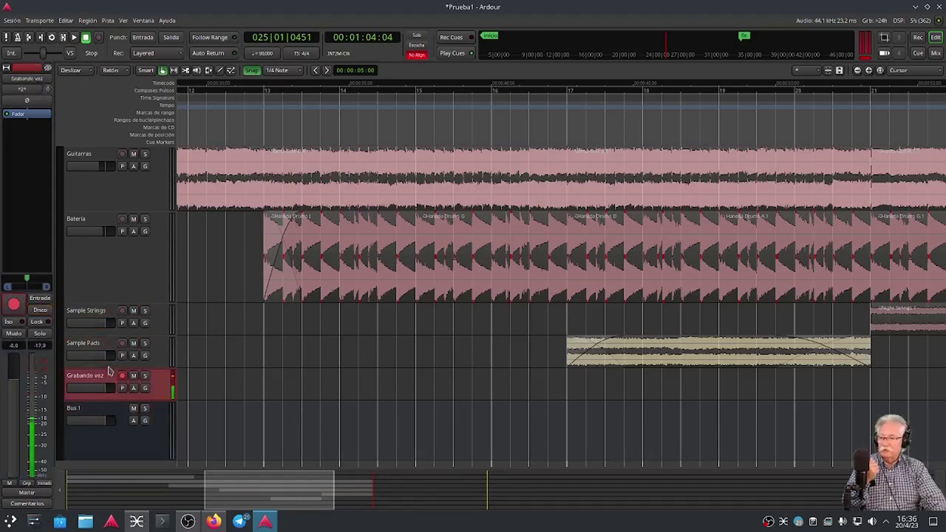
left_click(108, 314)
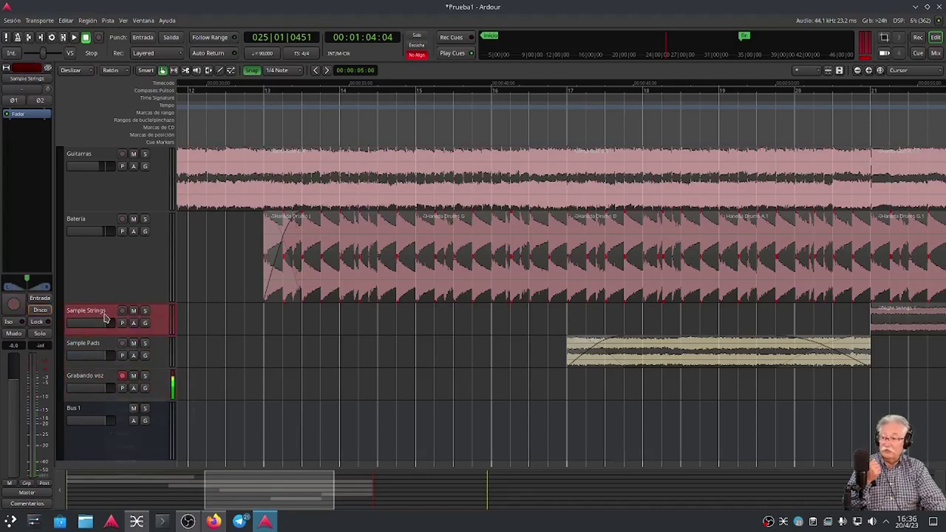
- Examine the Sample Strings track's output routing to the Master and Bus 1 inputs, and close the routing matrix
right_click(106, 316)
left_click(143, 351)
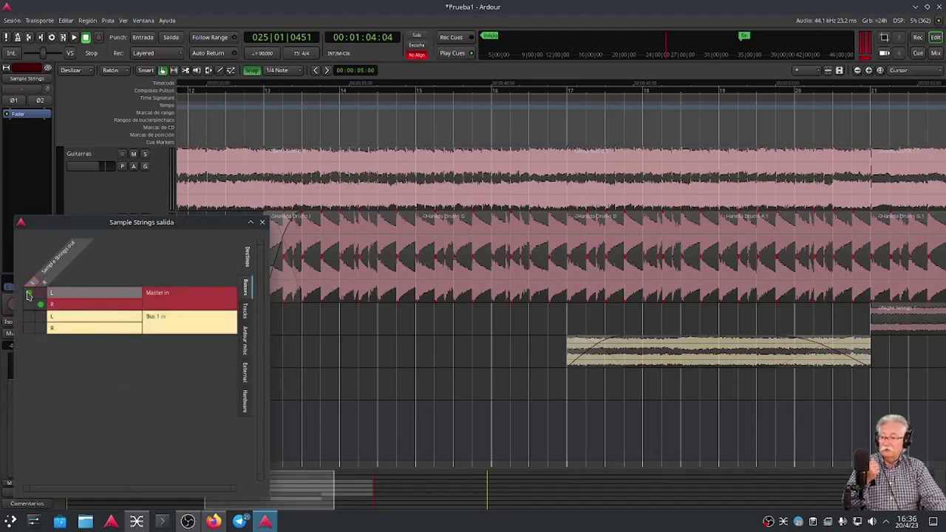
left_click(28, 293)
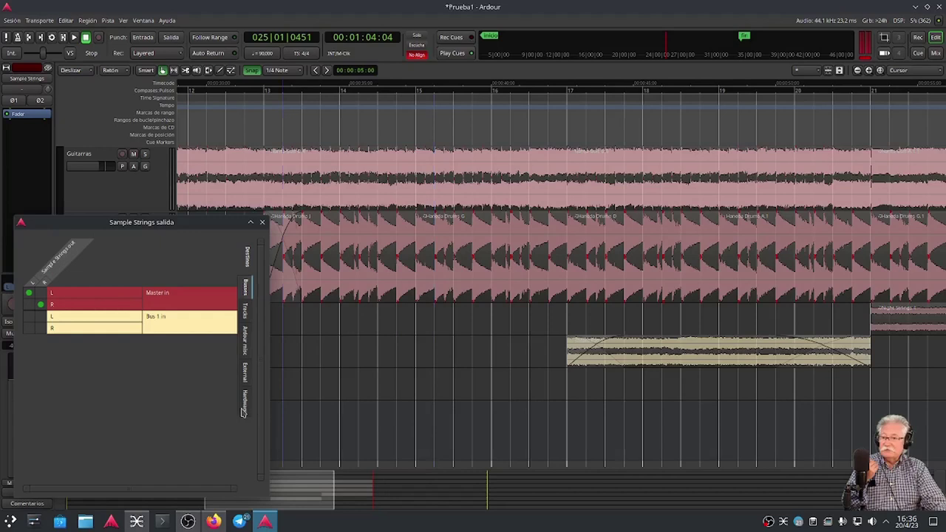
left_click(261, 221)
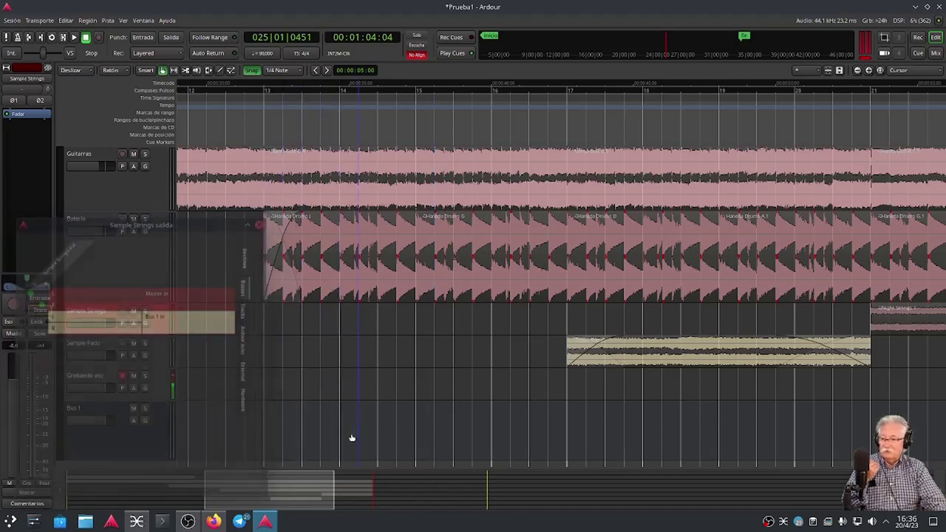
- Switch to the PipeWire graph, move the ardour node closer to the Scarlett capture nodes, and deselect it
scroll(334, 423, "up", 5)
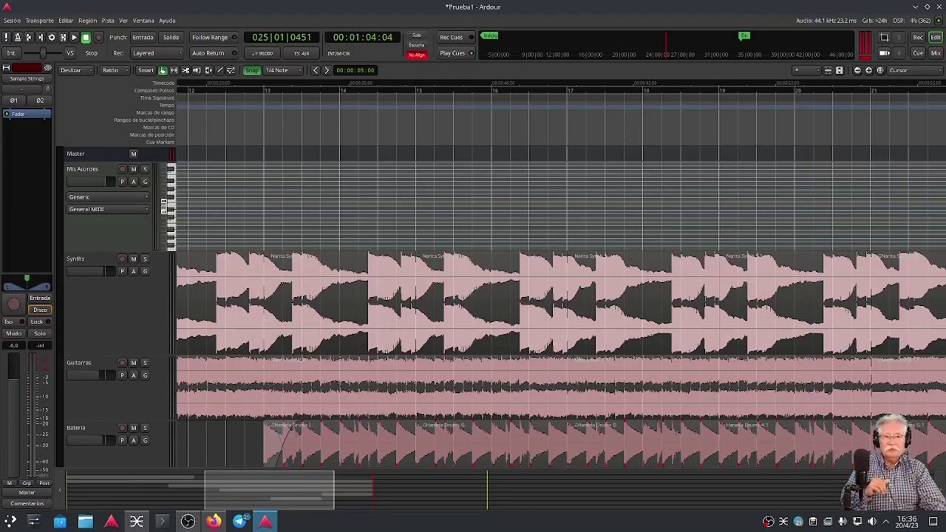
left_click_drag(945, 148, 645, 30)
left_click(649, 23)
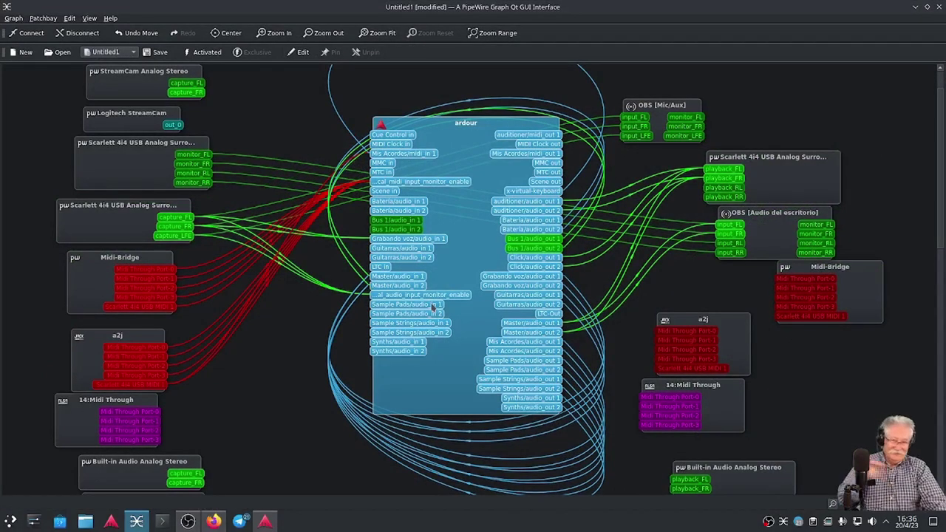
left_click_drag(436, 123, 384, 132)
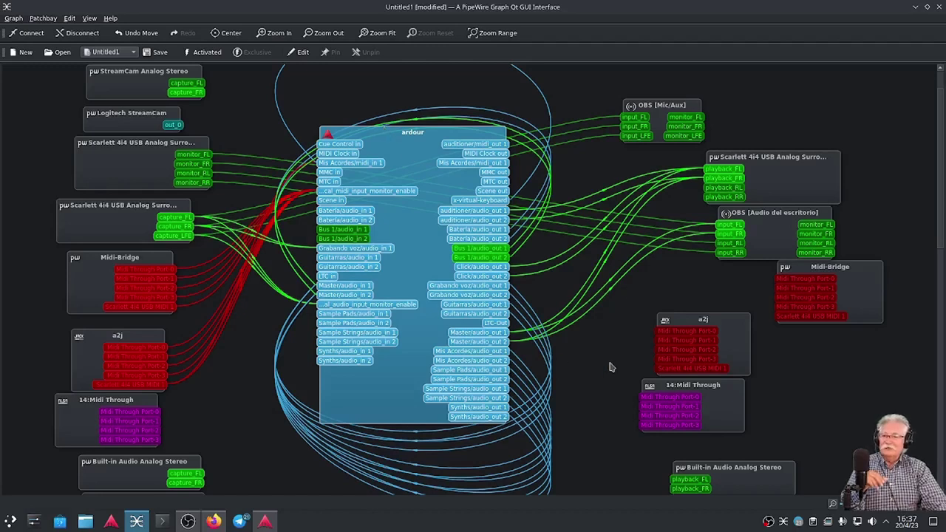
left_click(551, 398)
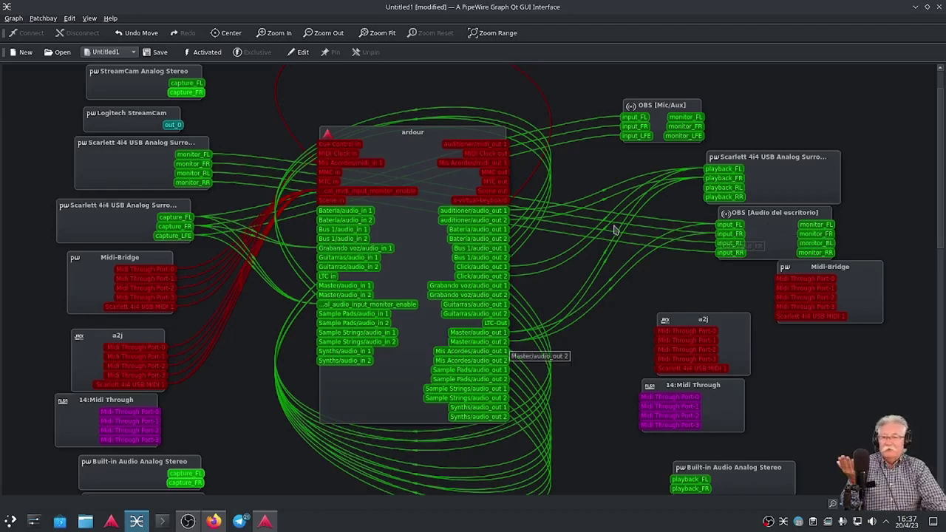
- Switch to Ardour and reduce the height of the Synths track
key("alt+Tab")
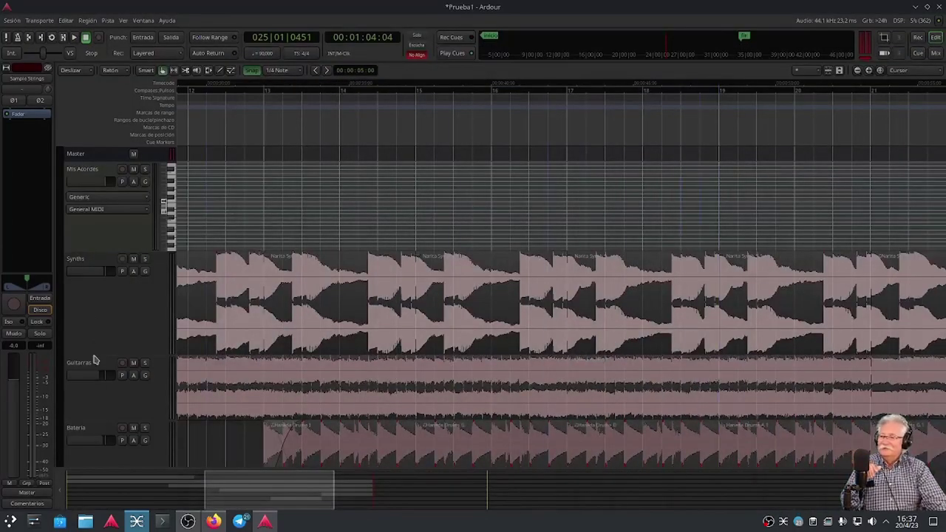
left_click_drag(96, 349, 107, 307)
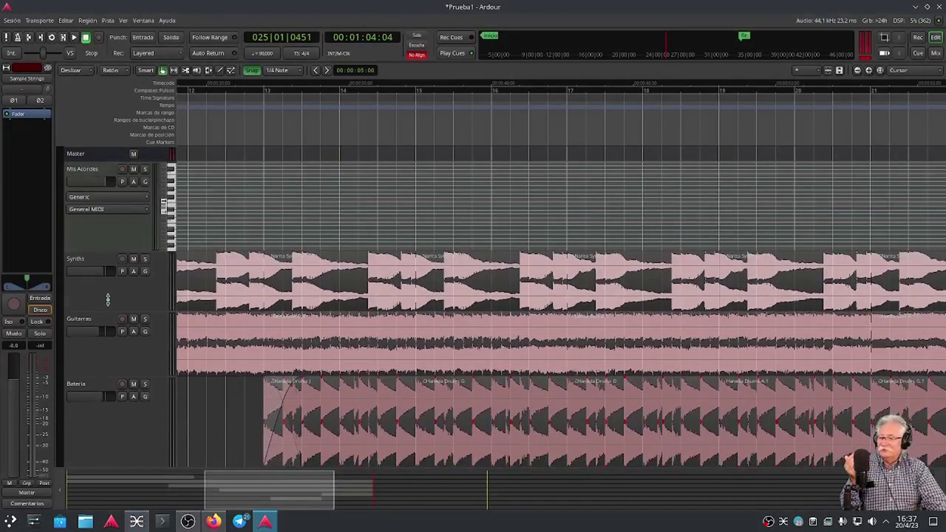
right_click(115, 348)
left_click(133, 350)
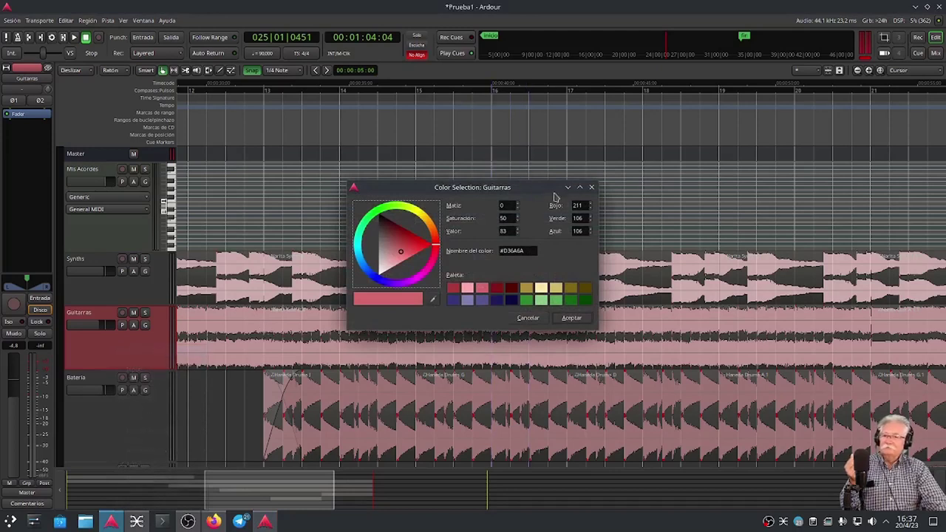
left_click(591, 187)
- Examine the Guitarras track's output routing to the Master and Bus 1 inputs, and close the routing matrix
right_click(94, 349)
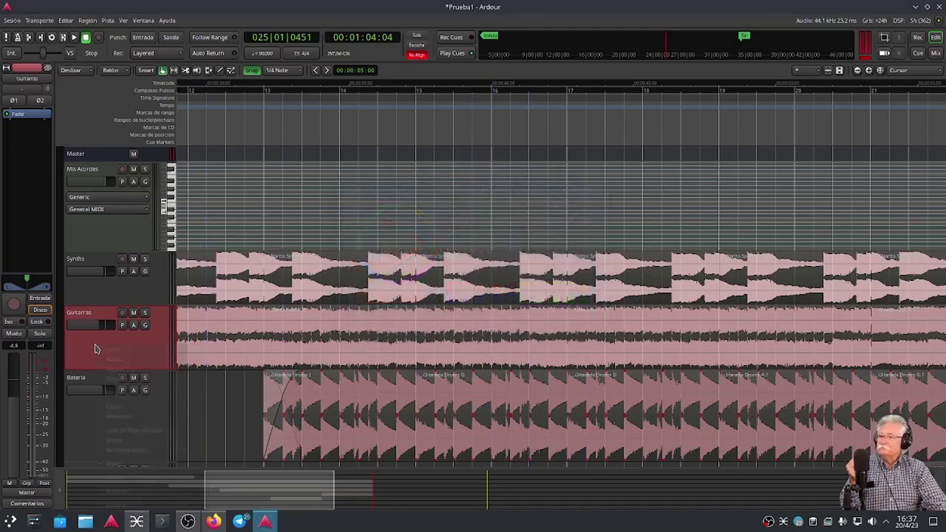
left_click(144, 382)
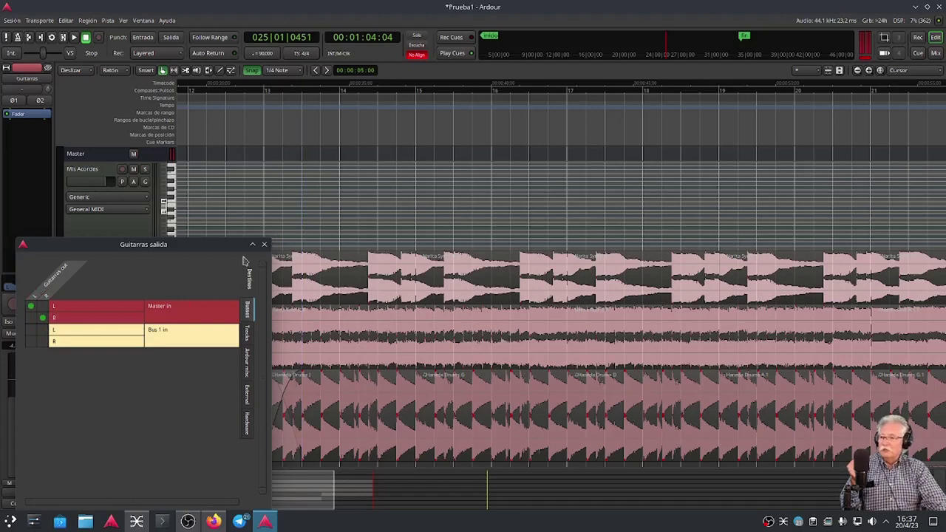
left_click(264, 244)
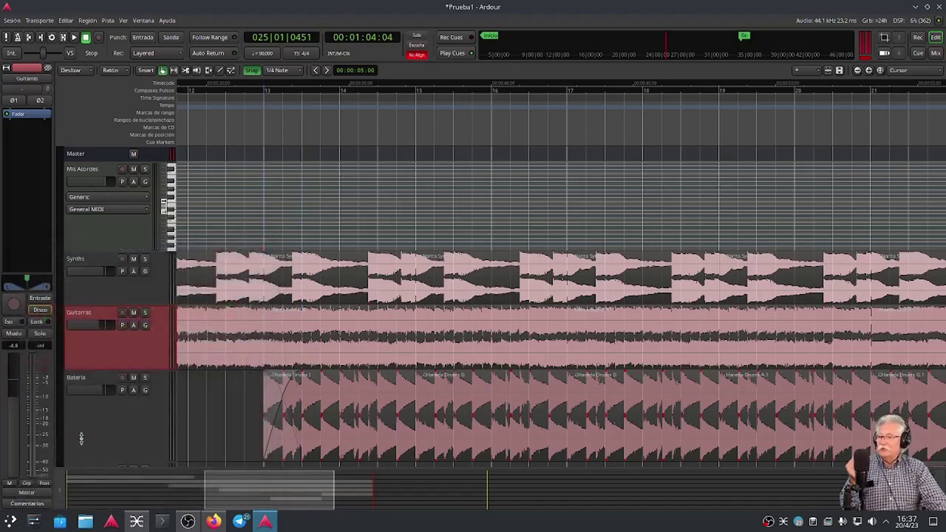
- Rename Bus 1 as "Efectos de drums"
scroll(82, 439, "down", 6)
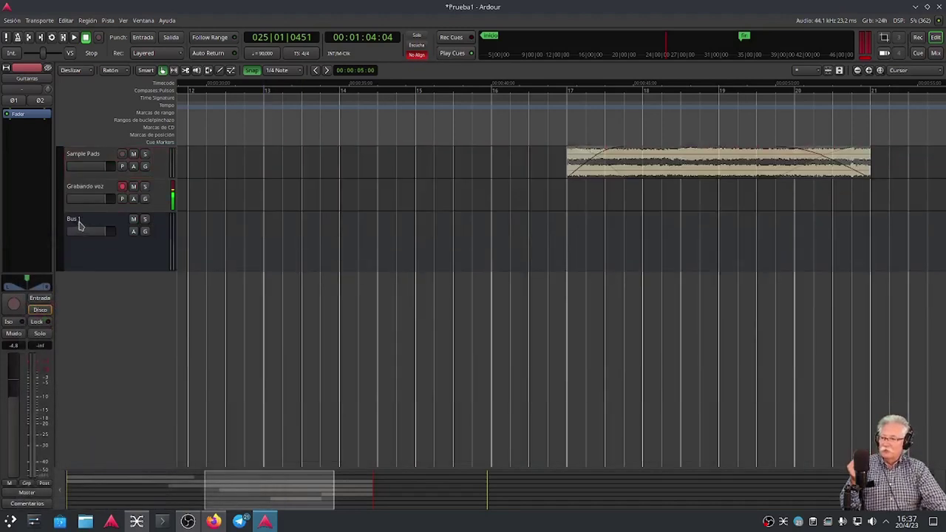
double_click(80, 225)
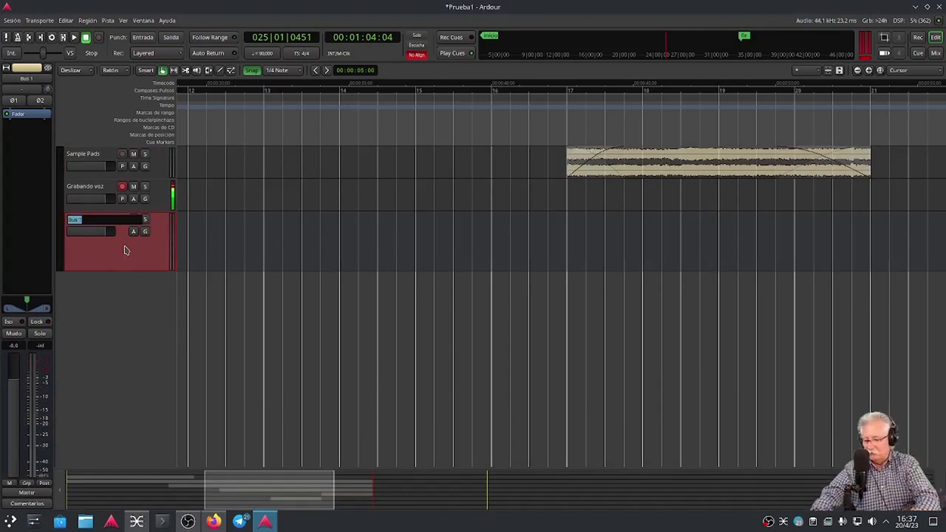
type("Efectos de drums")
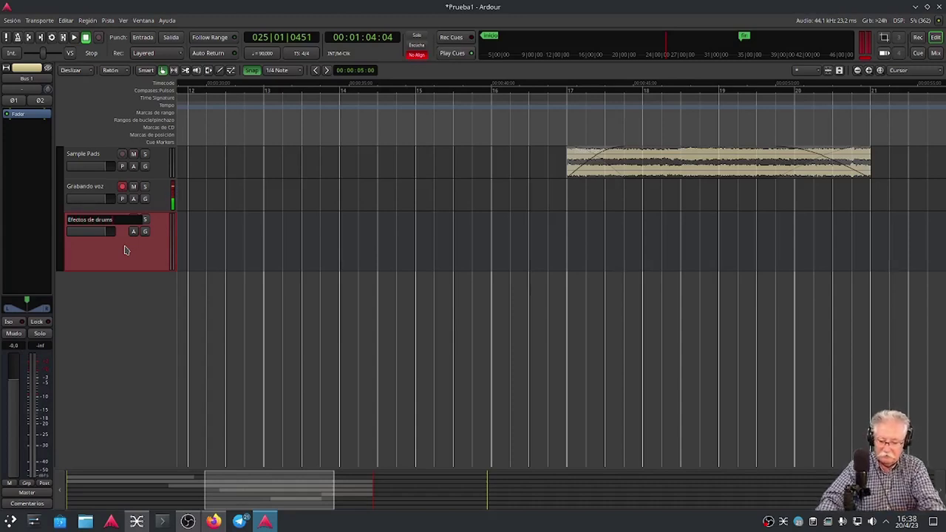
key("Return")
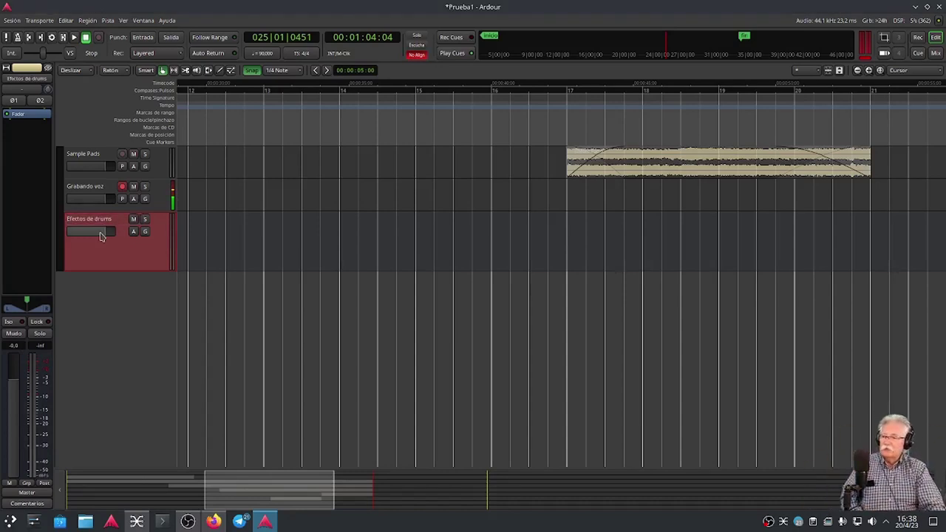
- Remove the Efectos de drums bus from the session and confirm its deletion
right_click(131, 257)
left_click(177, 379)
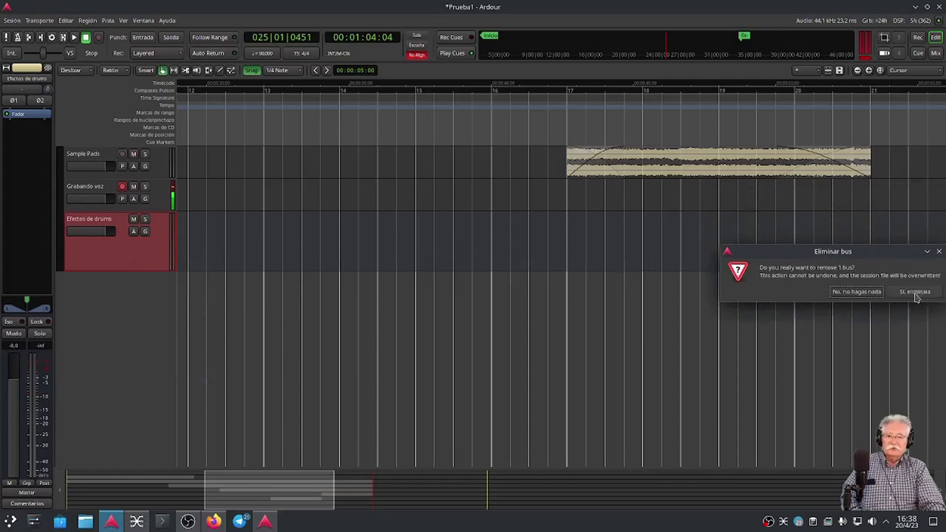
left_click(914, 292)
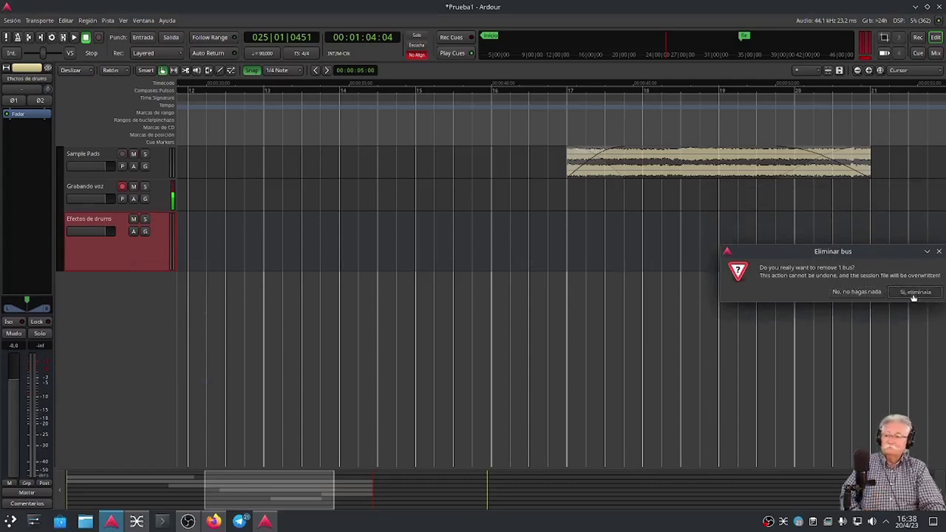
- Switch to the Ardour tutorial in Firefox and read from adding tracks and buses down to the section on other track and bus types
left_click(213, 522)
scroll(354, 308, "down", 5)
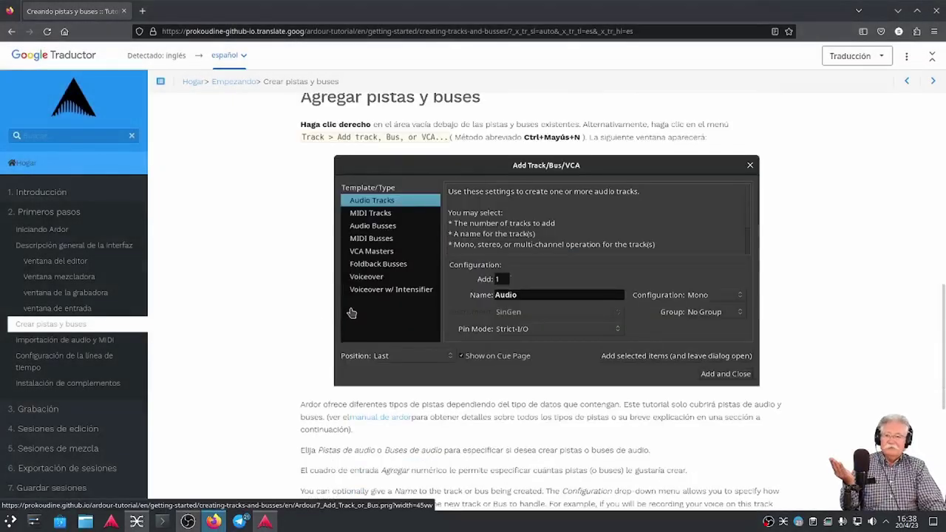
scroll(355, 306, "down", 3)
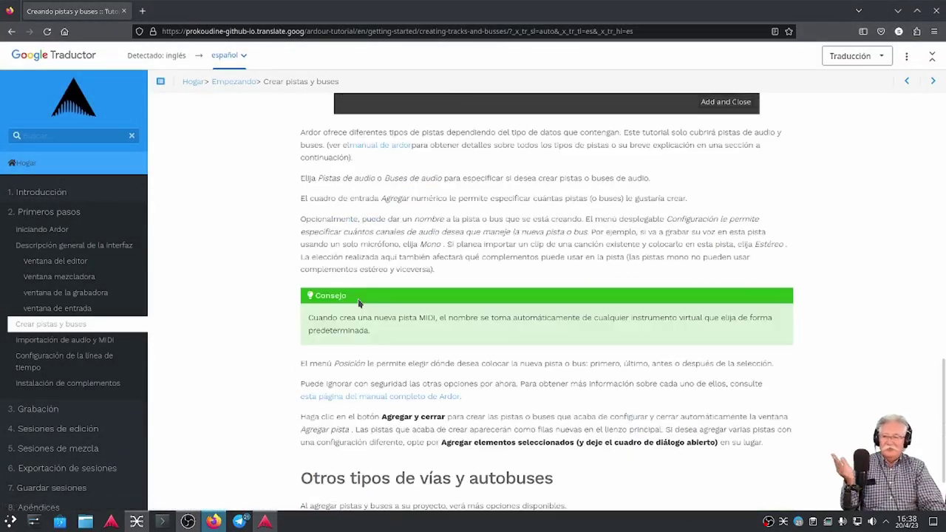
scroll(358, 298, "down", 2)
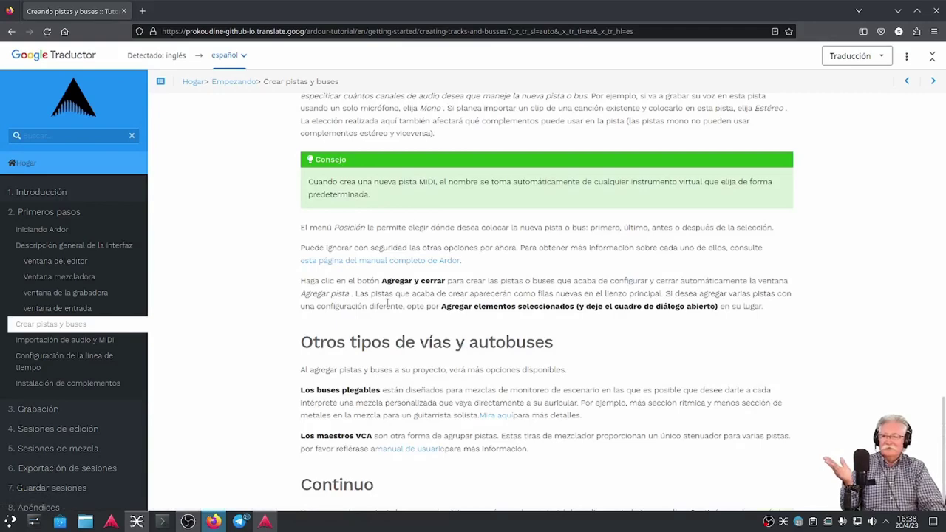
- Return to Ardour, review the MIDI bus, VCA master and foldback bus types for new tracks, and close the dialog without adding anything
left_click(265, 522)
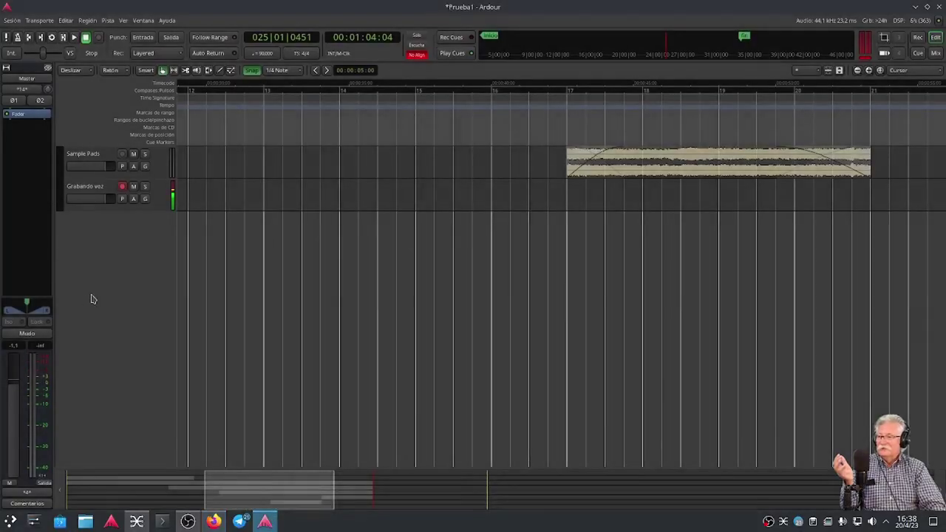
scroll(82, 322, "up", 5)
scroll(87, 295, "down", 4)
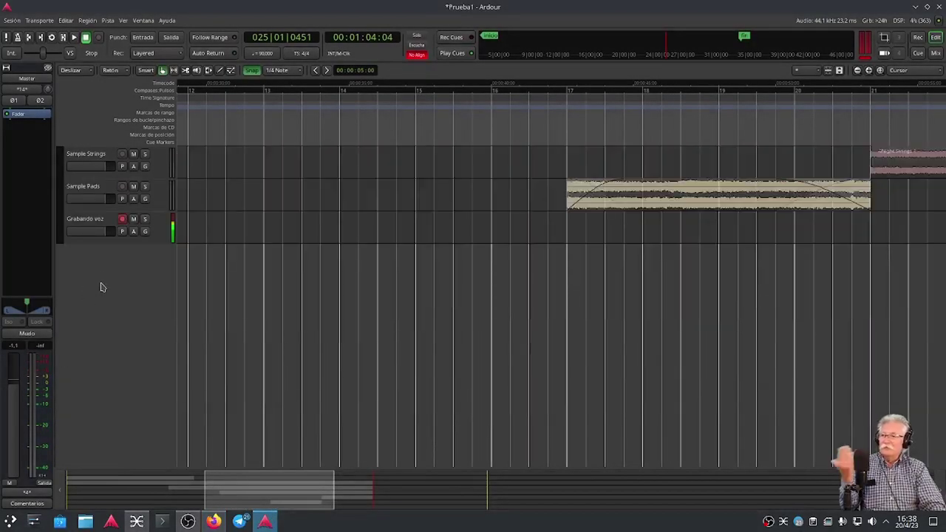
double_click(112, 288)
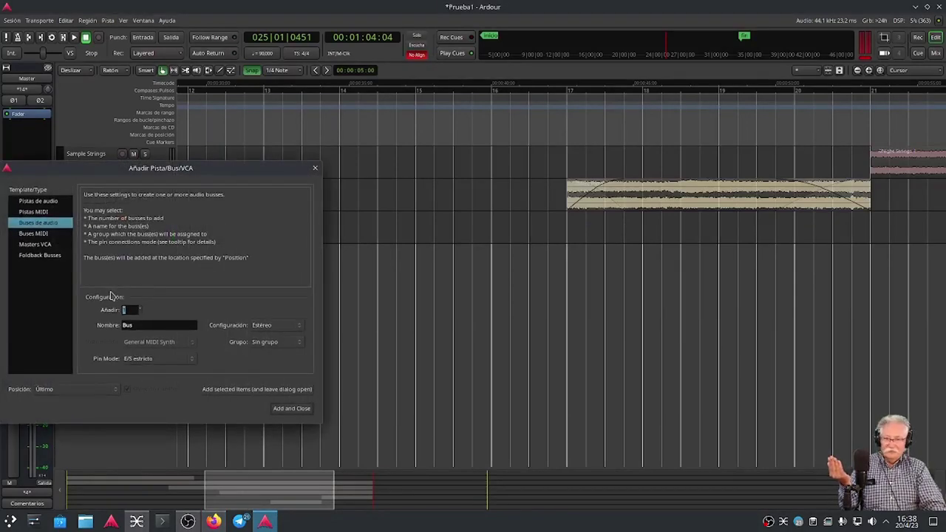
left_click(34, 235)
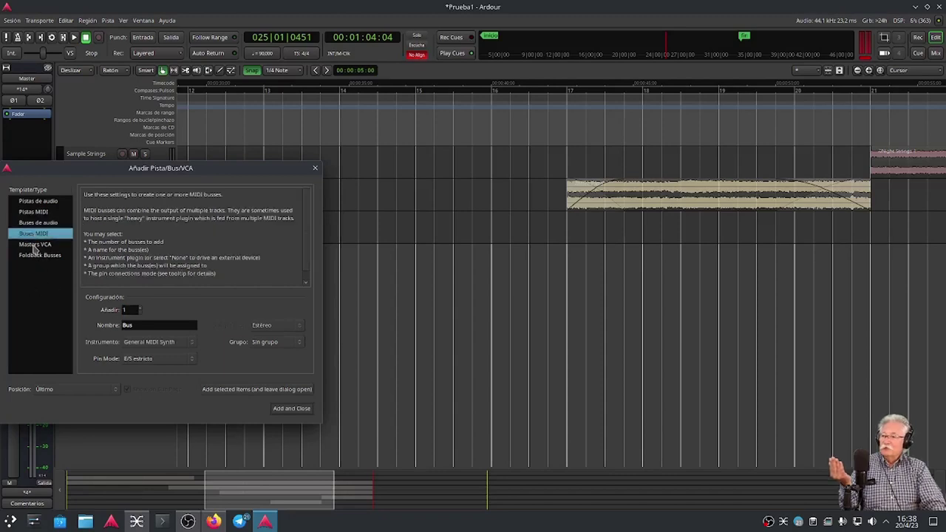
left_click(36, 246)
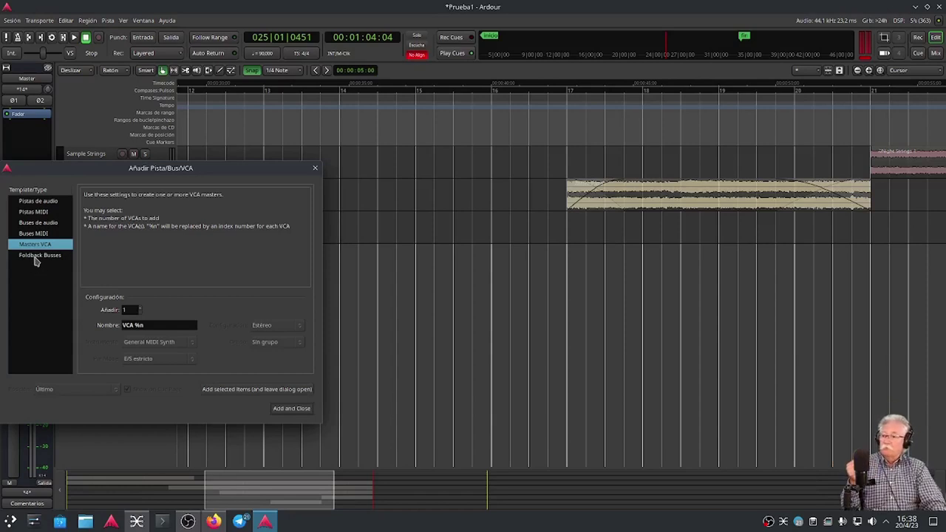
left_click(36, 256)
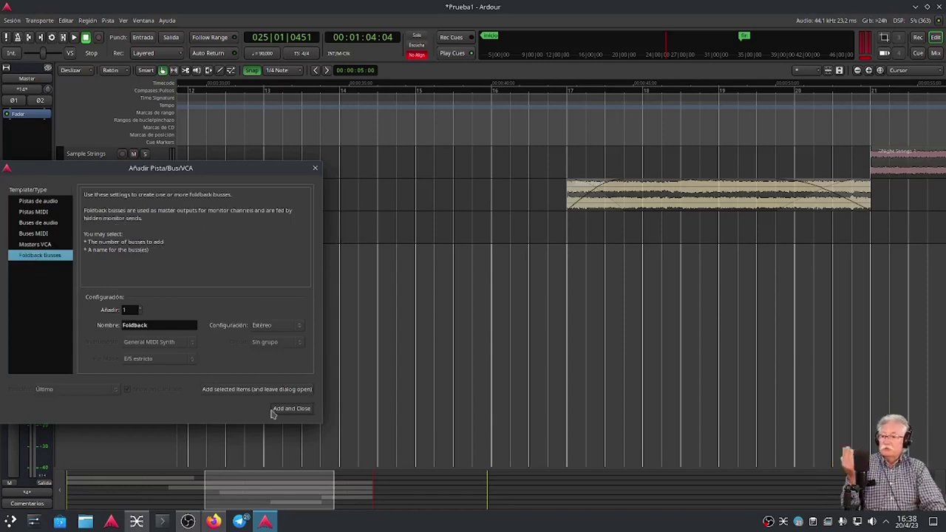
left_click(314, 168)
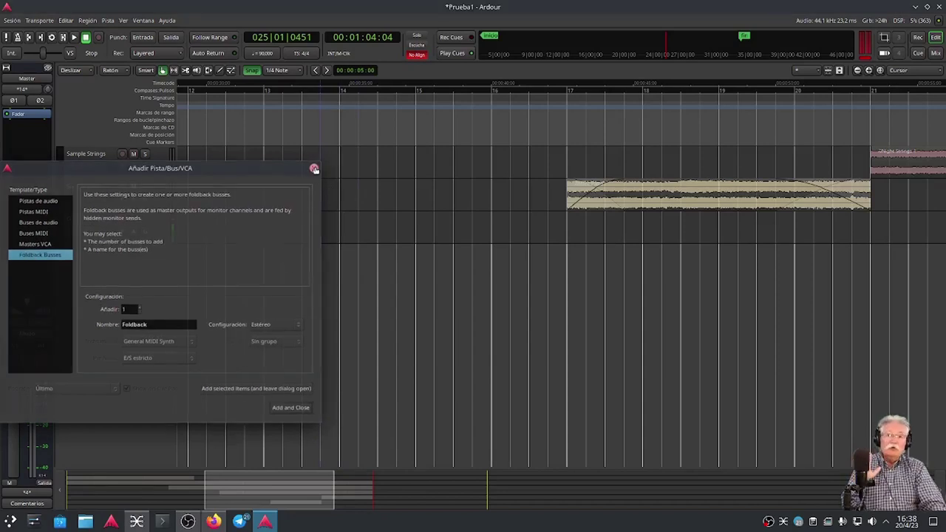
- Read the tutorial's explanation of foldback buses in Firefox, and return to Ardour to close the Añadir Pista/Bus/VCA dialog
left_click(213, 522)
scroll(204, 359, "down", 2)
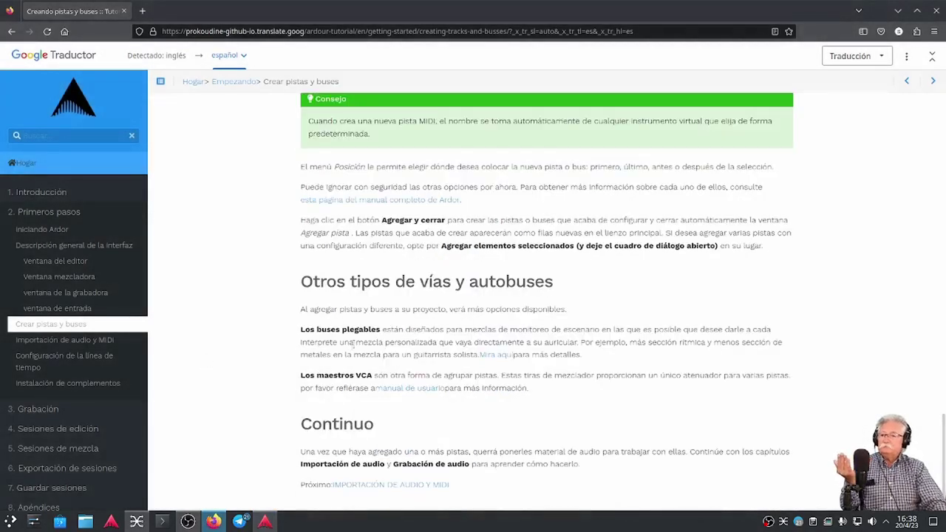
mouse_move(355, 348)
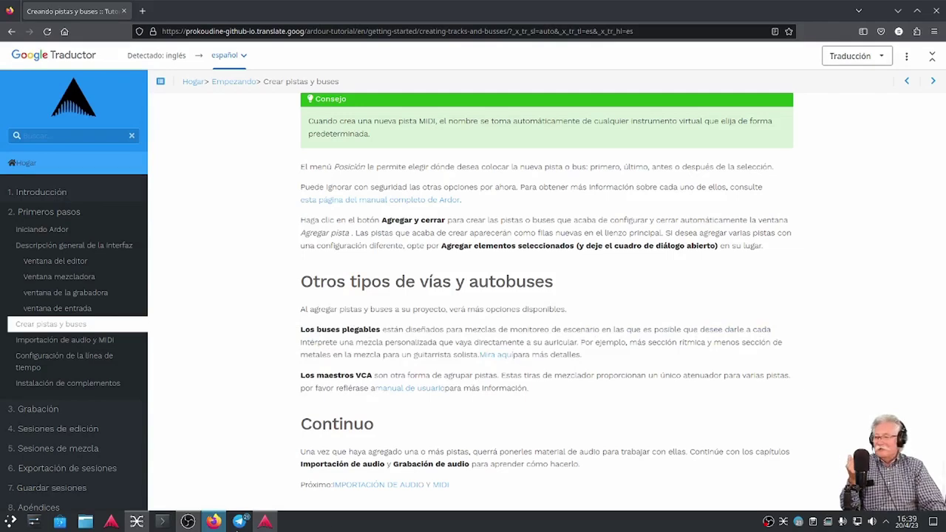
left_click(264, 521)
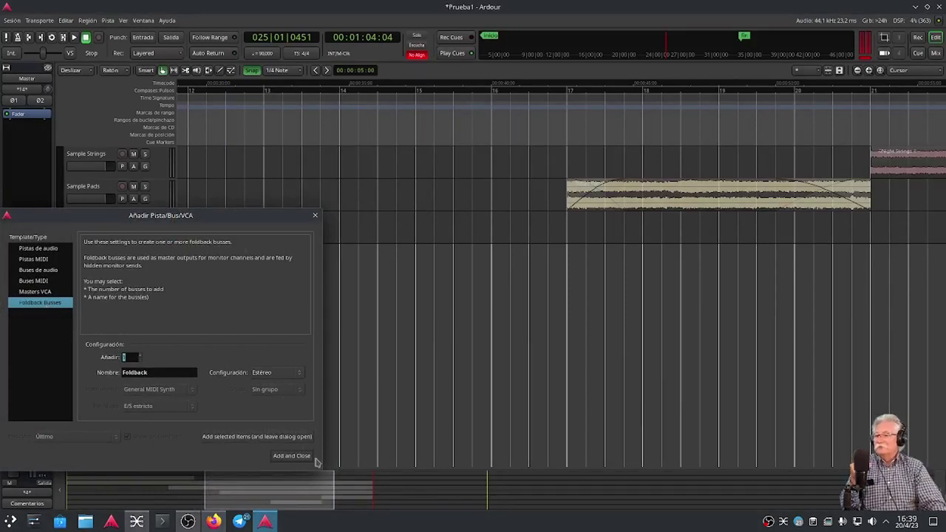
left_click(315, 218)
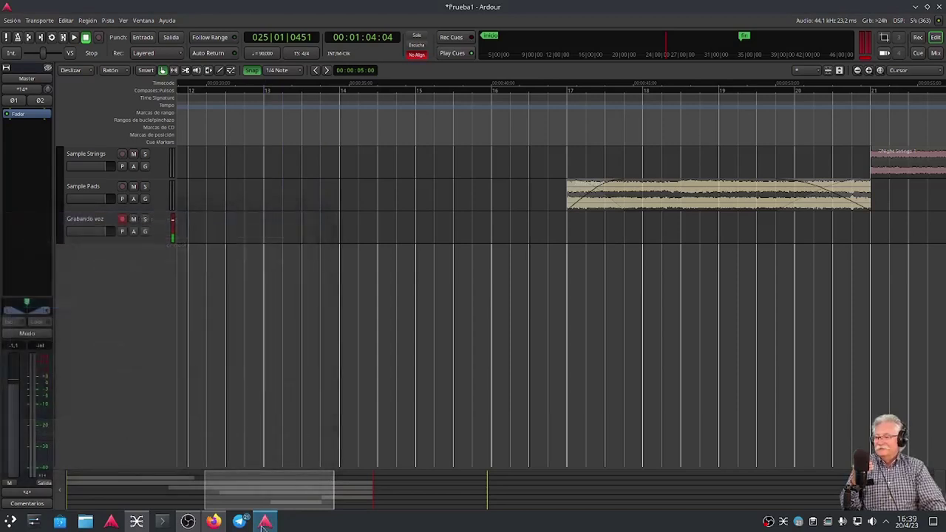
- Switch to the Firefox tutorial and read the paragraph on VCA masters and the closing section of the page
mouse_move(257, 523)
left_click(213, 522)
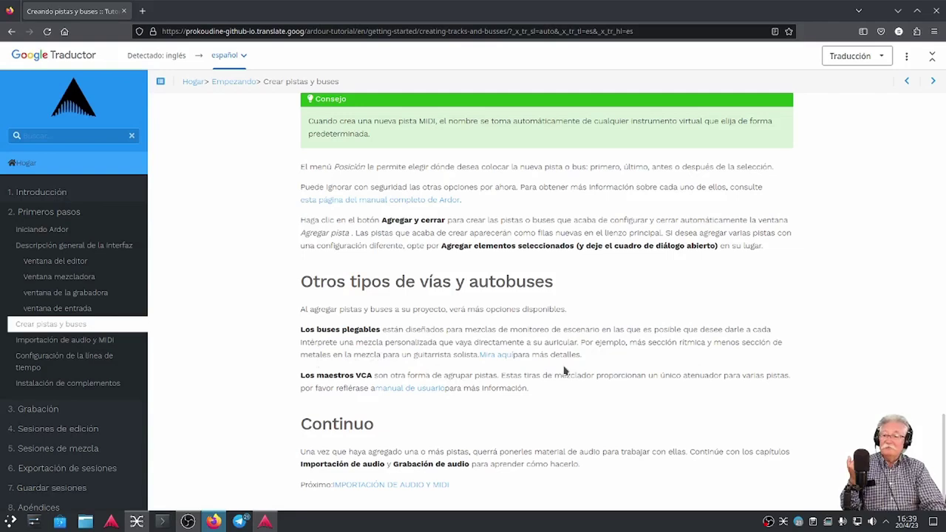
mouse_move(573, 375)
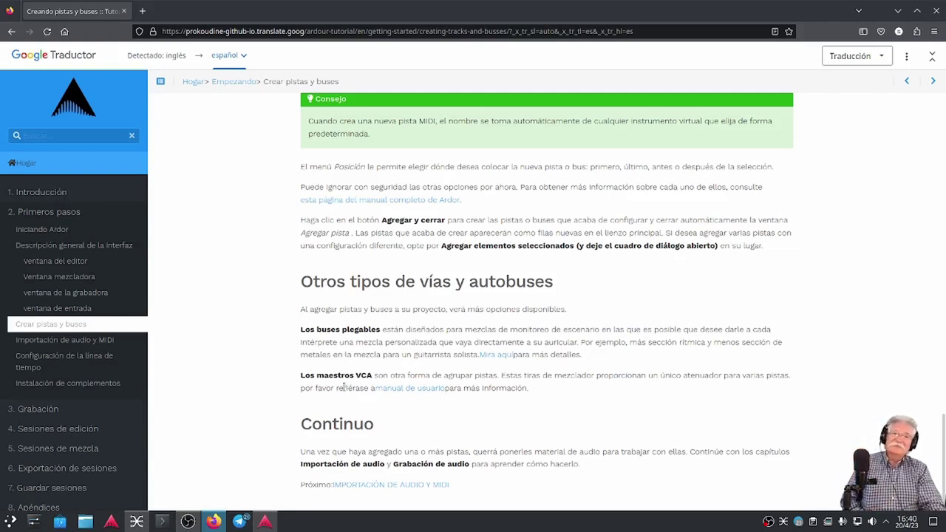
mouse_move(345, 392)
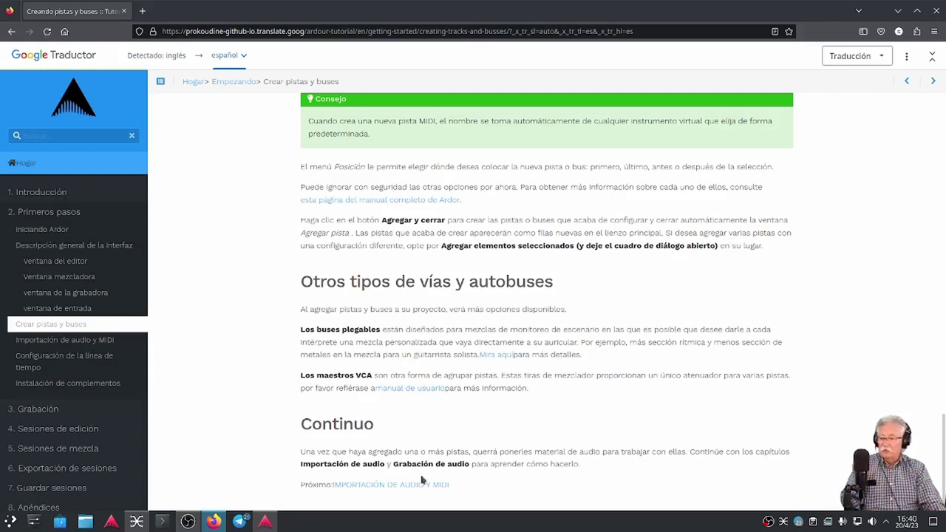
- Switch to Ardour, look through the tracks from Mis Acordes to Grabando voz, and return to the tutorial in Firefox
left_click(264, 521)
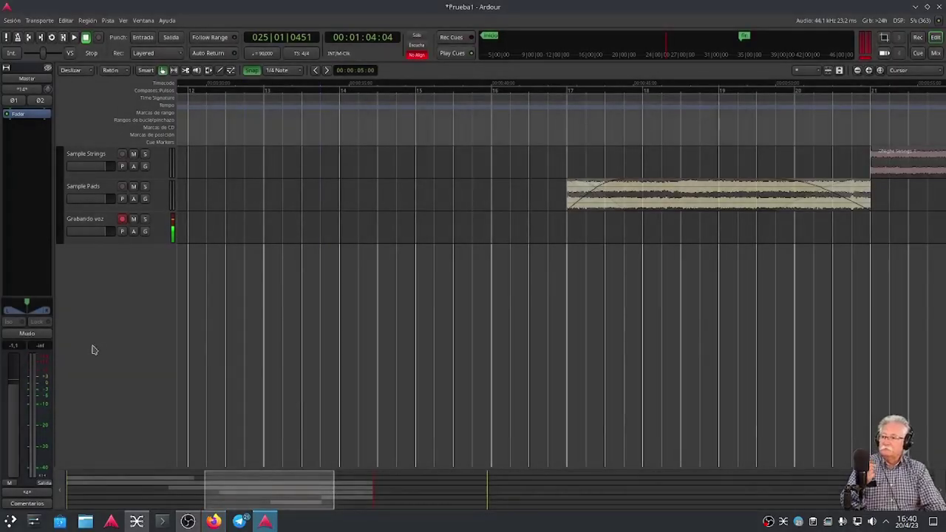
scroll(121, 411, "down", 3)
scroll(120, 378, "up", 3)
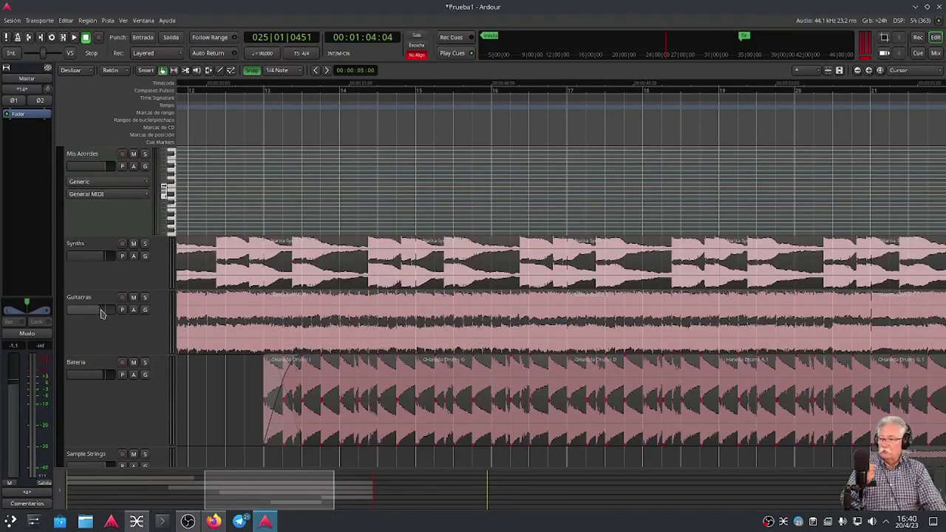
scroll(105, 353, "down", 2)
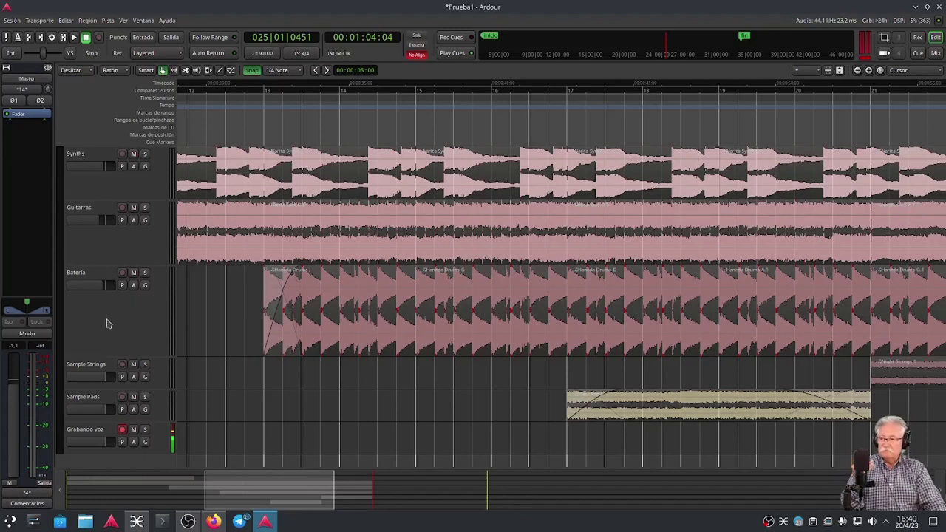
scroll(110, 326, "down", 1)
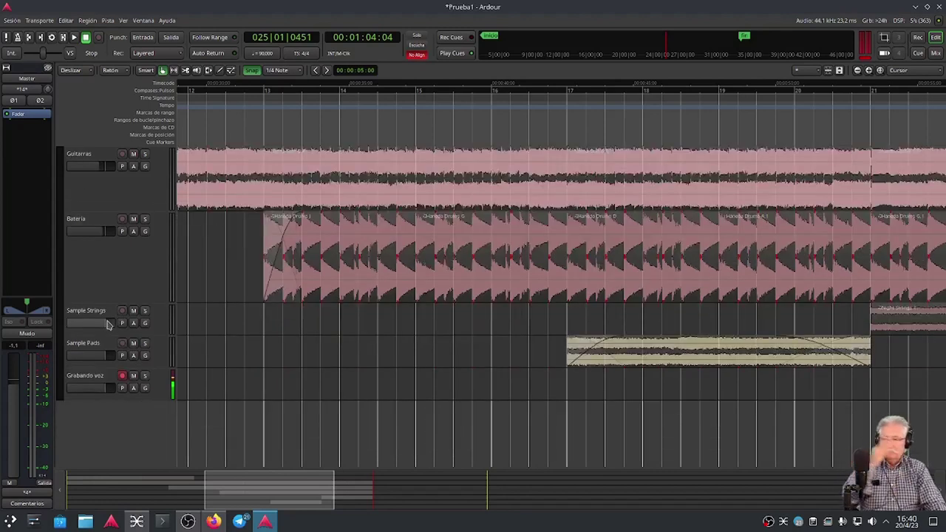
scroll(102, 323, "down", 1)
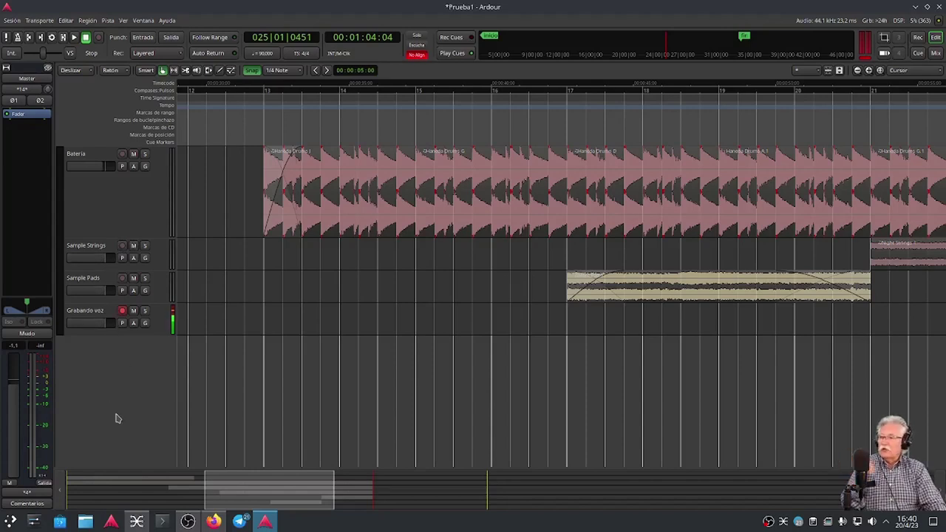
key("alt+Tab")
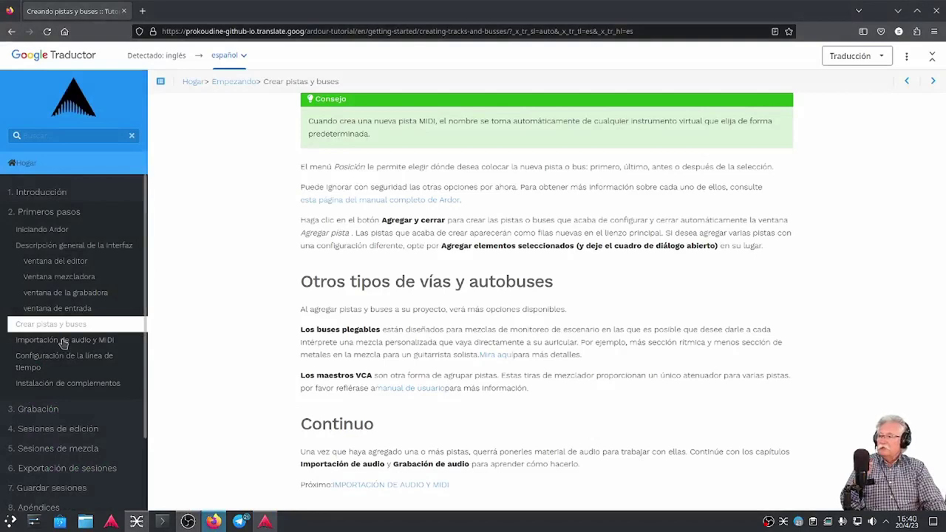
- Open the tutorial page on importing audio and MIDI and read through its sections on existing files and insertion points
left_click(64, 342)
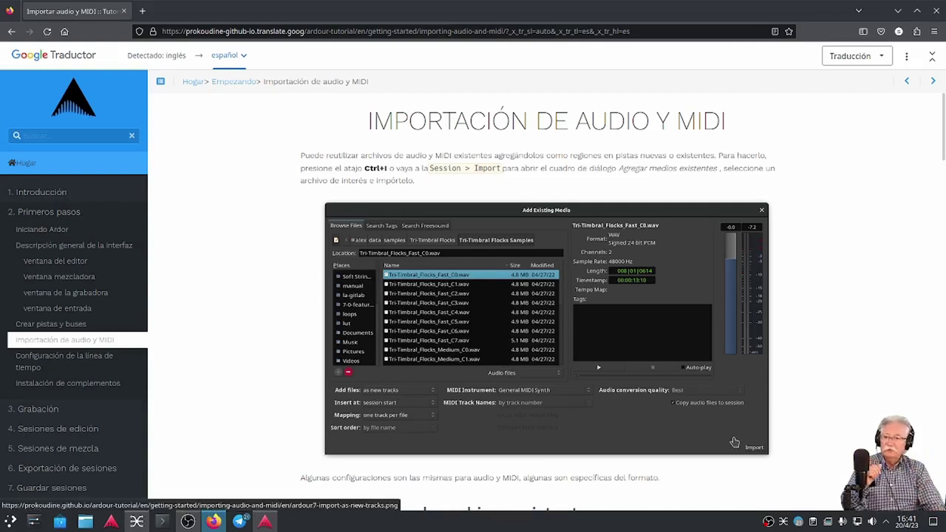
scroll(754, 409, "down", 2)
scroll(420, 303, "down", 2)
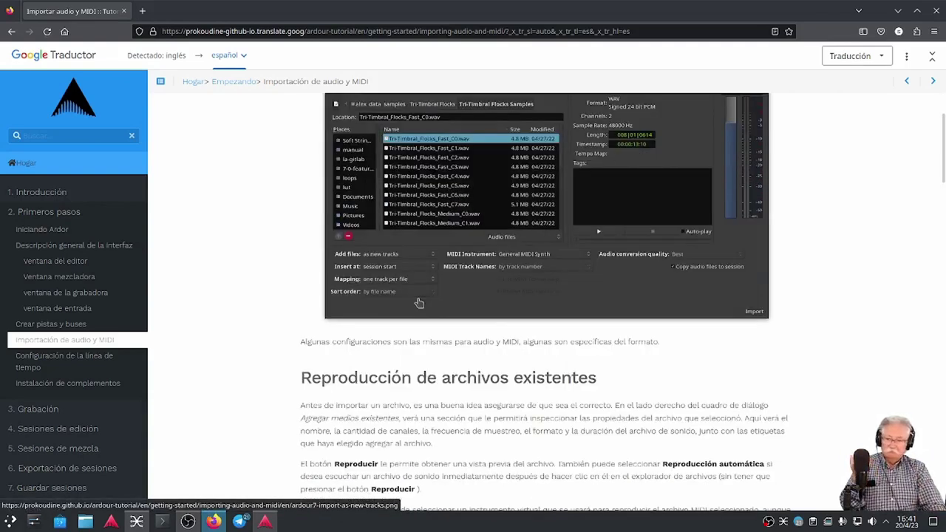
scroll(441, 274, "down", 2)
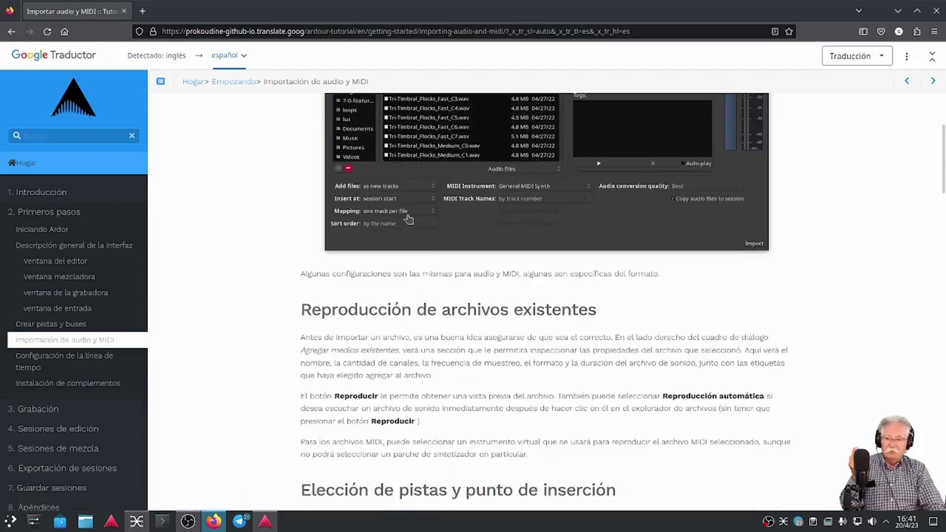
scroll(392, 253, "down", 2)
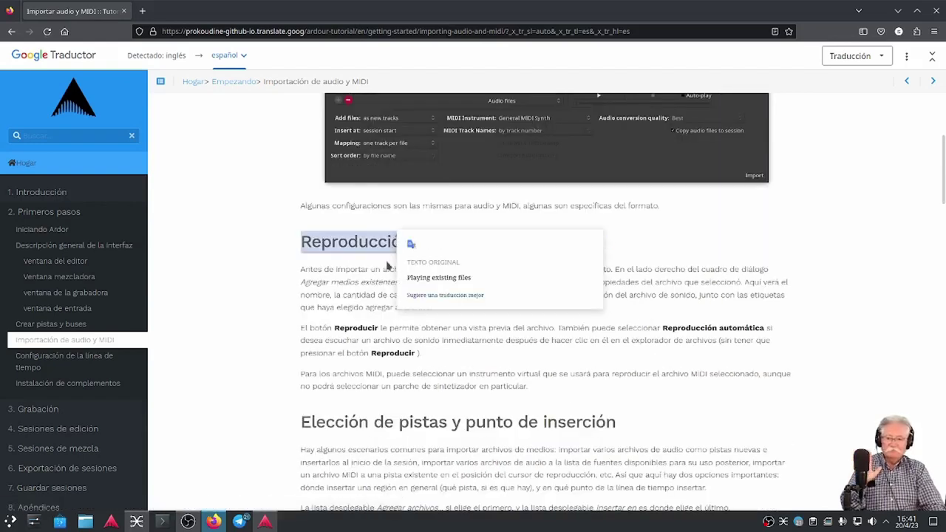
scroll(385, 262, "down", 2)
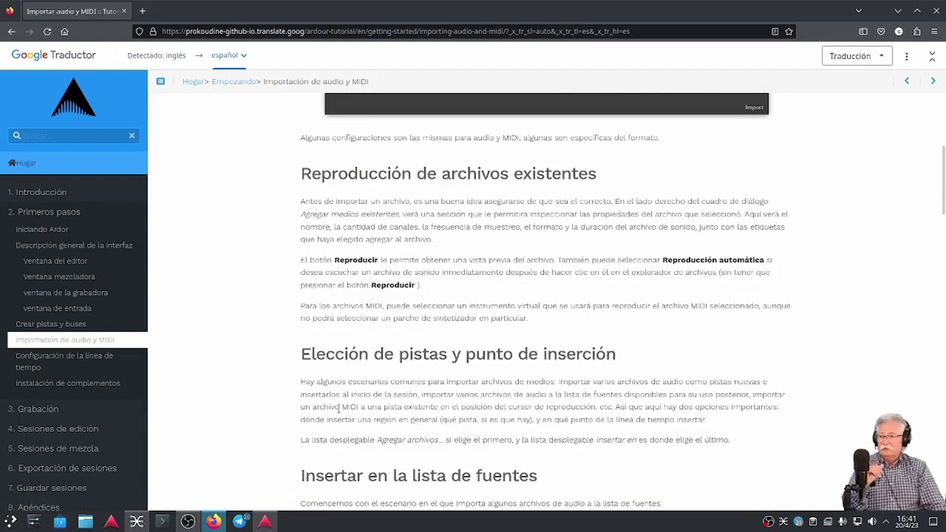
- Switch to Ardour, show the end of the recorded regions, and place the playhead at bar 26
left_click(264, 522)
left_click_drag(270, 495, 395, 510)
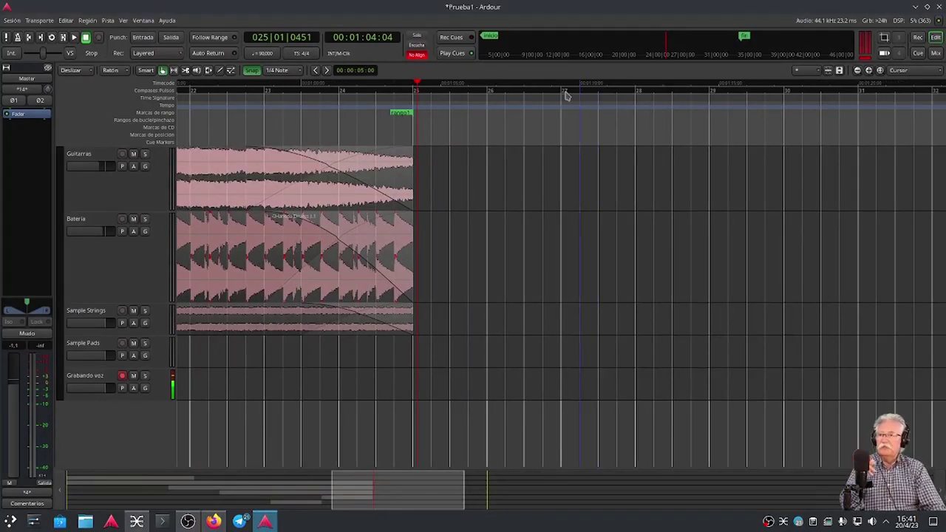
left_click(489, 92)
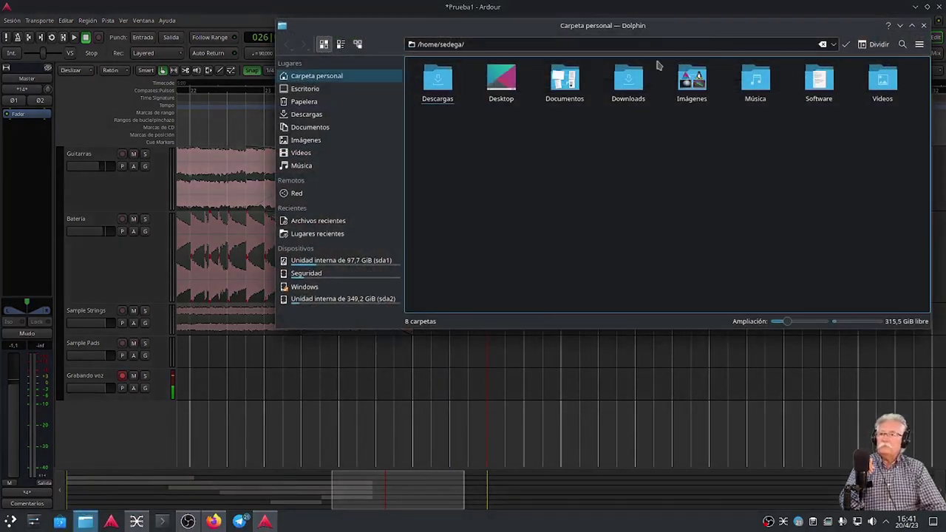
- In the Dolphin file manager, open the folder Música/Live PadsMX/90BPM and place the window beside the empty part of the timeline
left_click_drag(709, 31, 566, 124)
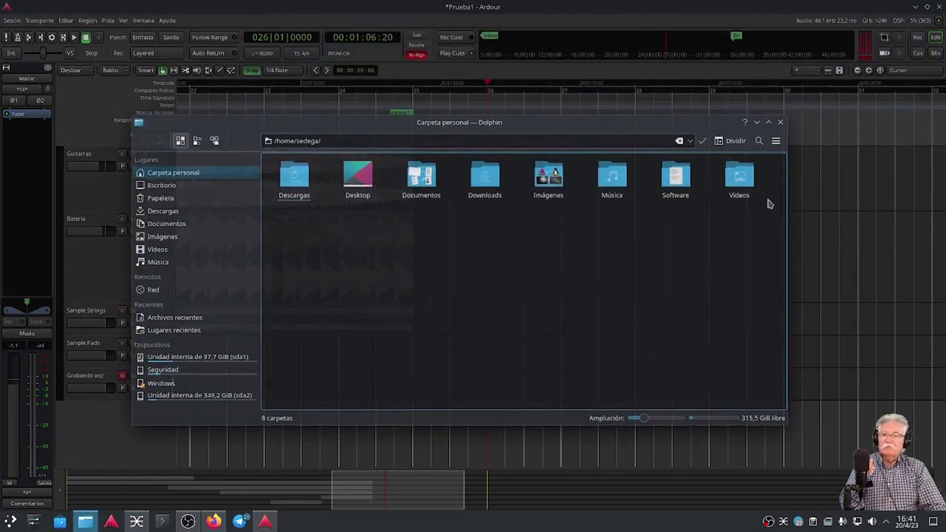
left_click(615, 181)
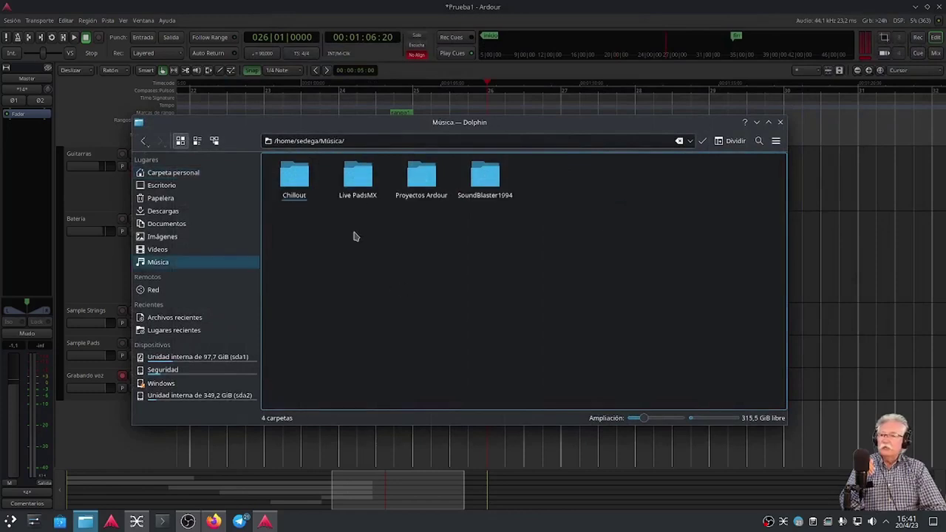
left_click(364, 185)
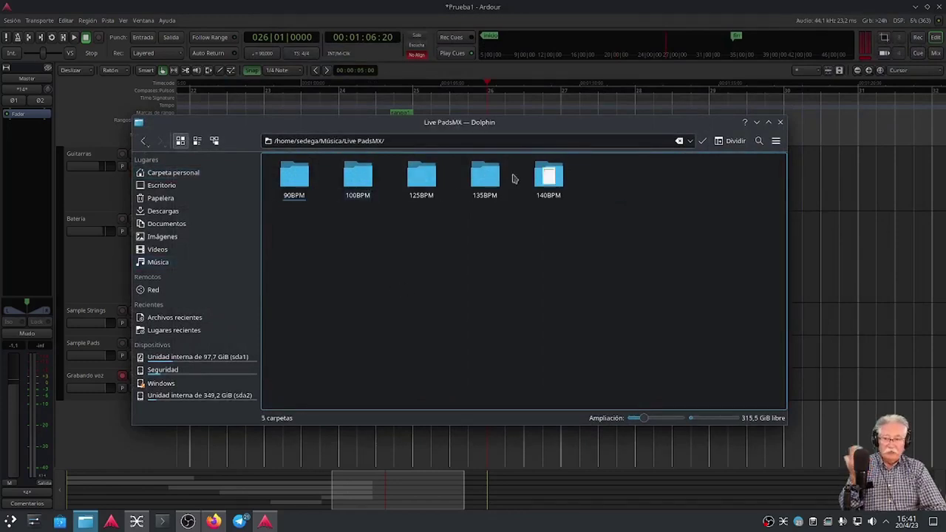
left_click_drag(577, 123, 758, 287)
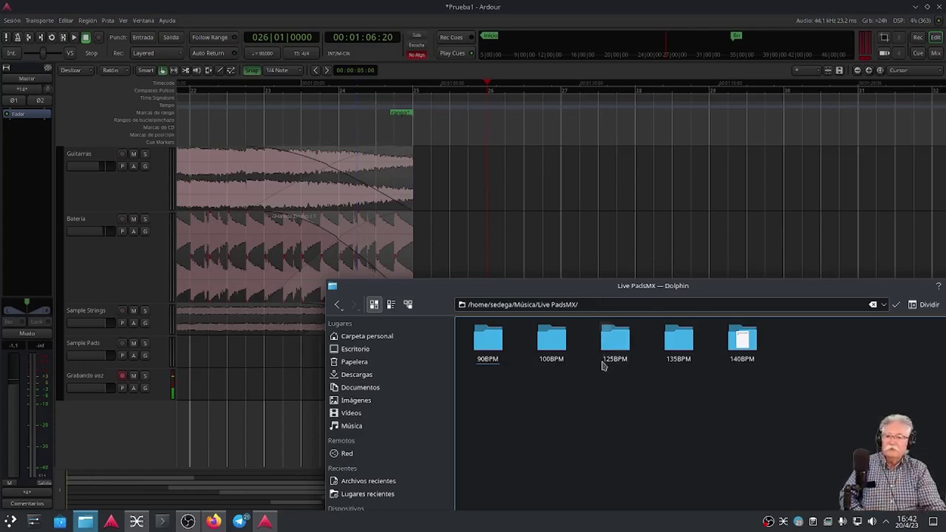
left_click(488, 342)
left_click_drag(679, 286, 865, 100)
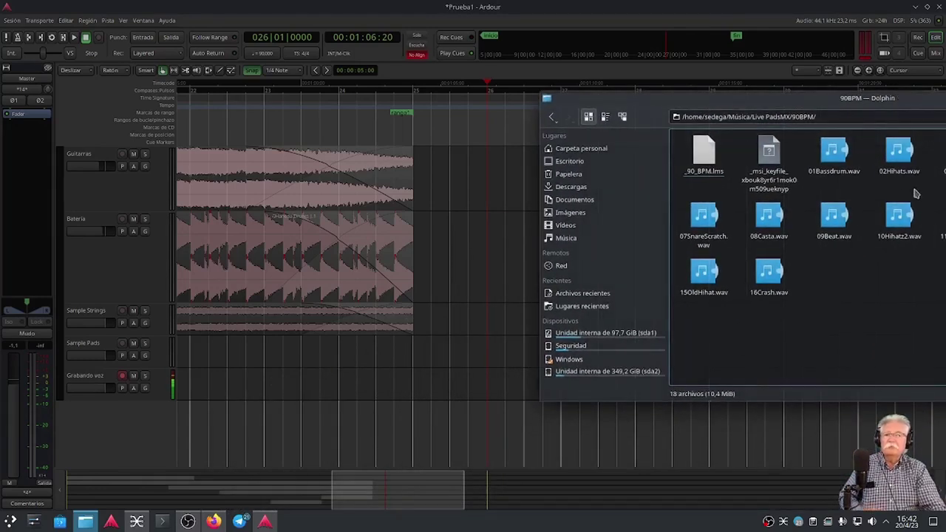
- Import 01Bassdrum.wav from the file manager as a new track at bar 25, and play it back from there
left_click_drag(835, 170, 426, 429)
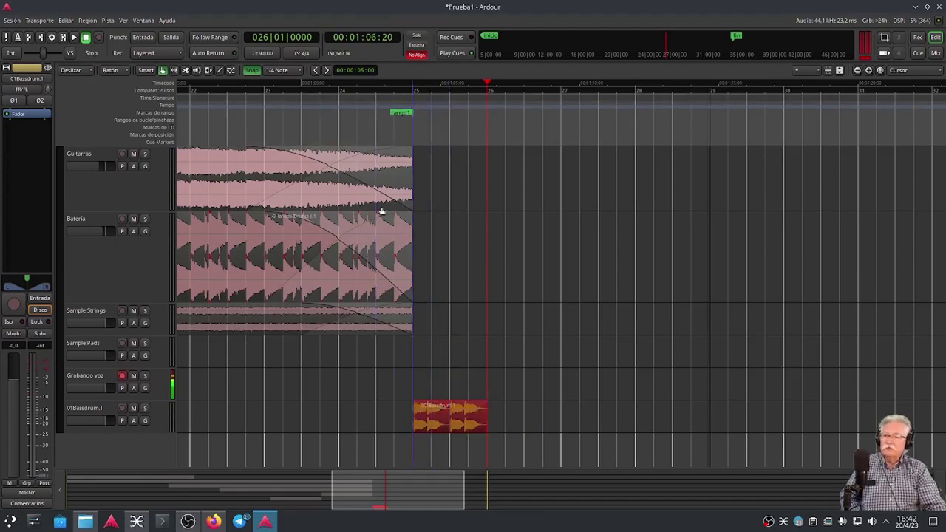
left_click(414, 86)
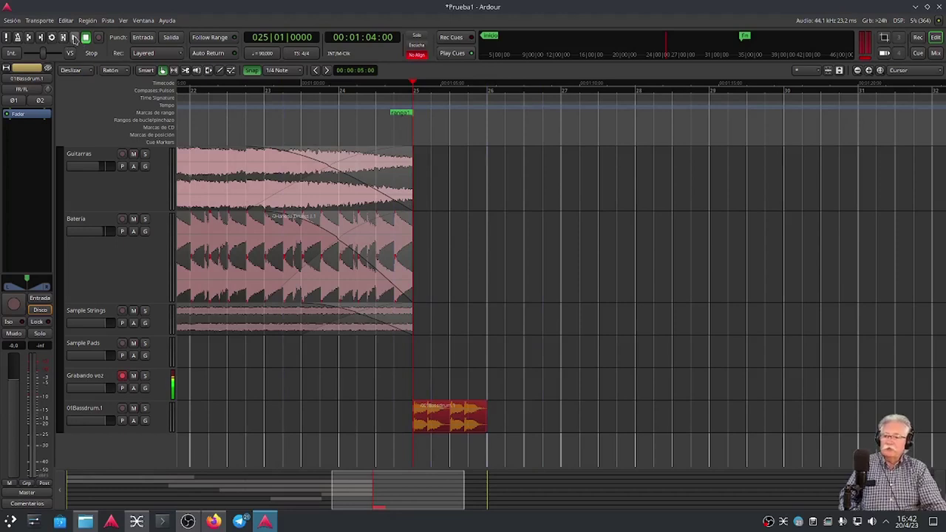
left_click(74, 38)
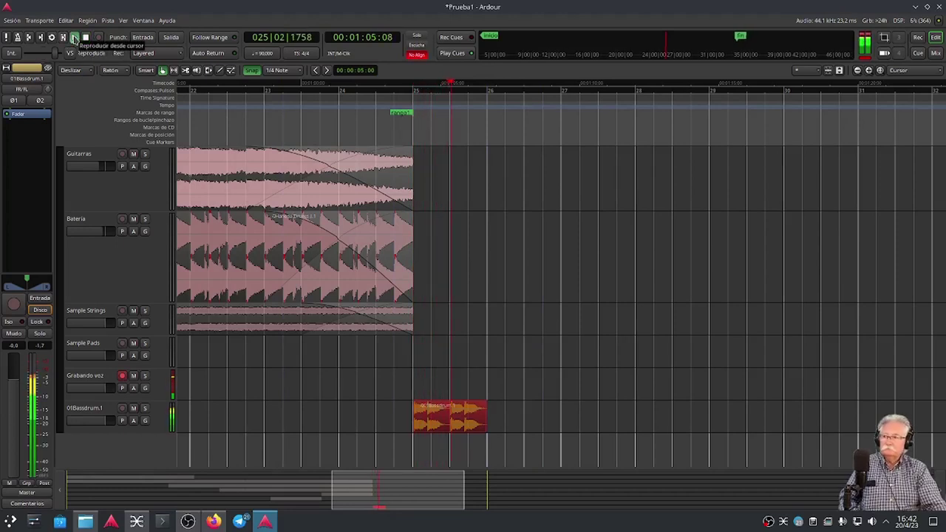
left_click(86, 37)
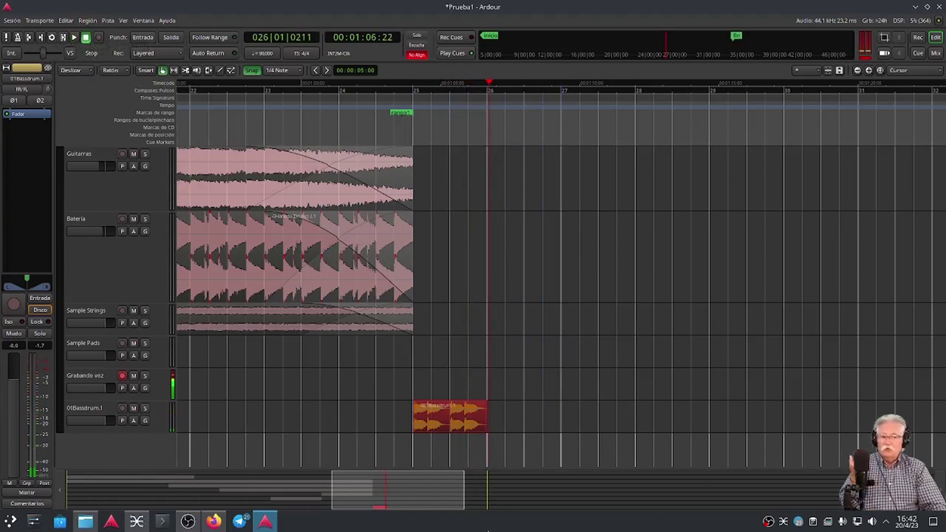
- Bring the Dolphin window back, look over the audio files in the 90BPM folder, and return to Ardour
left_click(85, 522)
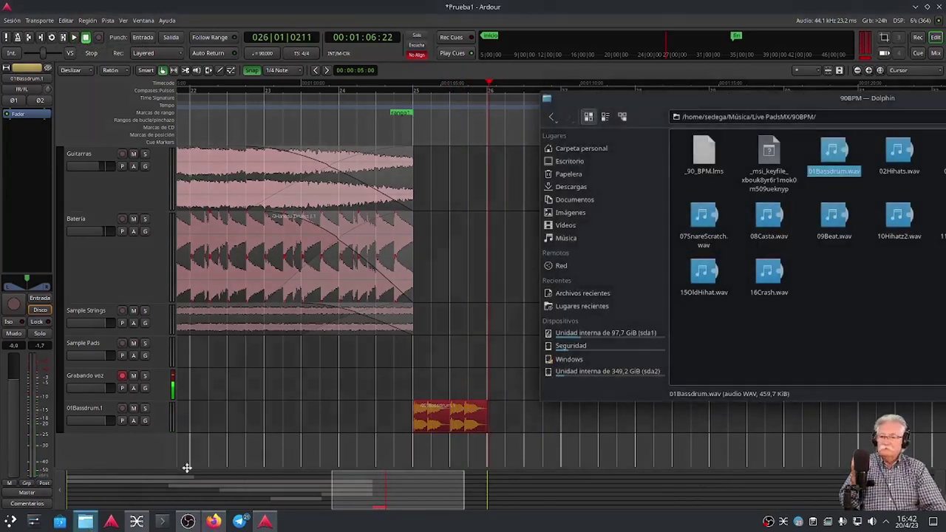
left_click_drag(870, 101, 642, 43)
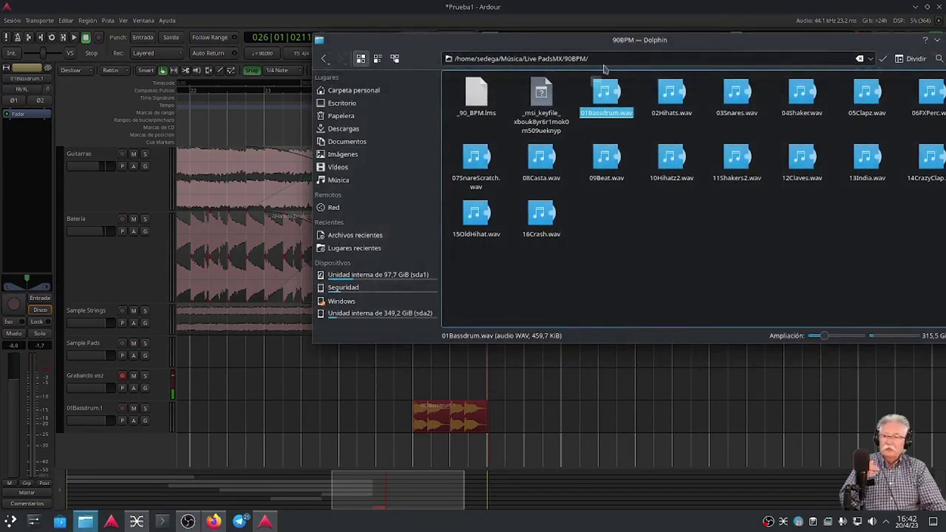
left_click_drag(628, 47, 945, 244)
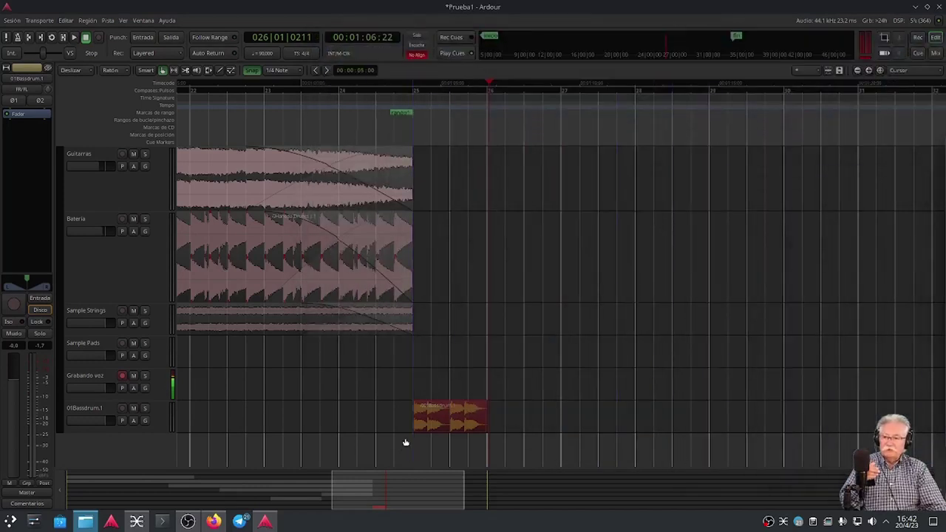
- Delete the bass drum region and remove its 01Bassdrum.1 track from the session
left_click(441, 422)
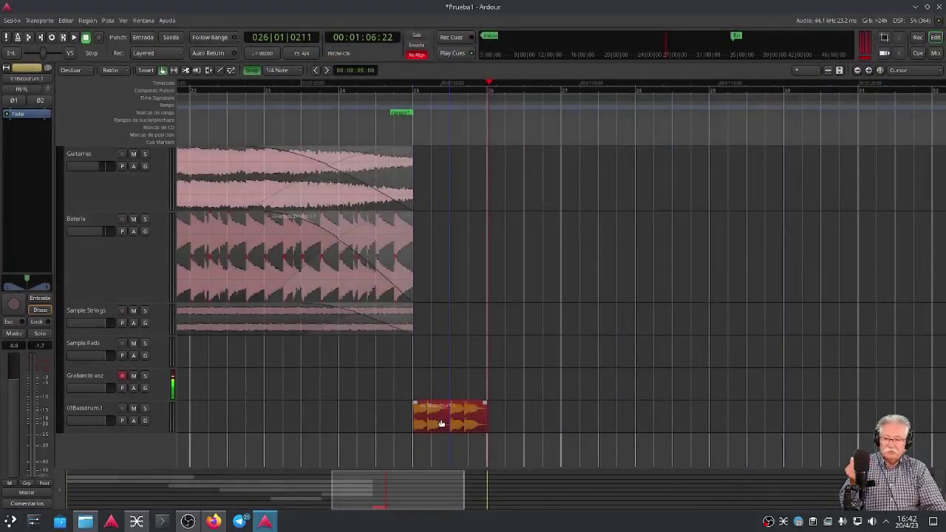
key("Delete")
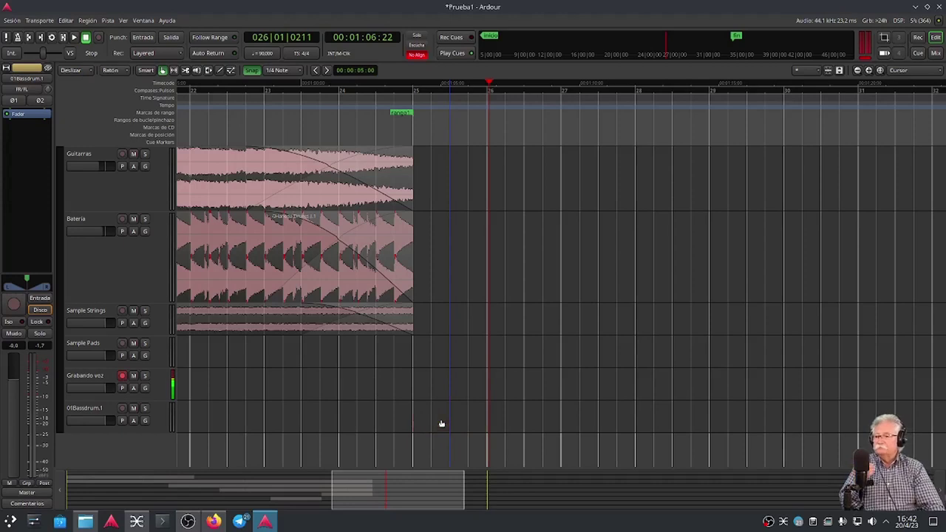
right_click(96, 411)
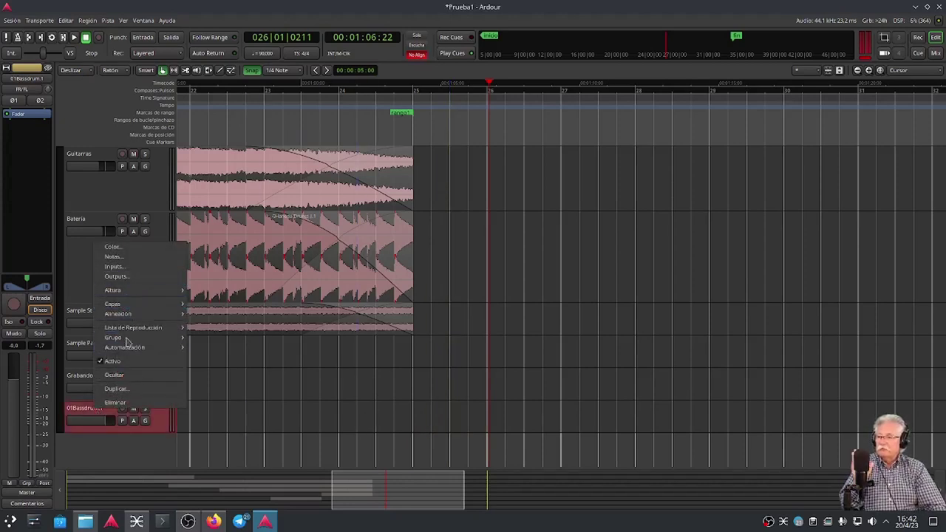
left_click(141, 408)
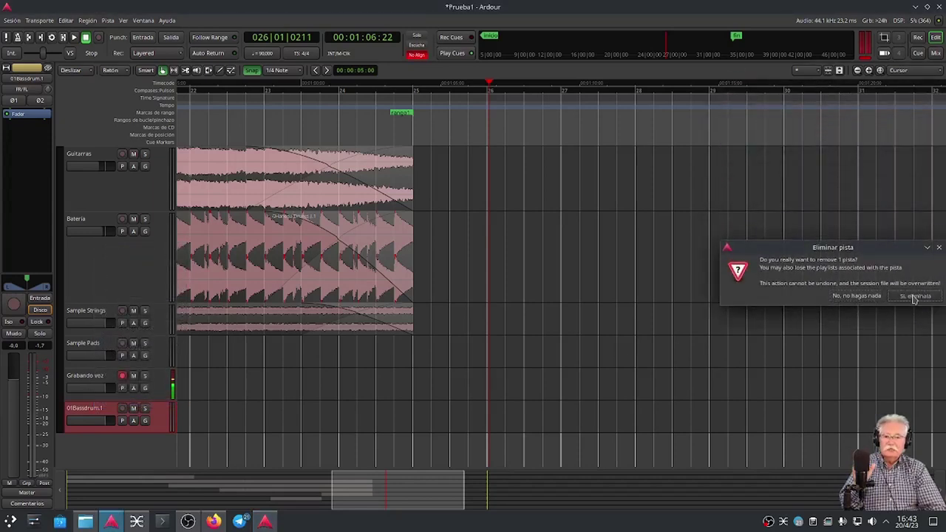
left_click(914, 297)
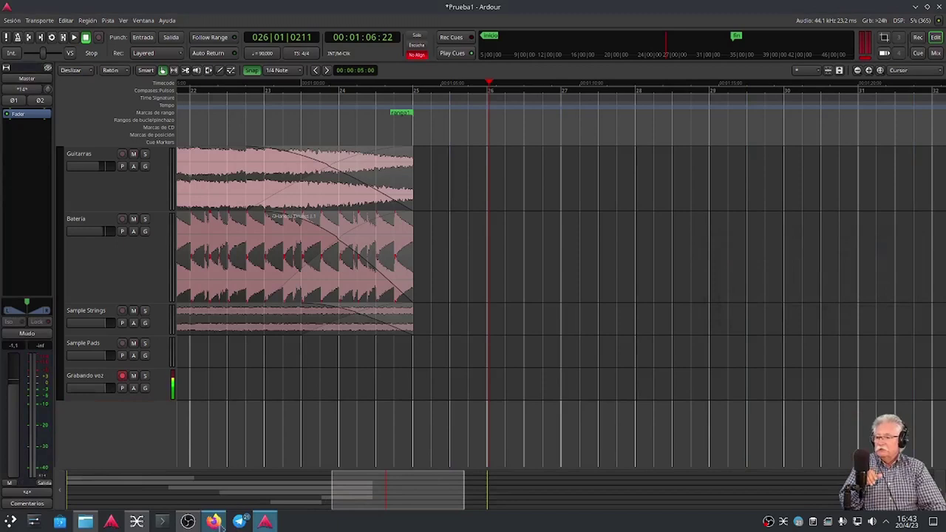
- Open the Añadir medios existentes dialog over the timeline and limit its file list to Archivos de audio
left_click(10, 21)
left_click(42, 168)
left_click_drag(238, 44, 577, 133)
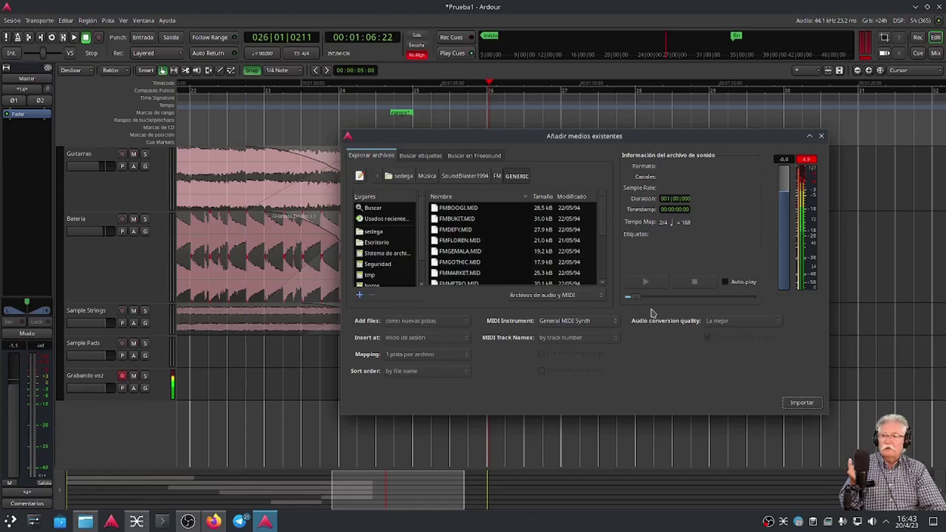
left_click(549, 295)
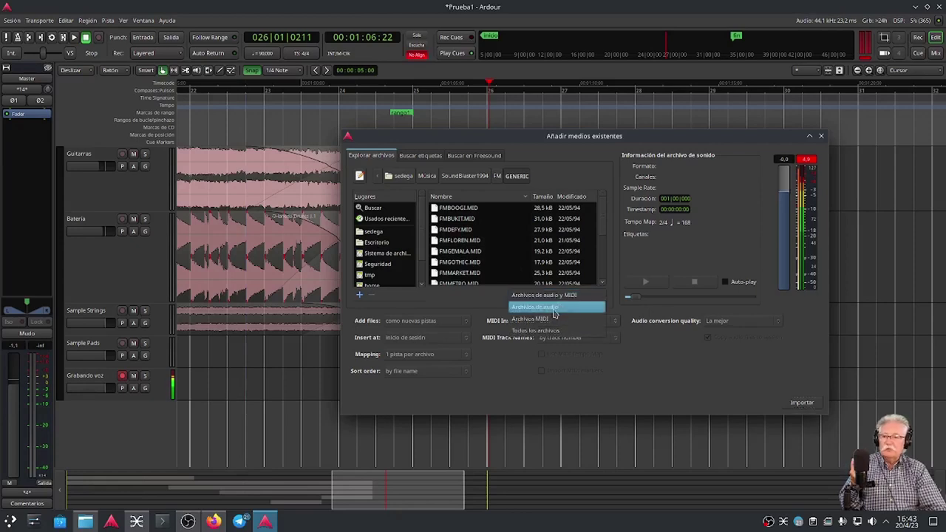
left_click(553, 313)
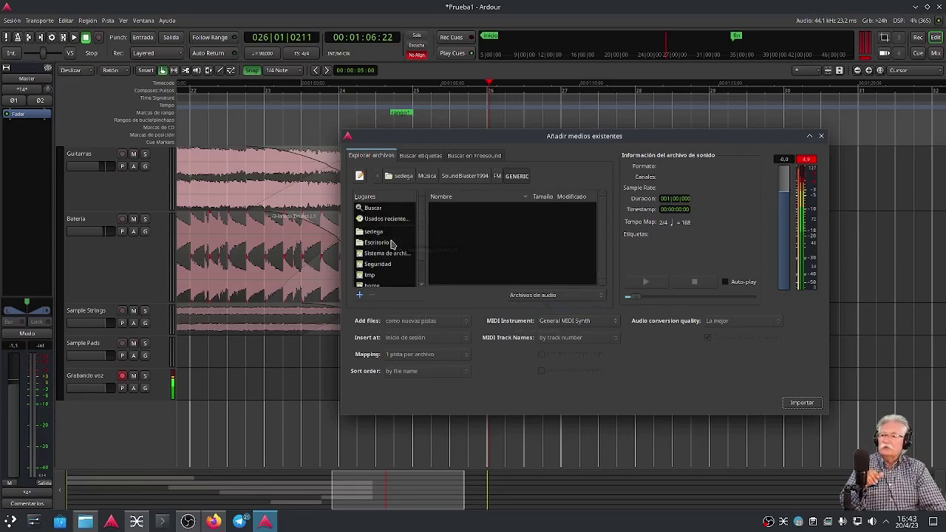
- Browse from the home folder to Música/Live PadsMX/90BPM in the import dialog
left_click(372, 232)
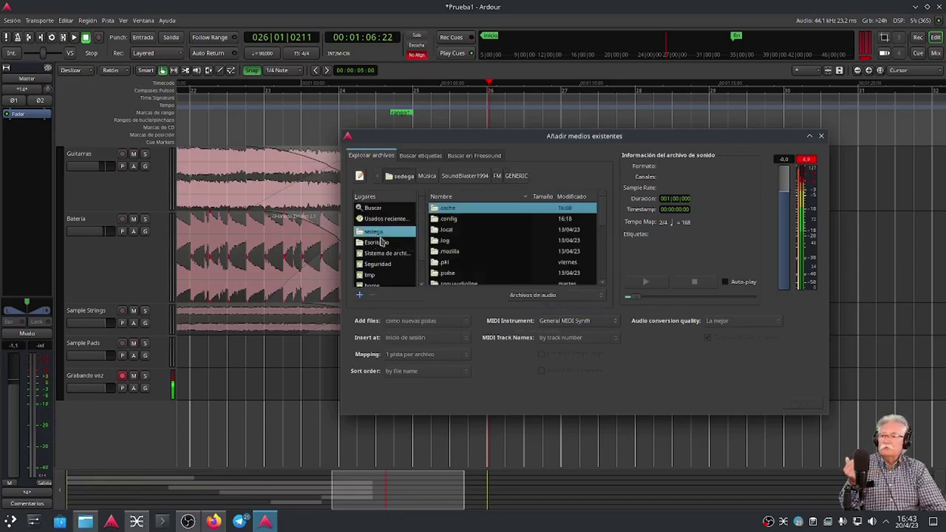
scroll(487, 248, "down", 5)
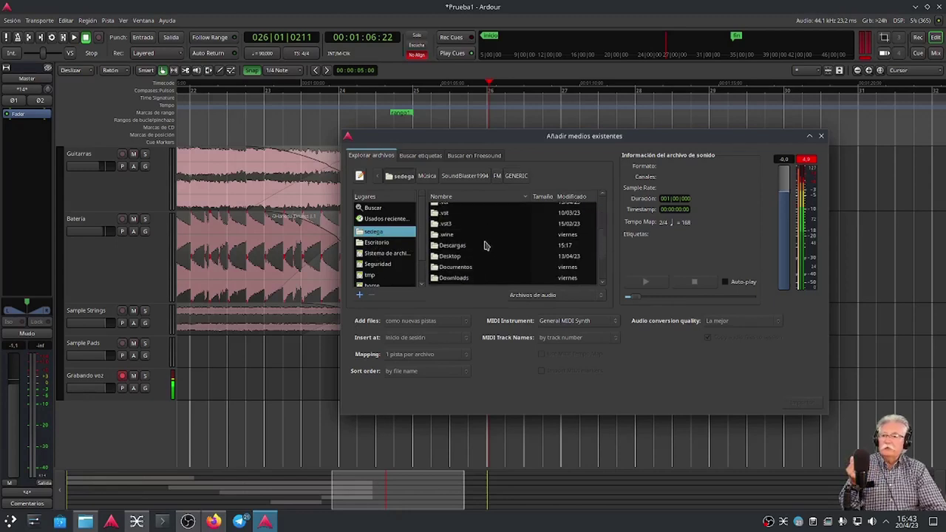
scroll(485, 246, "down", 1)
double_click(443, 259)
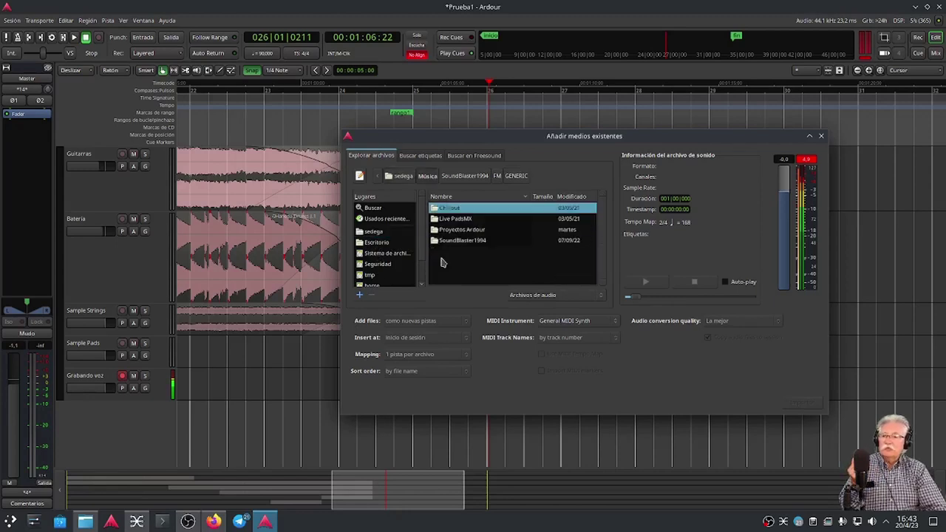
double_click(444, 219)
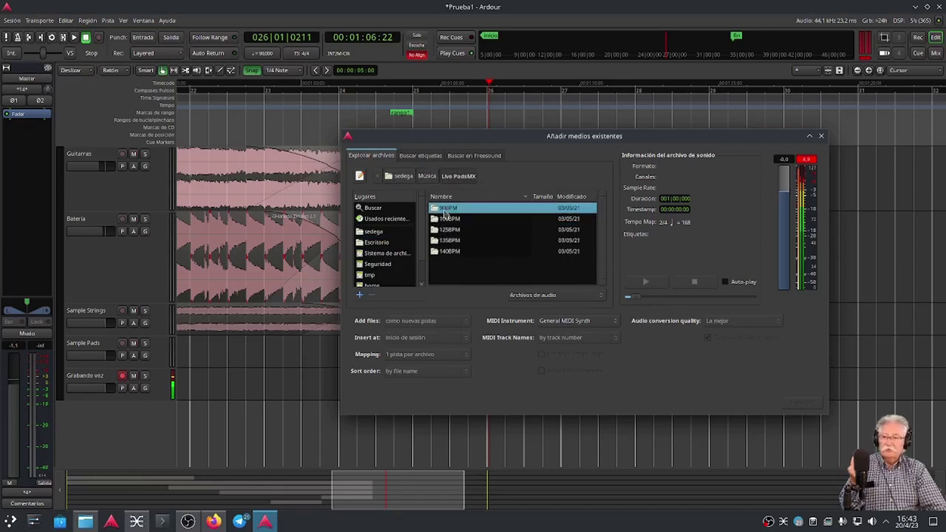
double_click(444, 210)
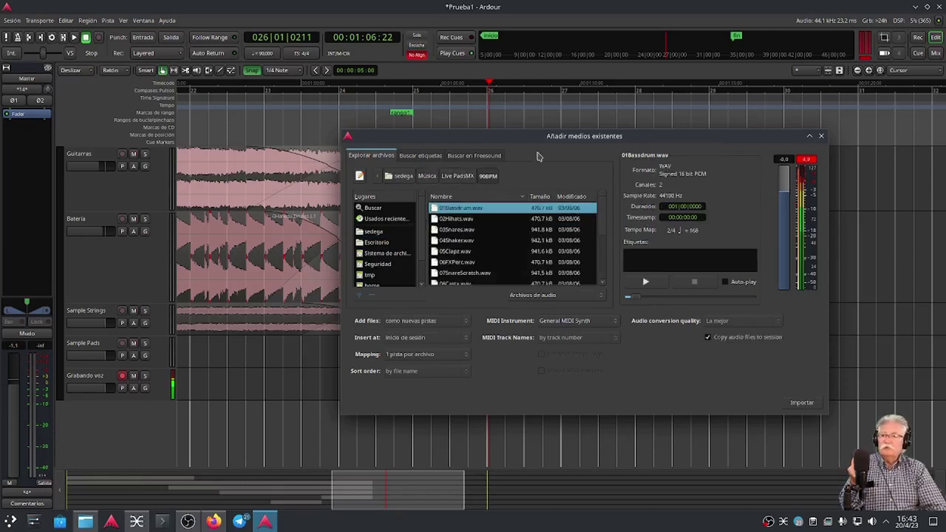
- Set the insertion point for the imported files to cursor
left_click_drag(519, 139, 471, 118)
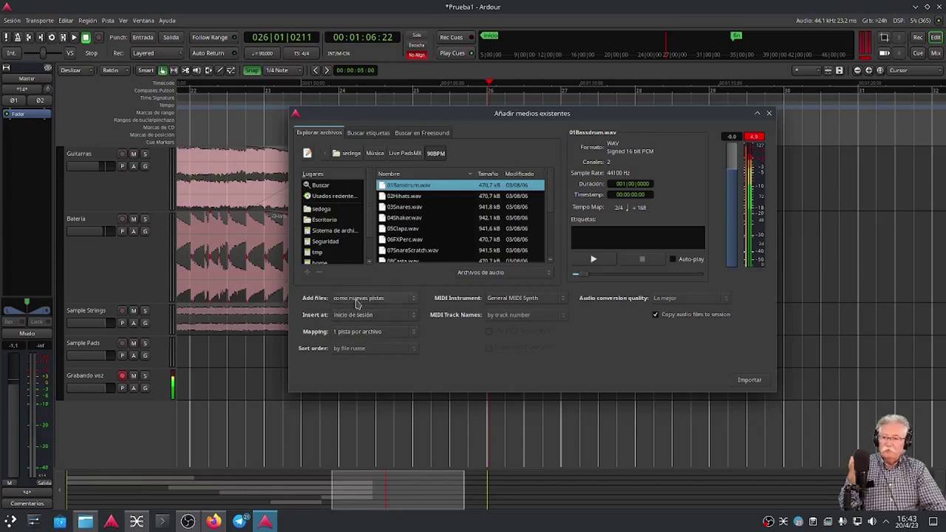
left_click(378, 316)
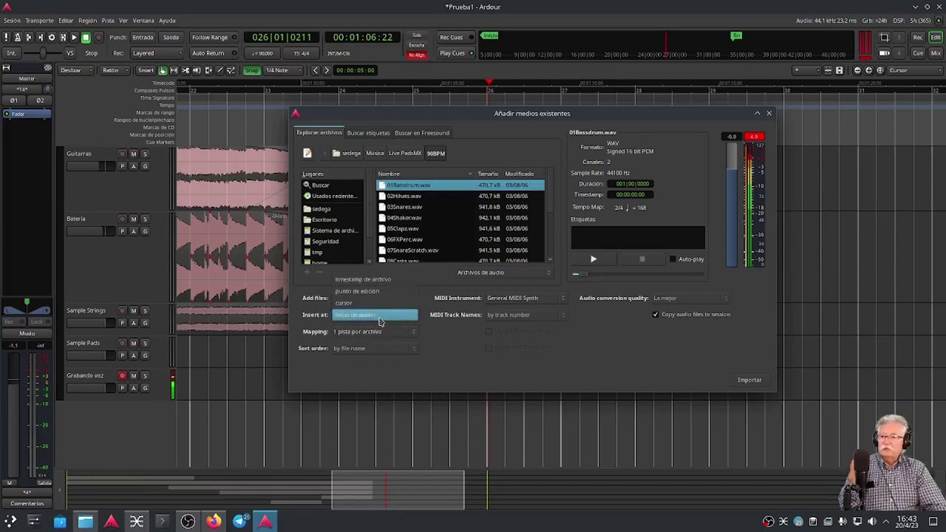
left_click(368, 305)
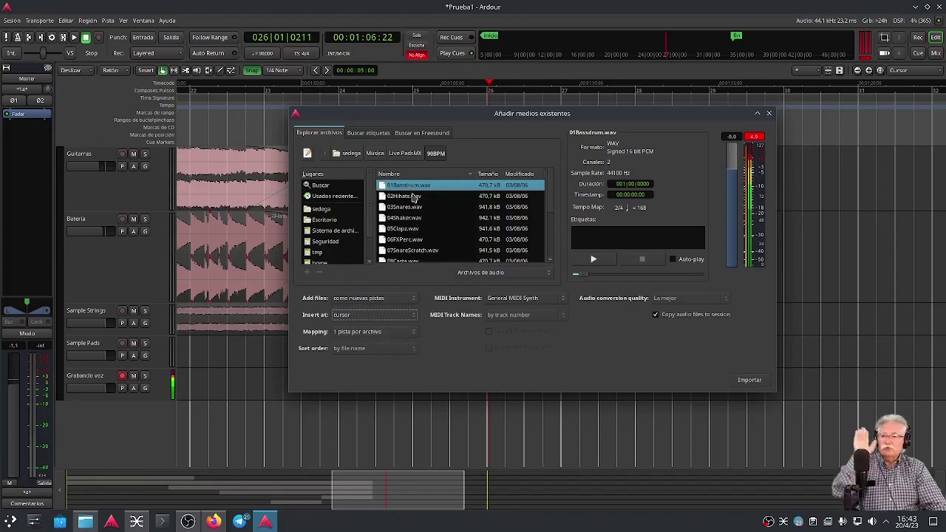
- Preview the 01Bassdrum.wav and 02Hihats.wav files in the import dialog, moving the dialog away from its original place
left_click(591, 259)
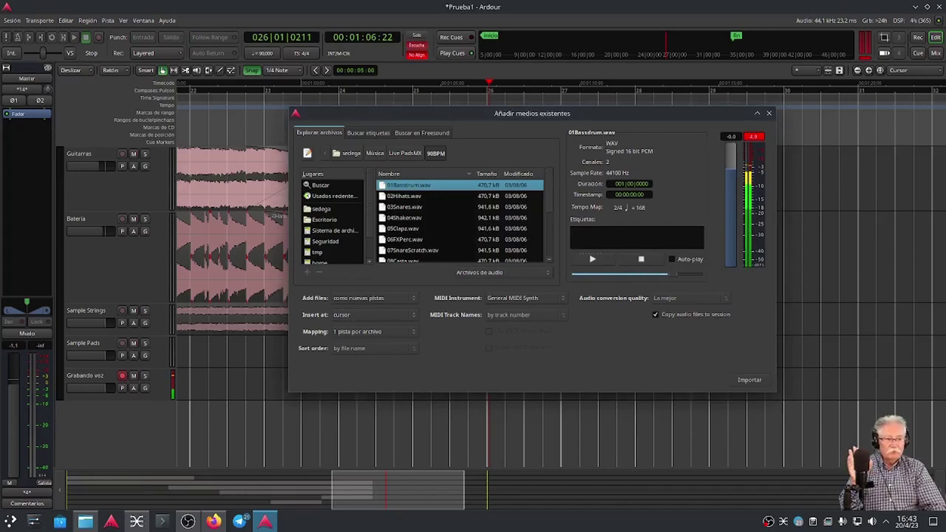
left_click_drag(402, 197, 238, 172)
left_click(238, 172)
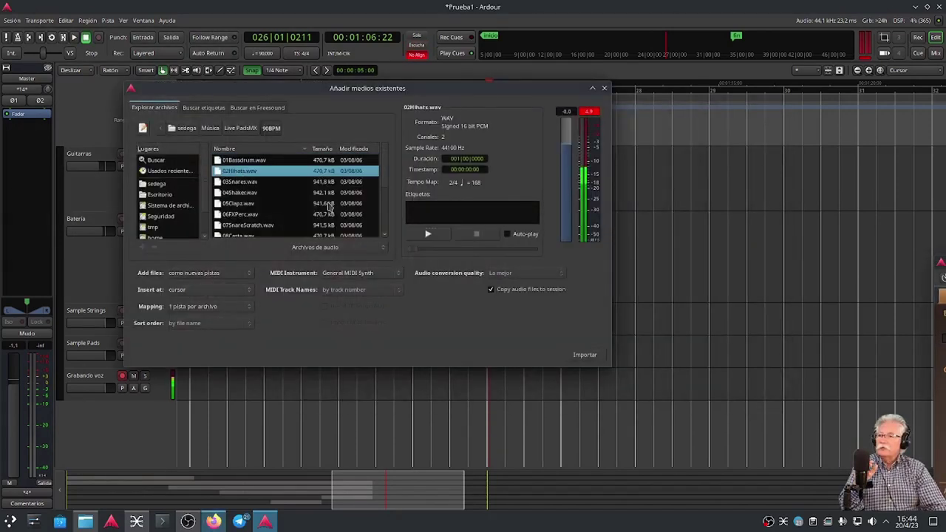
left_click(428, 235)
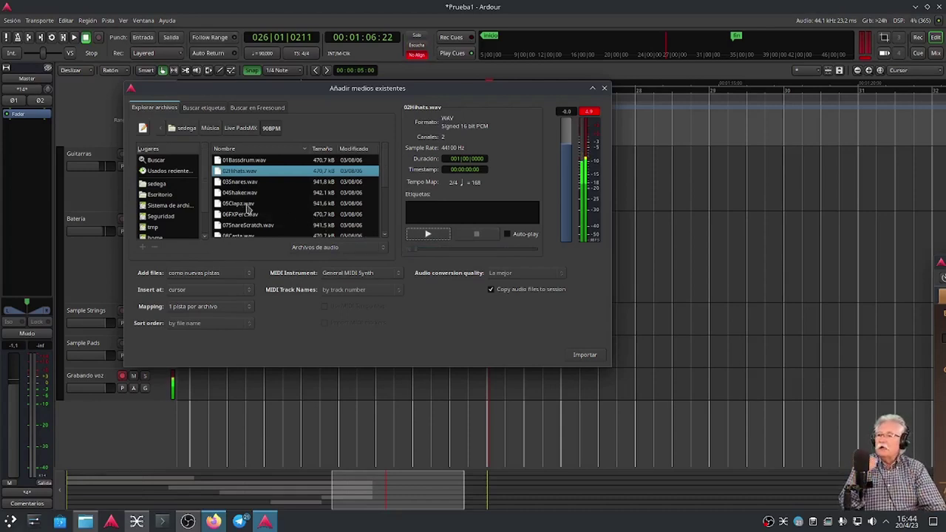
- Preview 08Casta.wav, import it as a new track at the cursor, and move the import dialog clear of the timeline
scroll(249, 209, "down", 1)
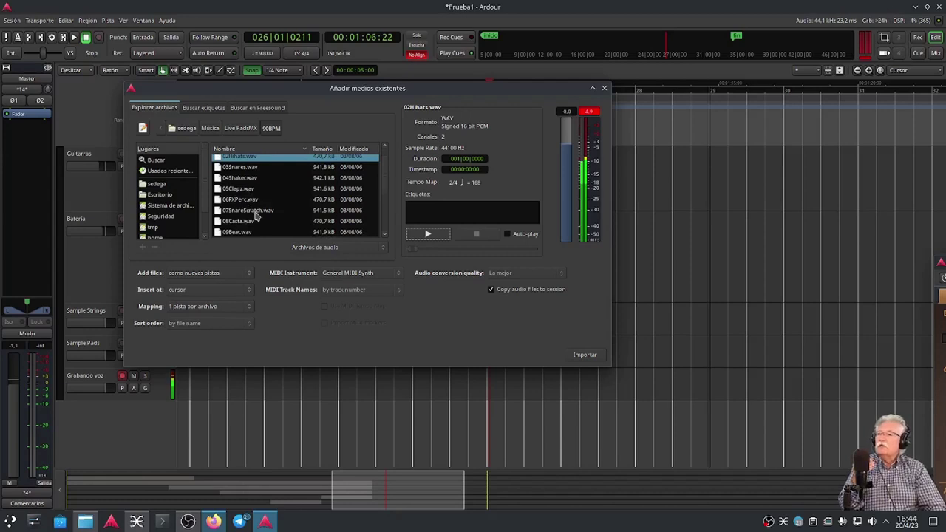
scroll(256, 214, "down", 1)
left_click(237, 207)
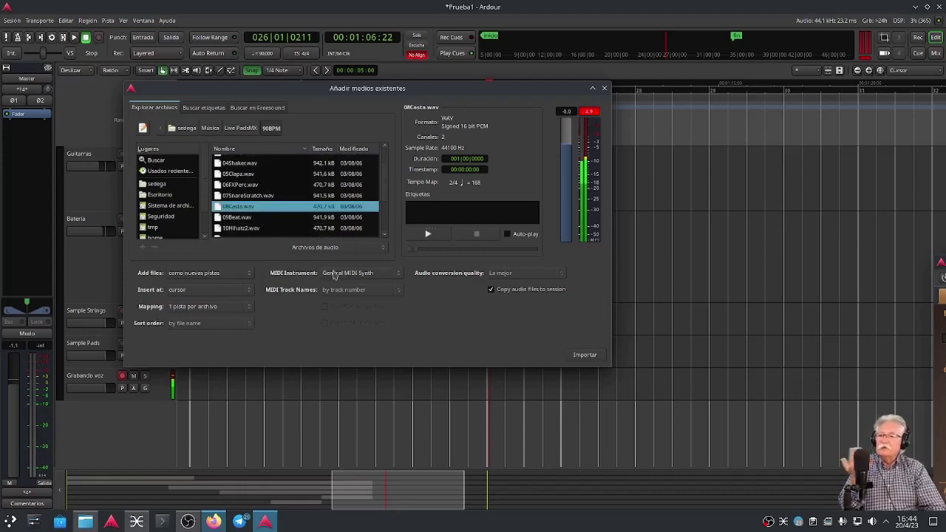
left_click(427, 235)
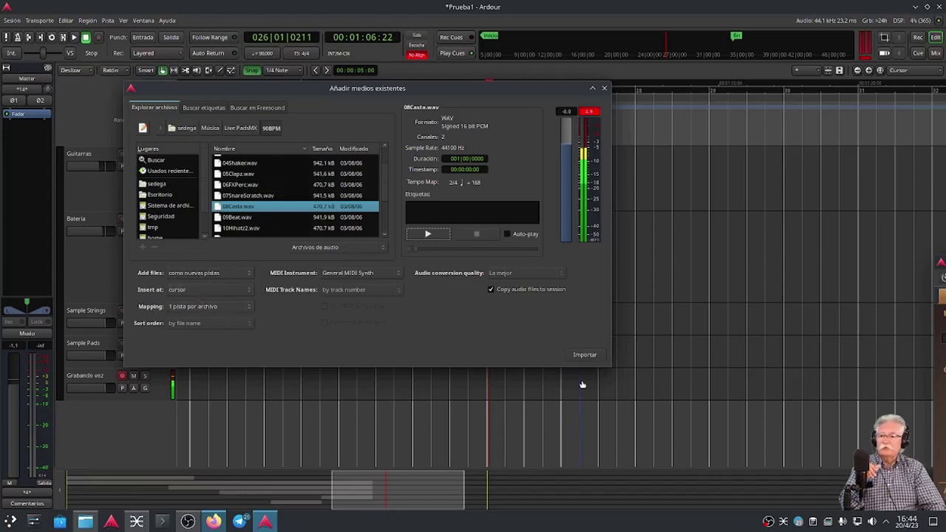
left_click(588, 358)
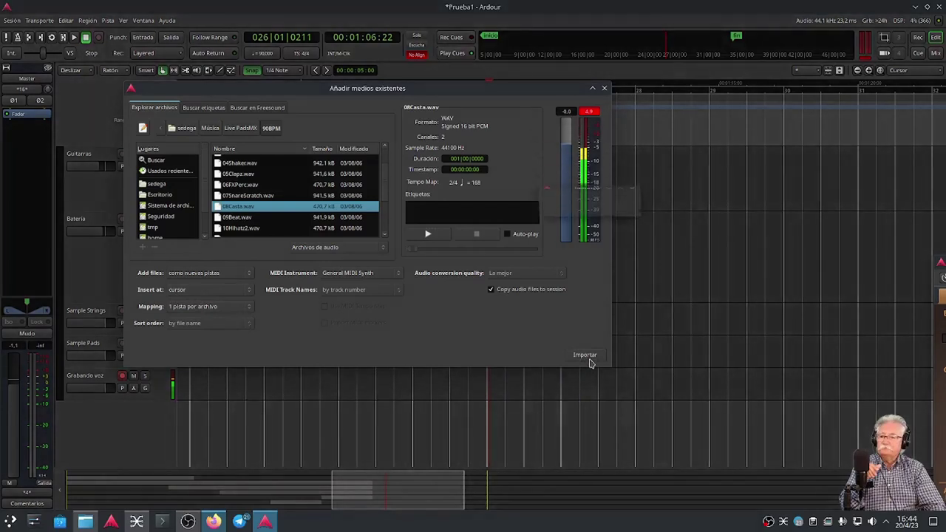
left_click_drag(552, 94, 229, 344)
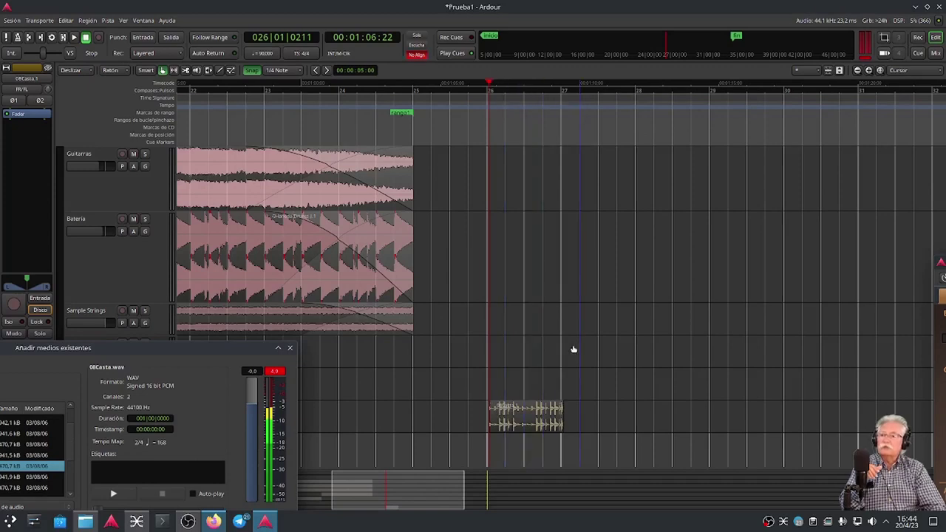
- Move the 08Casta region onto the Grabando voz track and back to its own track, aligning its start with the playhead at bar 26
left_click_drag(520, 422, 563, 376)
mouse_move(489, 84)
left_mouse_down()
mouse_move(450, 89)
mouse_move(487, 93)
left_mouse_up()
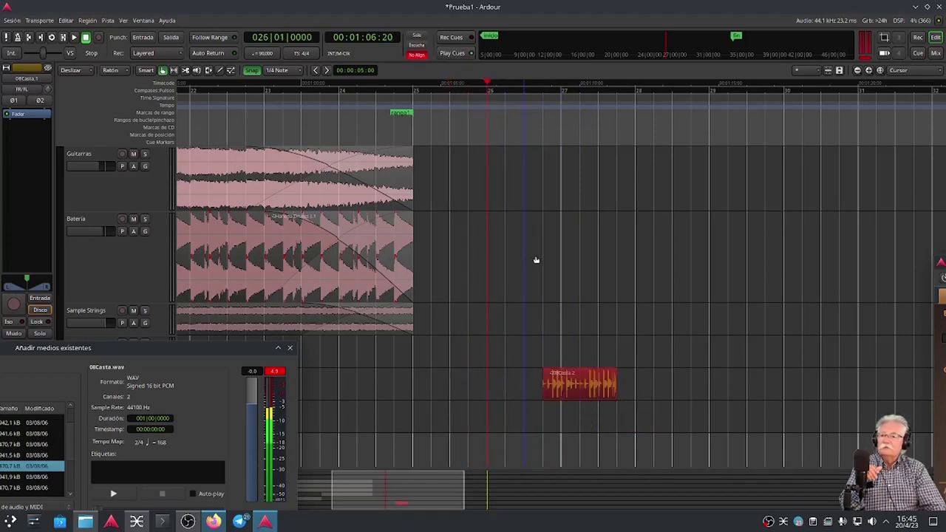
left_click_drag(572, 390, 515, 391)
left_click_drag(215, 353, 231, 471)
left_click_drag(558, 391, 567, 422)
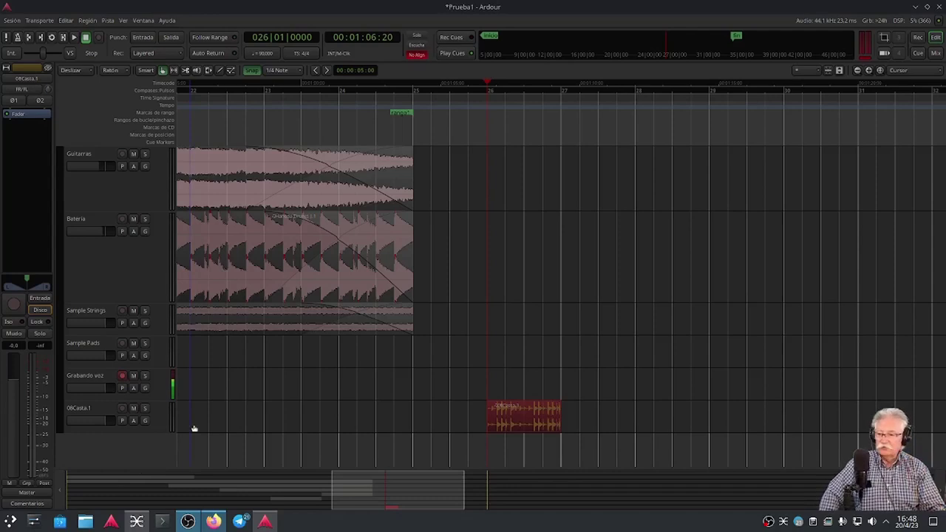
- Switch to the Firefox tutorial and read the Insertar en la lista de fuentes section, including the copy-to-session option and the Fuentes list
mouse_move(214, 522)
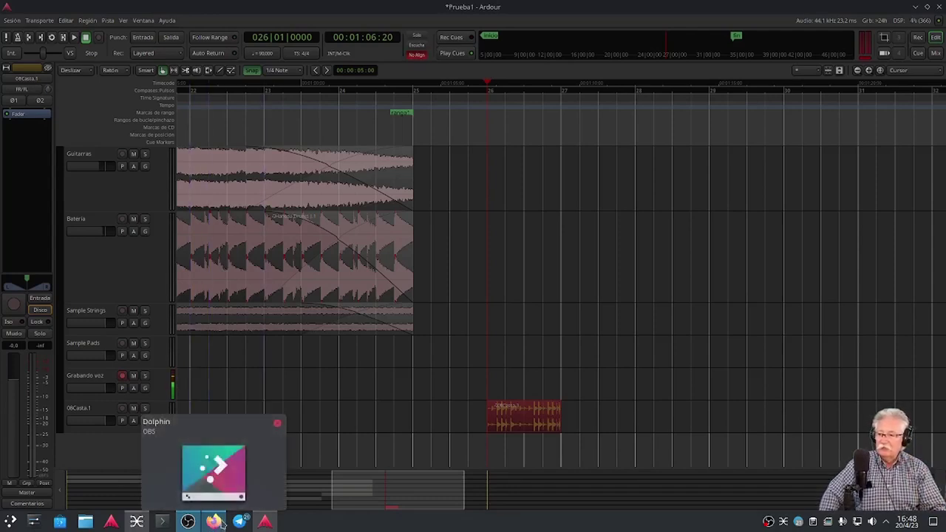
left_click(215, 522)
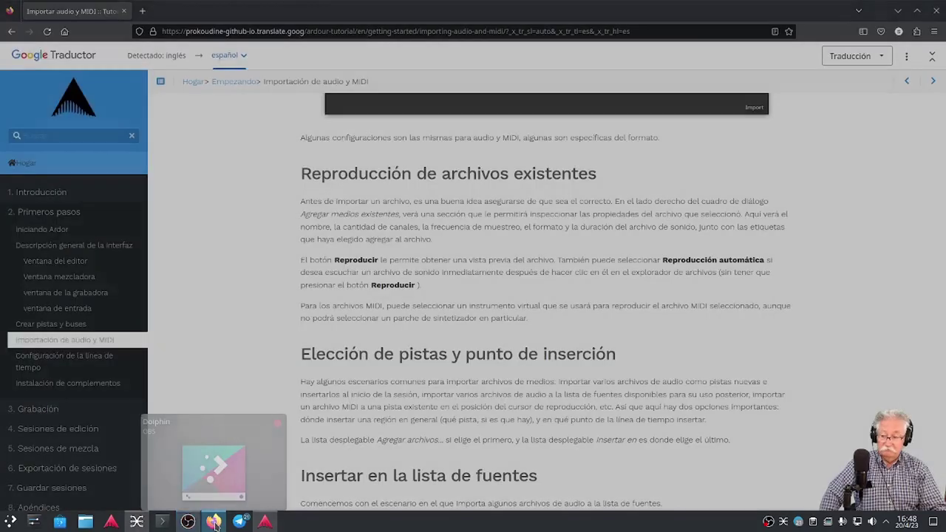
scroll(443, 346, "down", 5)
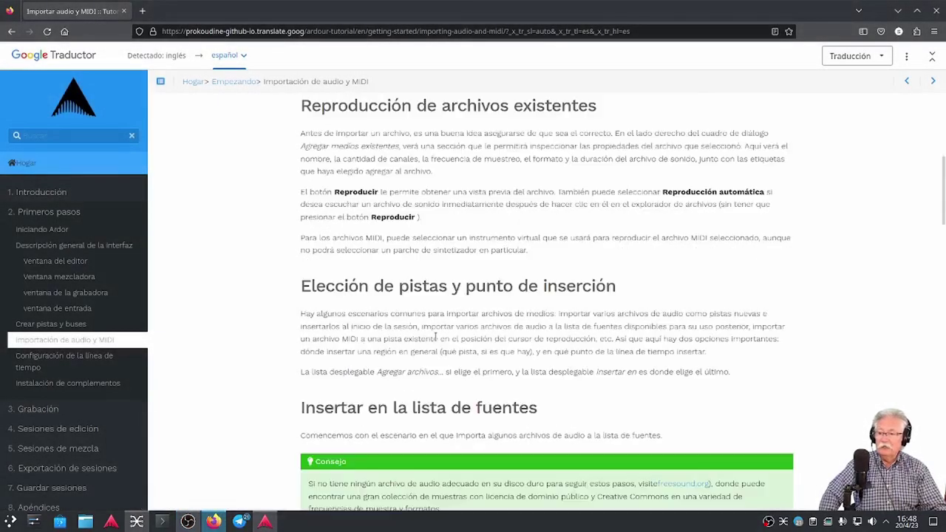
scroll(436, 340, "down", 2)
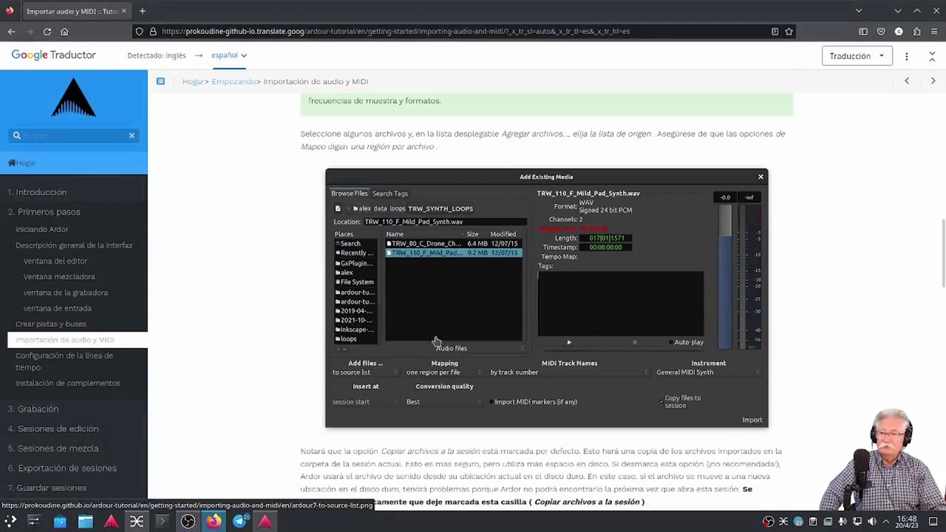
scroll(451, 326, "up", 2)
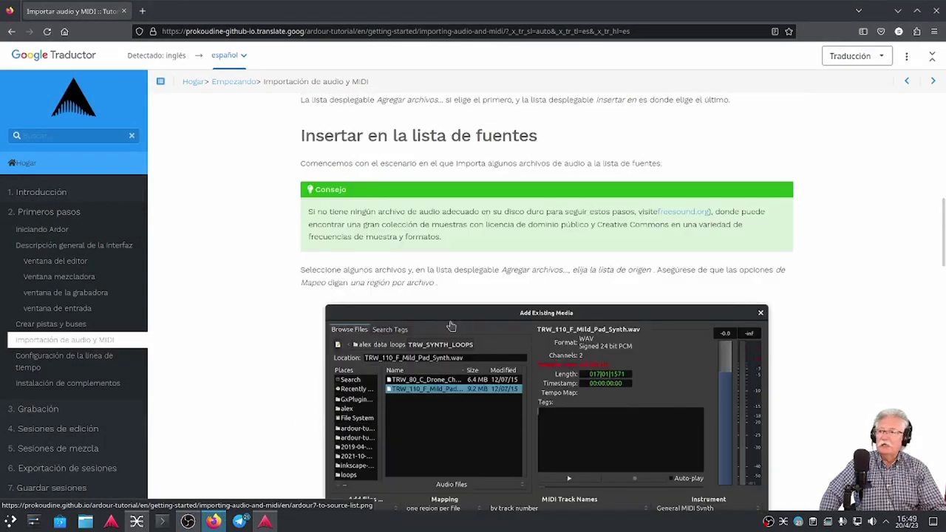
scroll(414, 354, "down", 2)
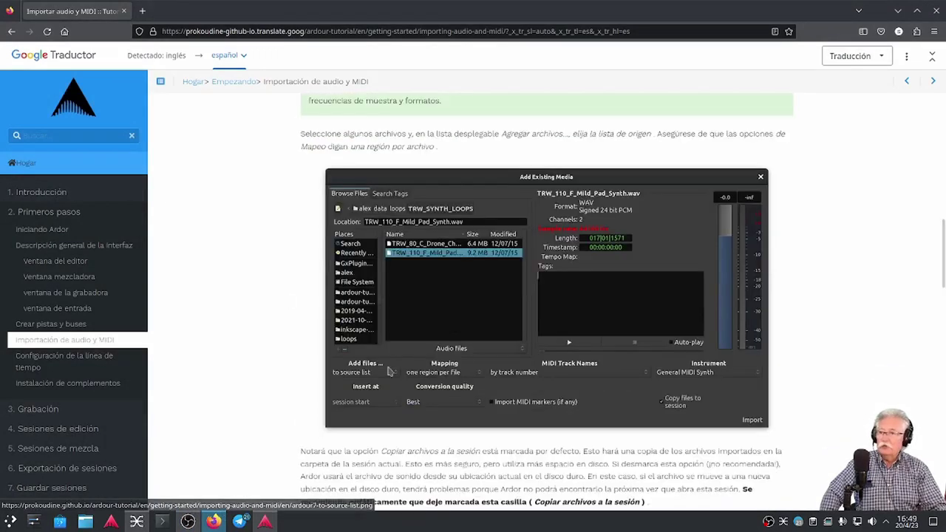
scroll(392, 369, "down", 1)
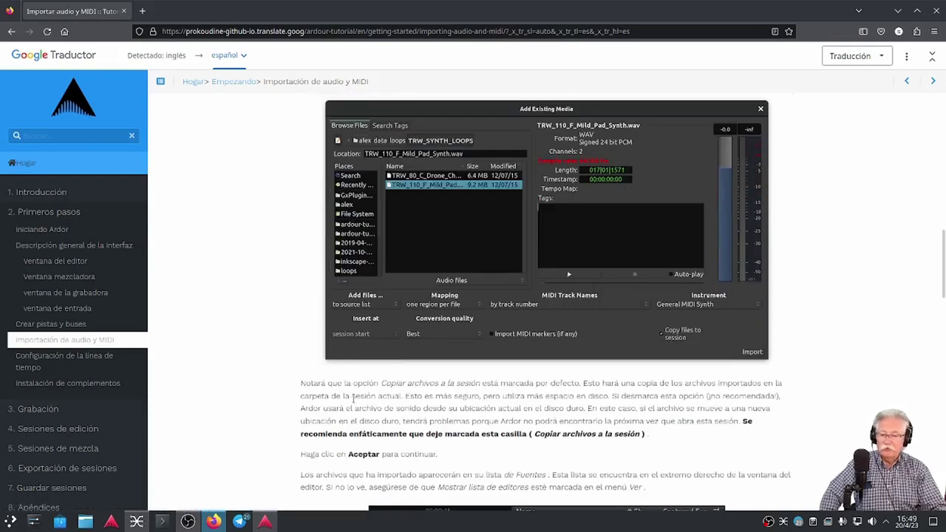
mouse_move(352, 397)
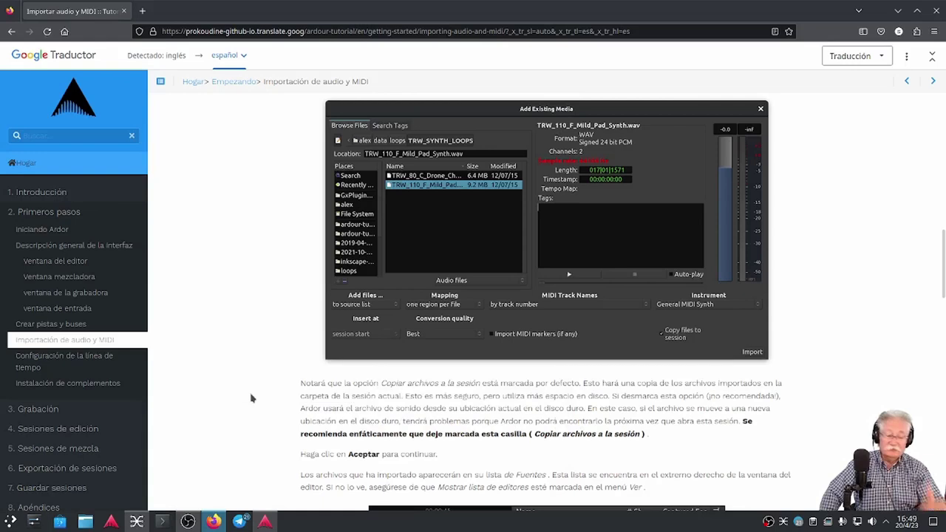
scroll(252, 398, "down", 2)
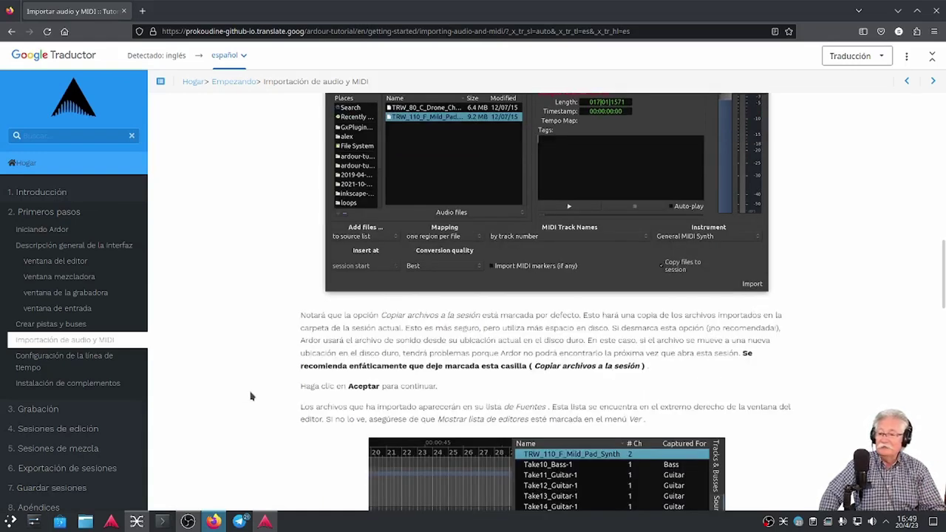
scroll(251, 397, "down", 2)
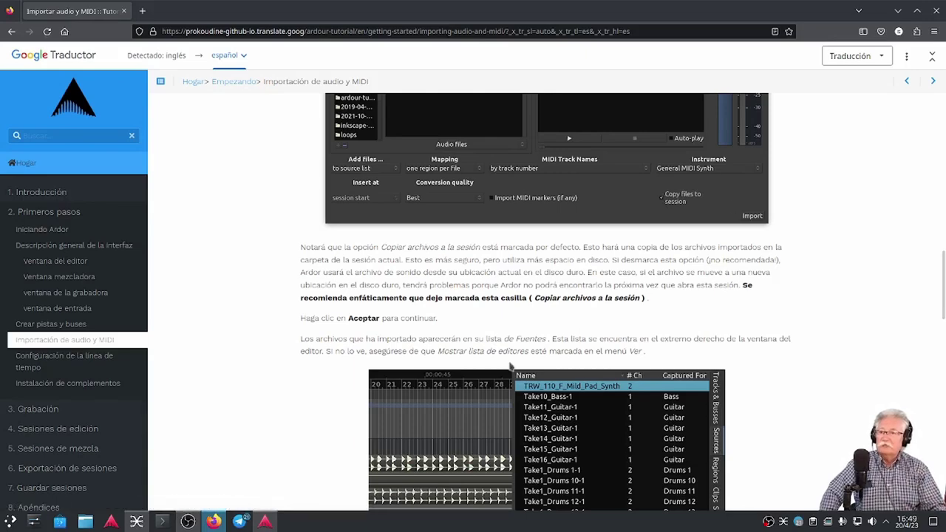
scroll(297, 362, "up", 2)
scroll(294, 358, "up", 5)
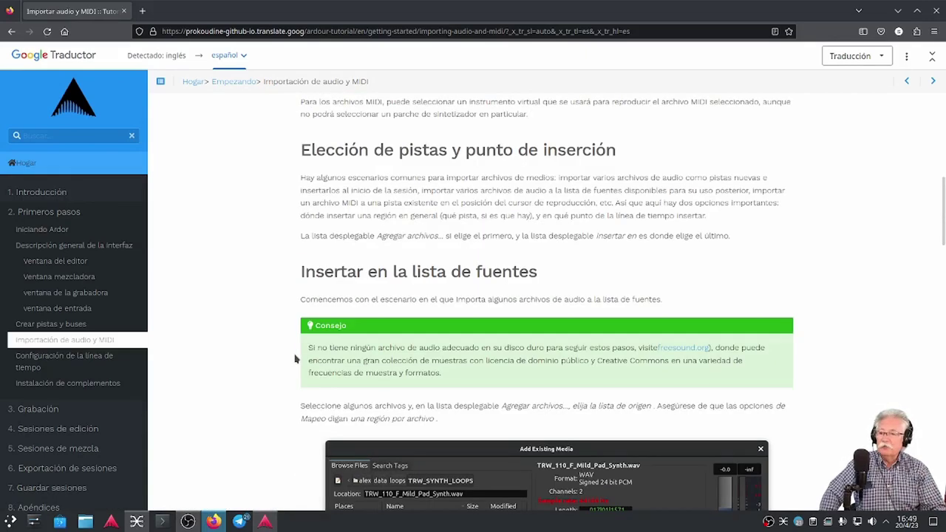
scroll(294, 359, "down", 8)
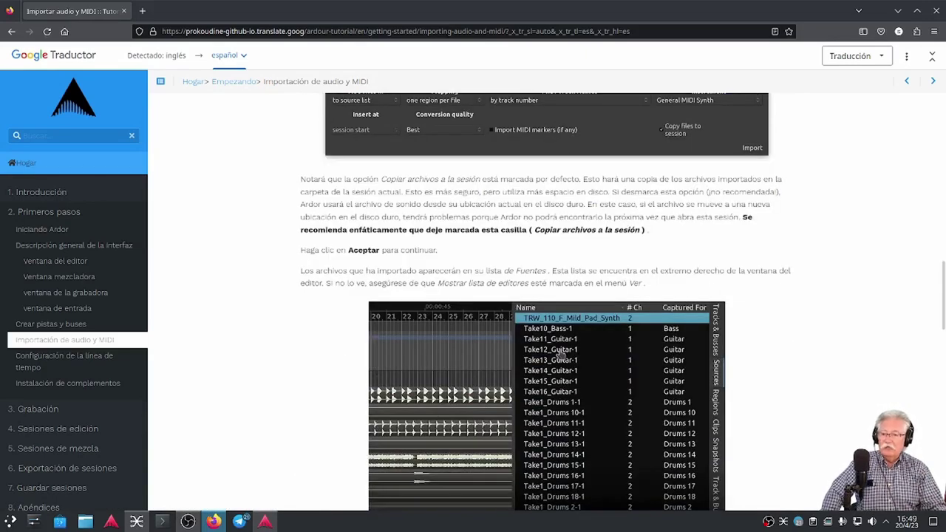
- Switch back to Ardour and show the editor list beside the timeline
left_click(264, 522)
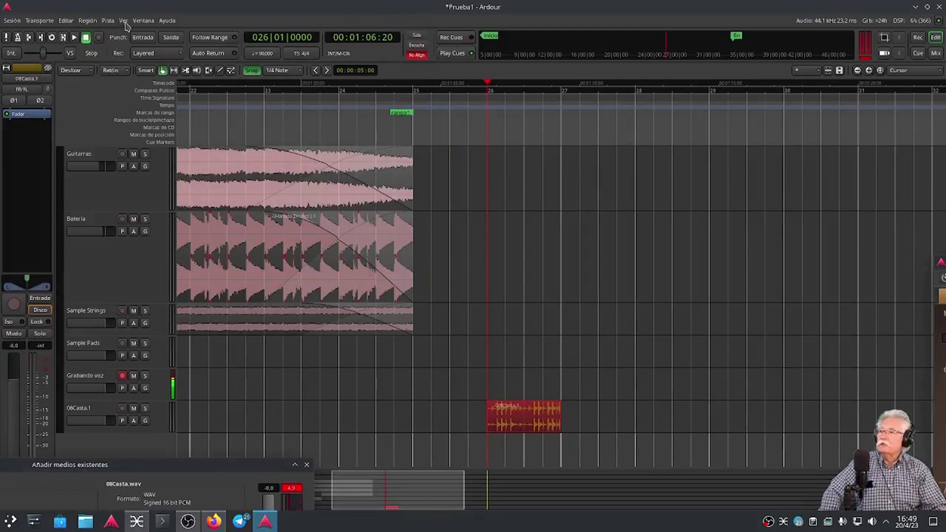
left_click(124, 21)
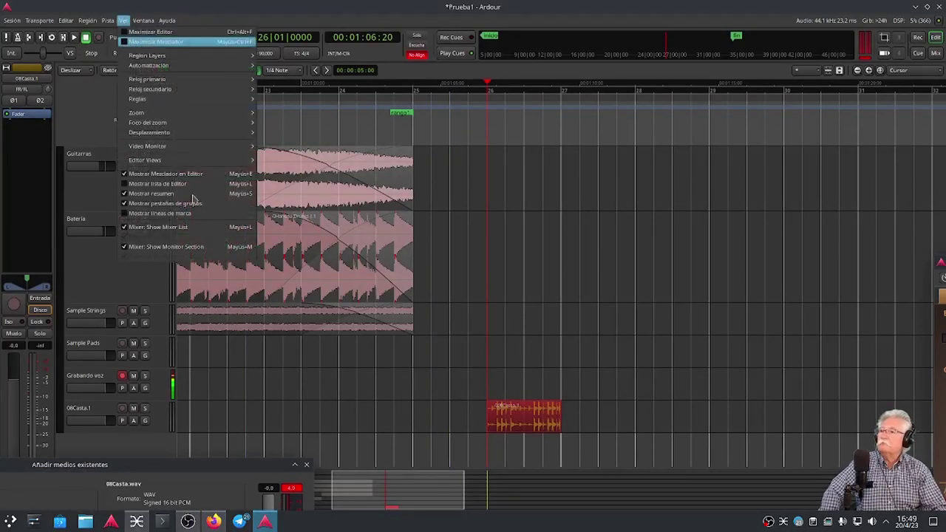
left_click(128, 184)
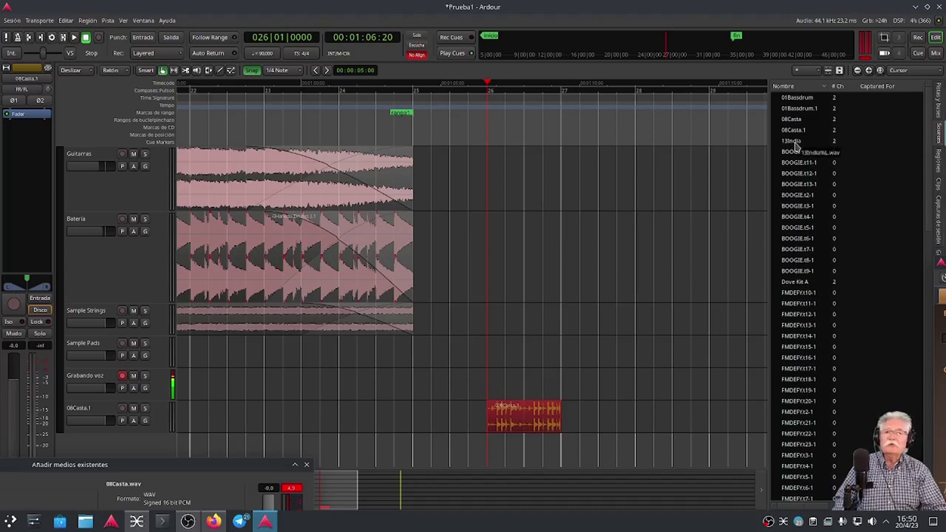
- Place the 13India source on a new track starting at bar 27 and play the session from there
left_click_drag(791, 141, 619, 459)
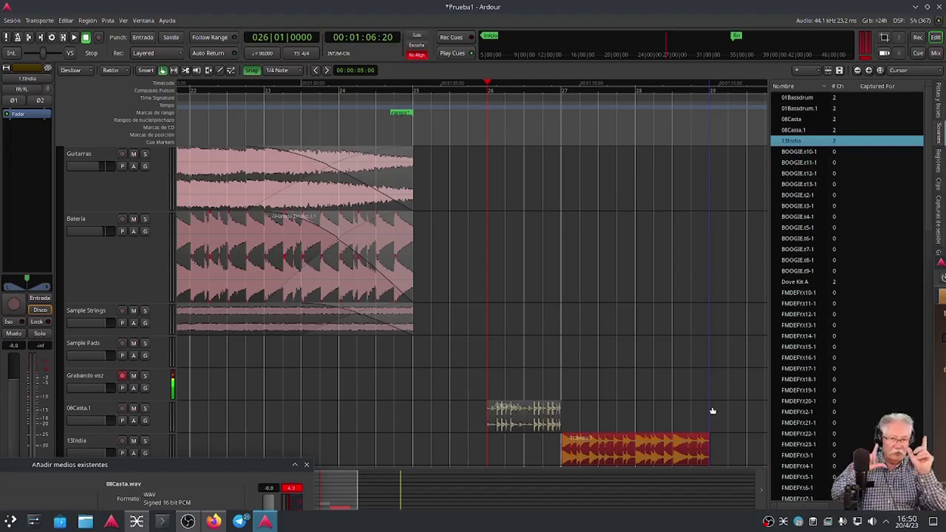
left_click(562, 89)
left_click(74, 38)
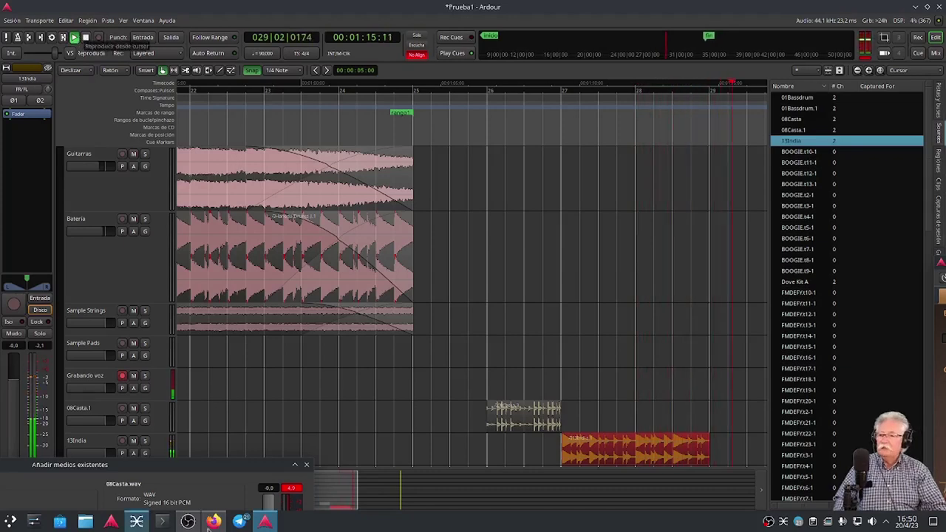
- Close the Añadir medios existentes dialog and stop playback
left_click_drag(252, 463, 499, 93)
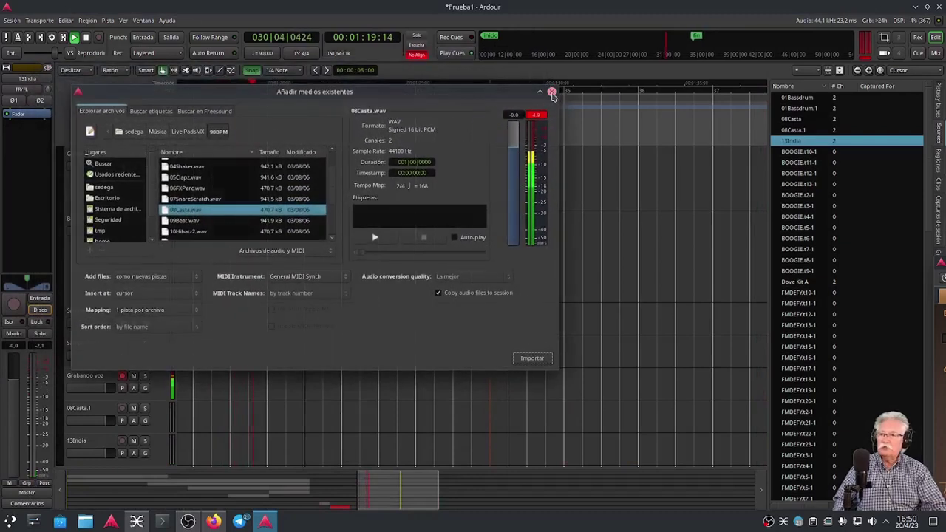
left_click(549, 93)
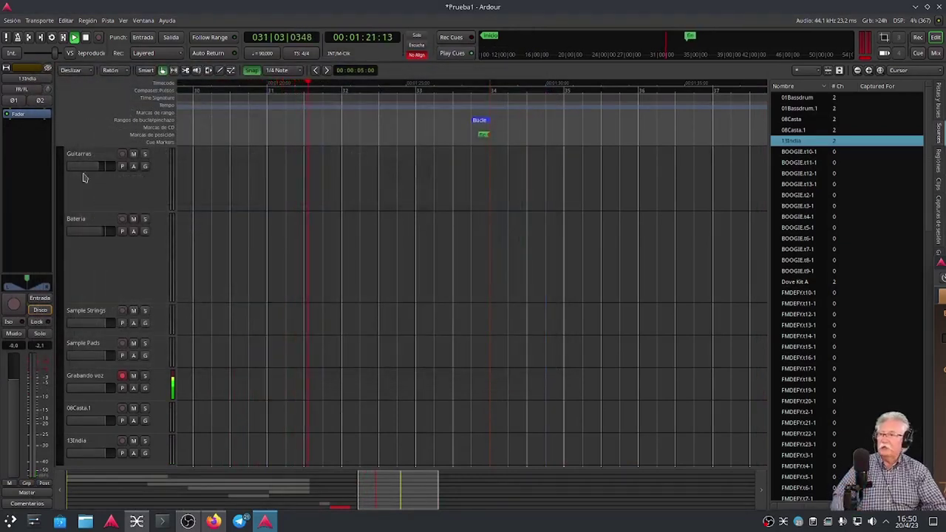
left_click(94, 38)
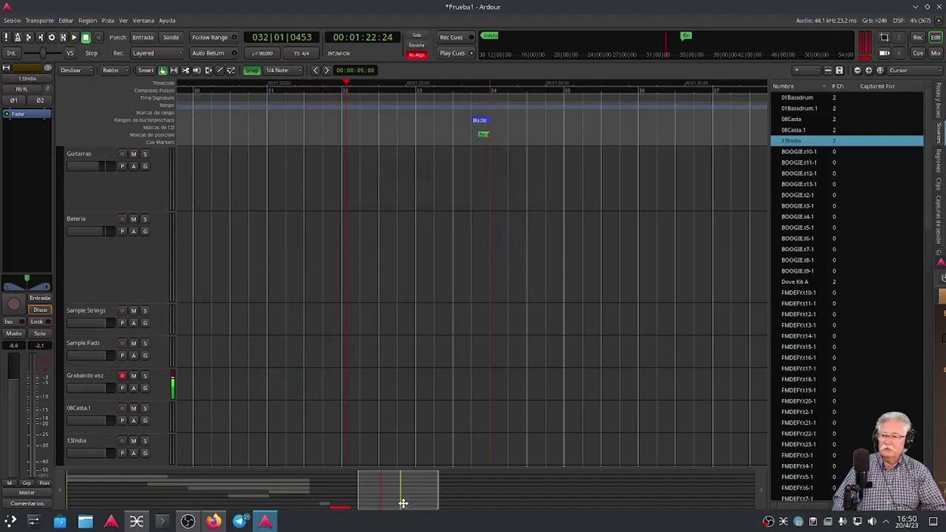
- Set the playhead at bar 29, at the end of the 13India region
scroll(416, 499, "up", 1)
left_click_drag(415, 500, 376, 500)
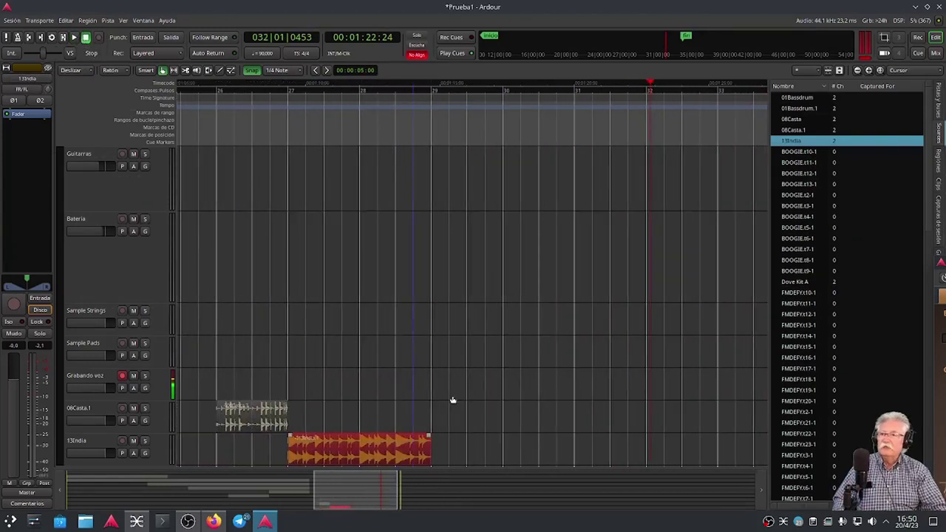
left_click(434, 92)
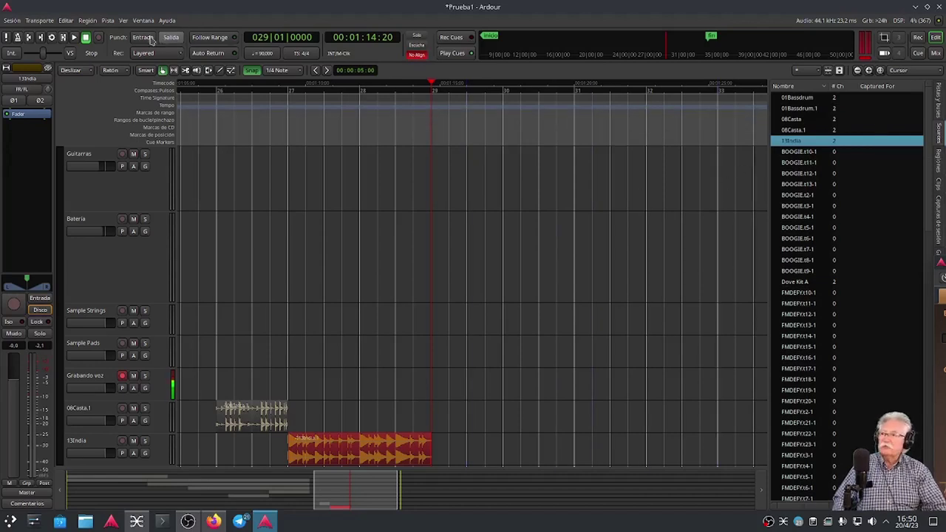
- Hide the editor list and bring the partly hidden Podolski plugin window into view over the timeline
left_click(124, 20)
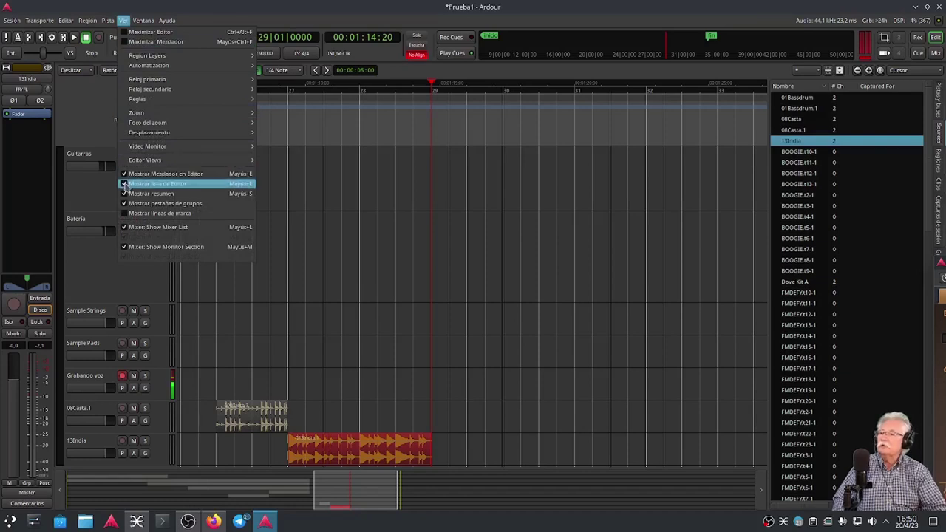
left_click(124, 184)
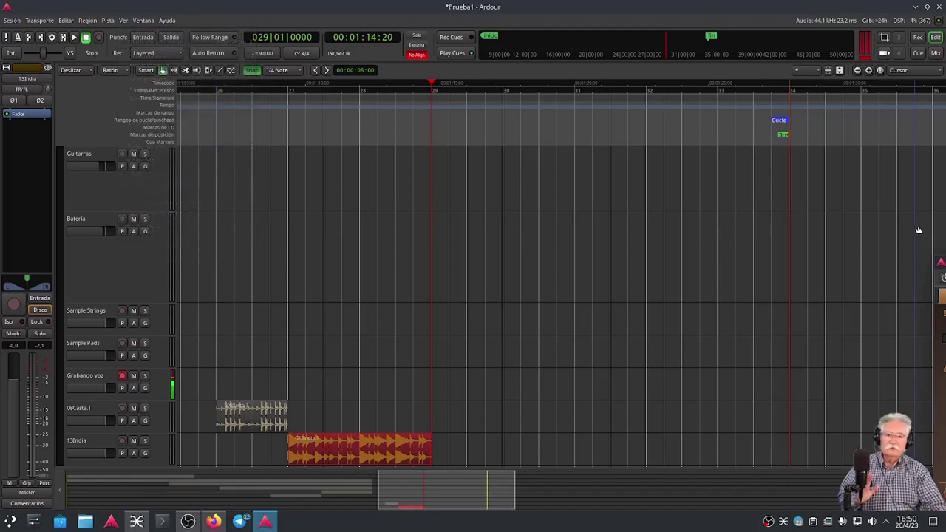
left_click_drag(943, 258, 515, 156)
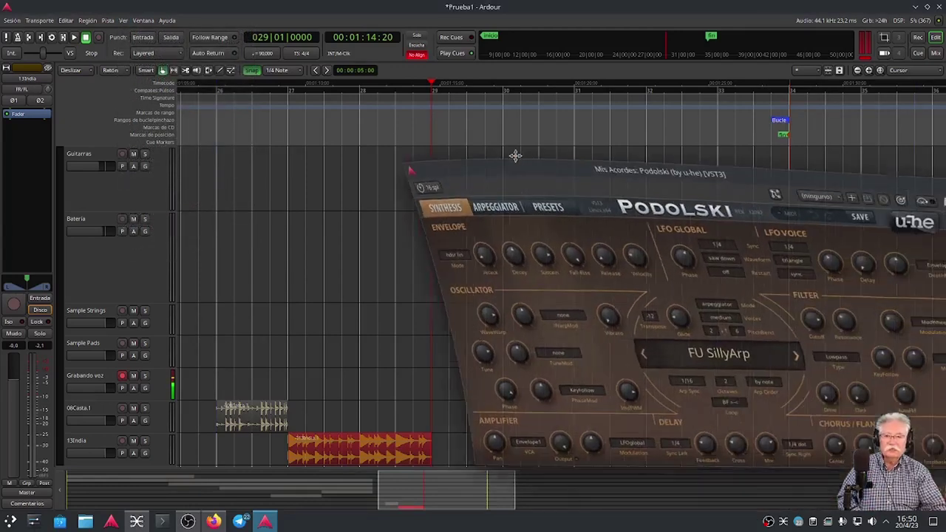
- Dismiss the Podolski plugin window and open the media import dialog with its file filter set to Archivos MIDI
left_click(863, 153)
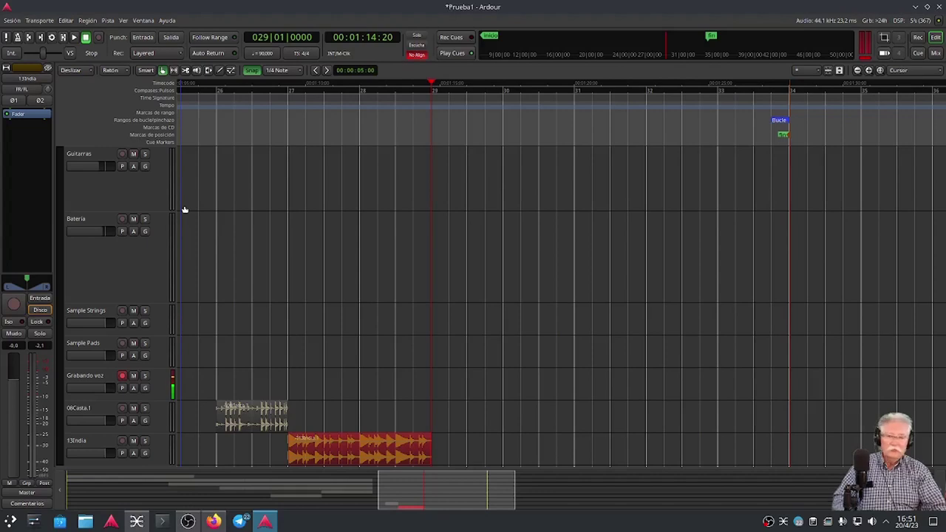
left_click(12, 21)
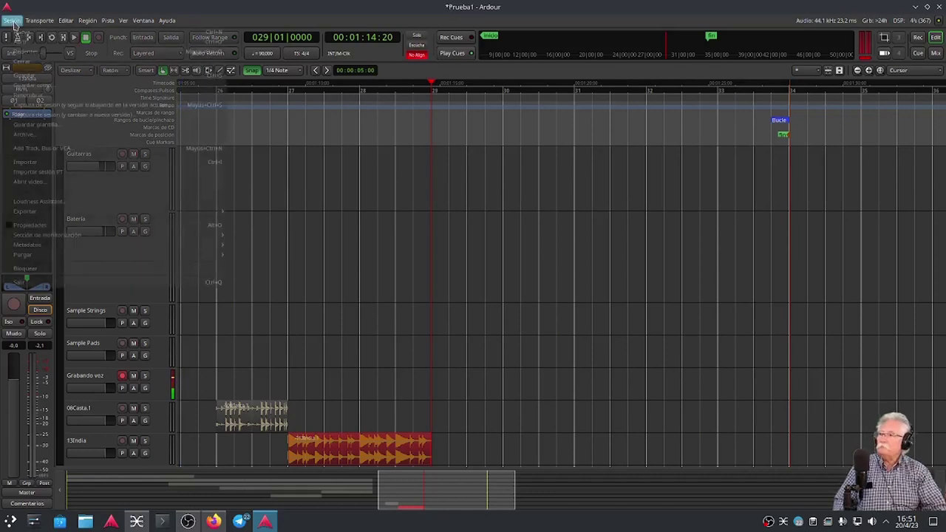
left_click(33, 163)
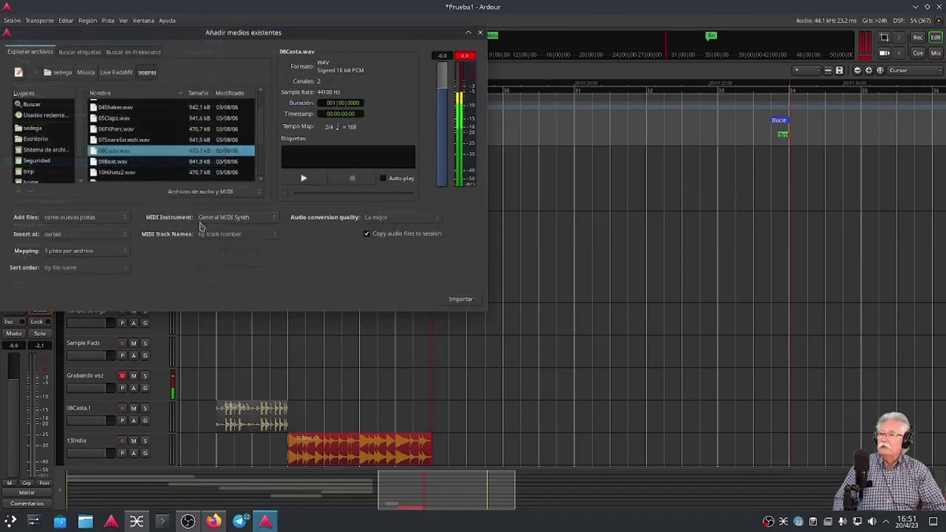
left_click(211, 193)
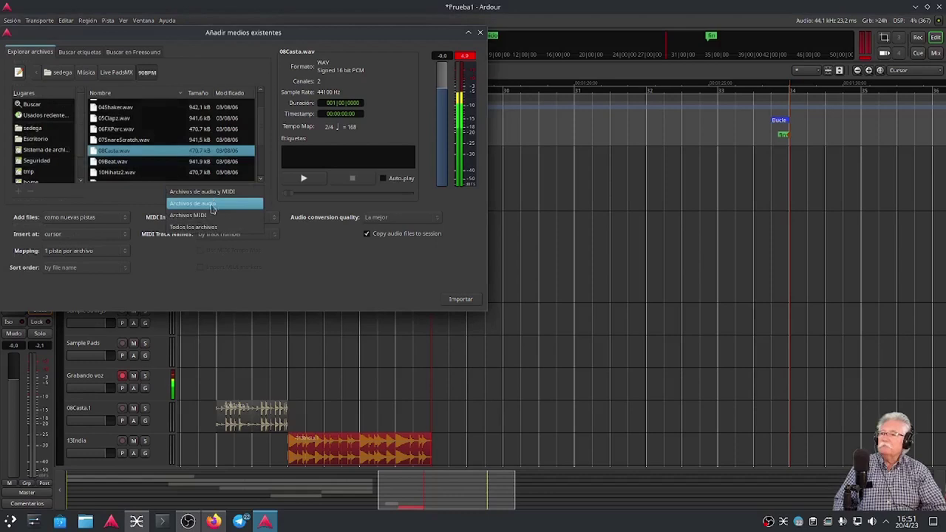
left_click(209, 216)
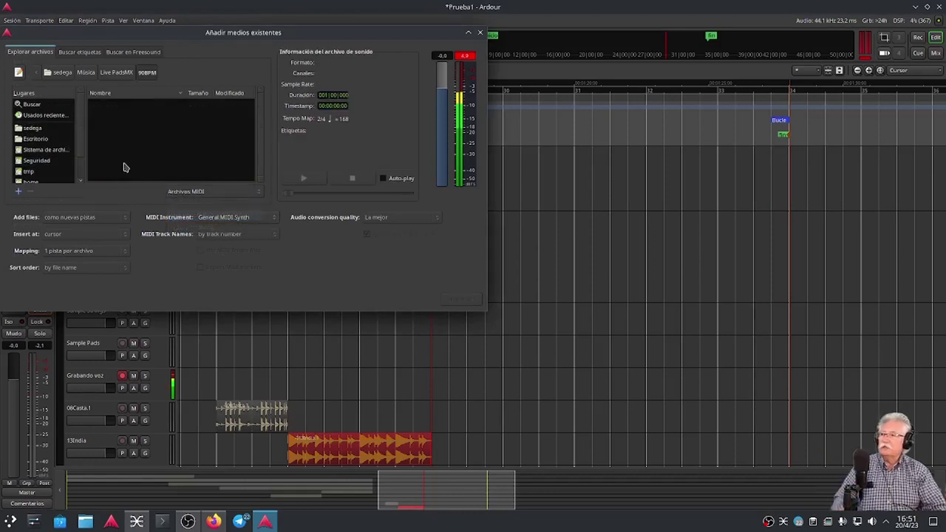
scroll(54, 150, "down", 2)
scroll(54, 150, "up", 2)
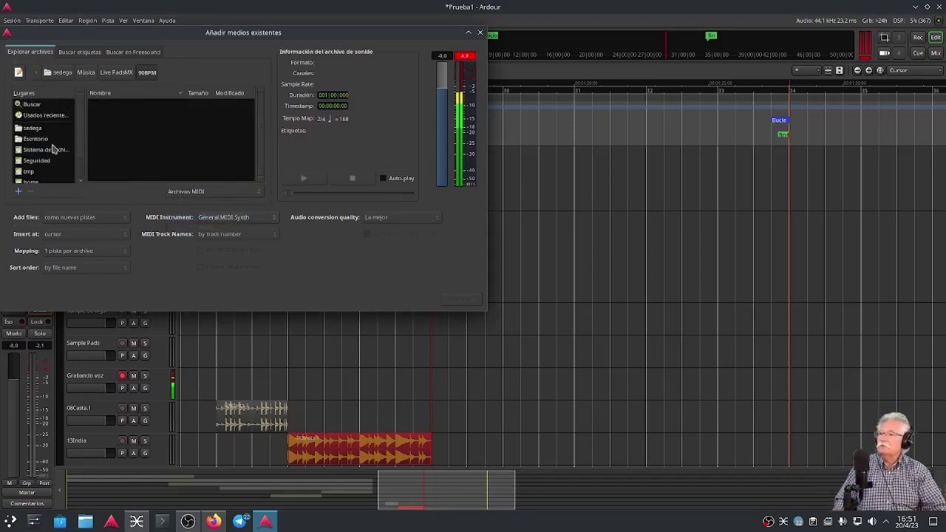
- Browse from the home folder to Música/SoundBlaster1994/FM/GENERIC in the import dialog
left_click(33, 129)
scroll(168, 131, "down", 4)
scroll(167, 133, "down", 6)
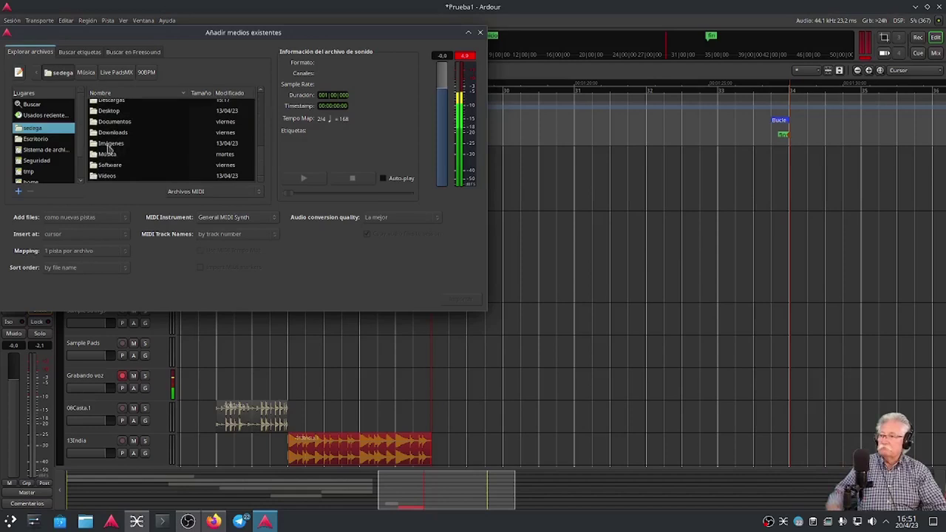
left_click(107, 155)
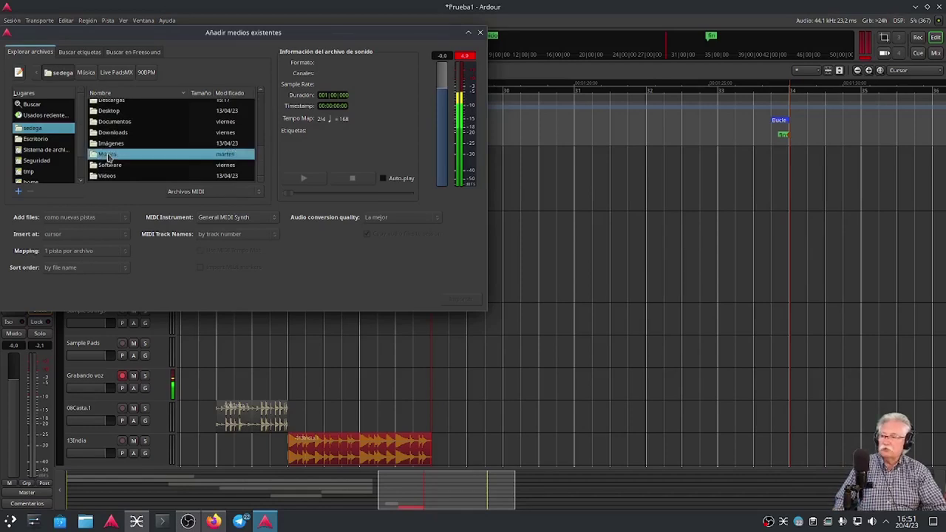
double_click(108, 156)
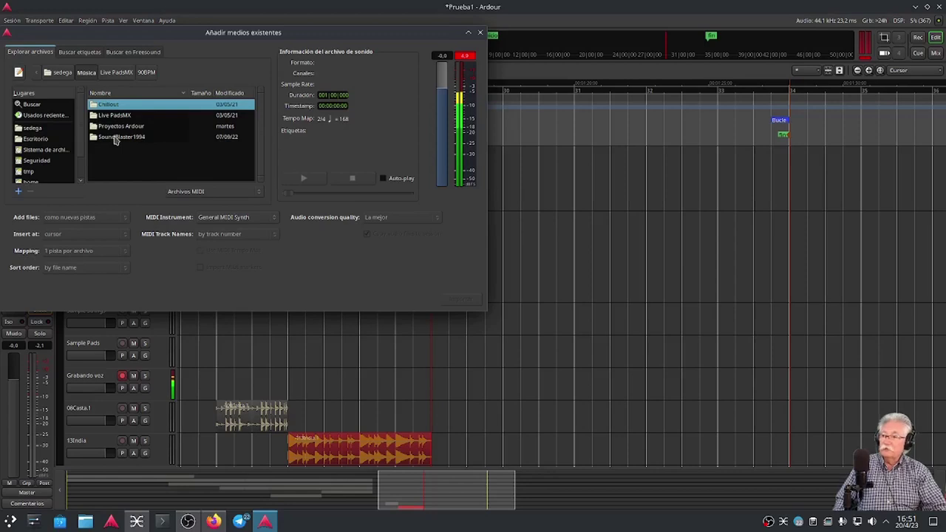
left_click(115, 140)
double_click(115, 141)
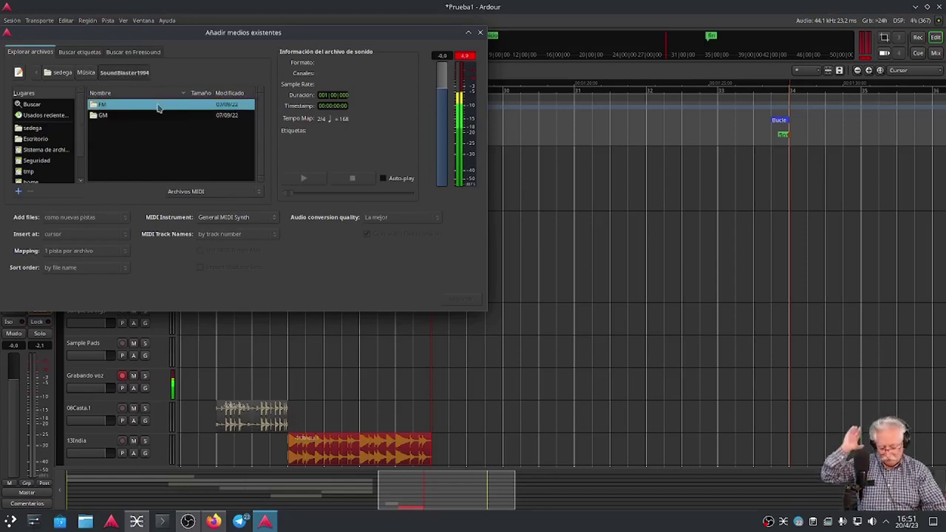
double_click(102, 106)
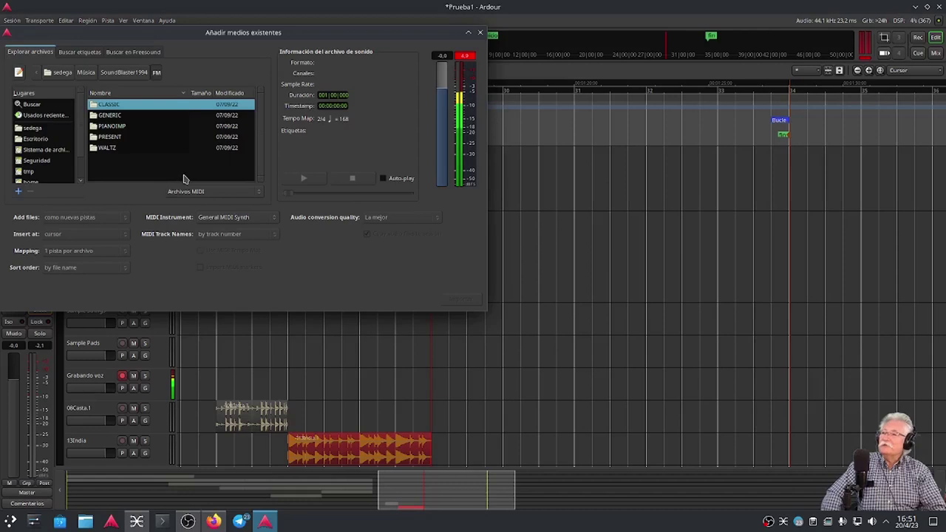
double_click(121, 116)
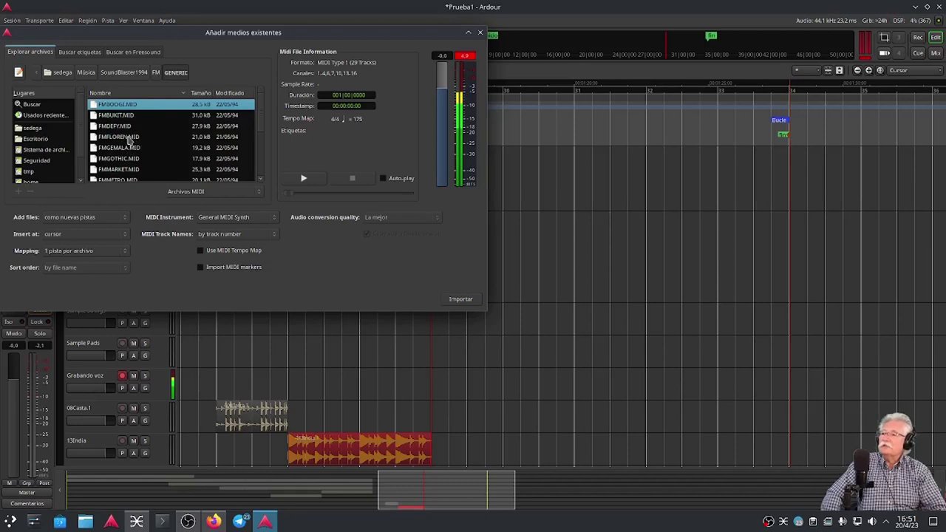
- Preview the FMFLOREN.MID and FMBUKIT.MID files one after the other, stopping each one after a short listen
left_click(127, 140)
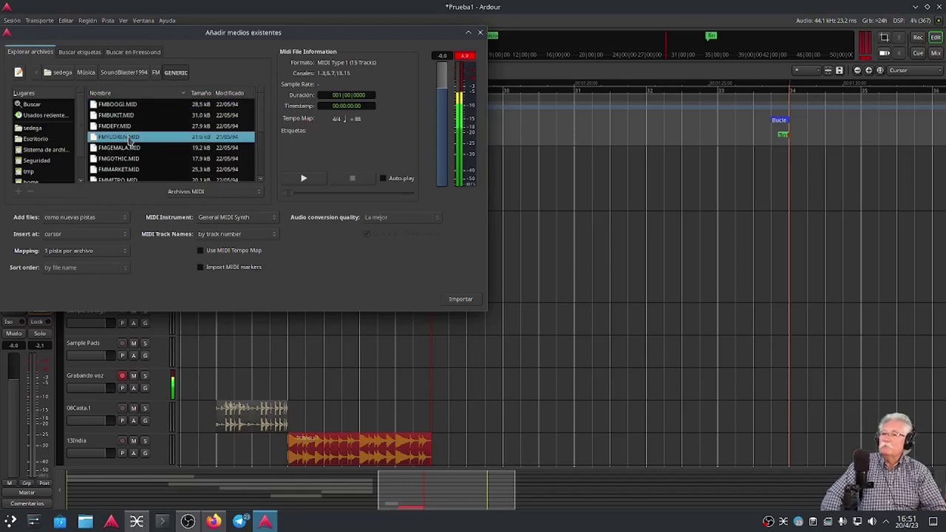
left_click(303, 180)
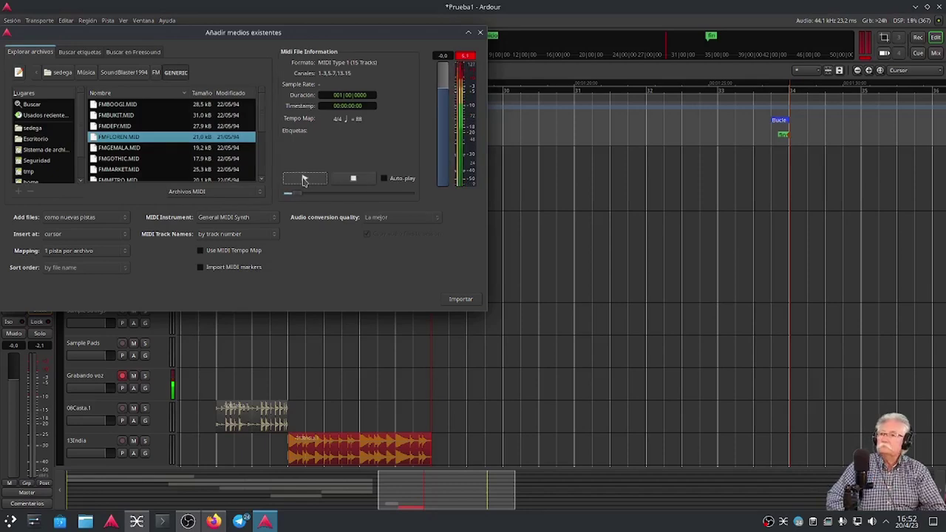
left_click(353, 179)
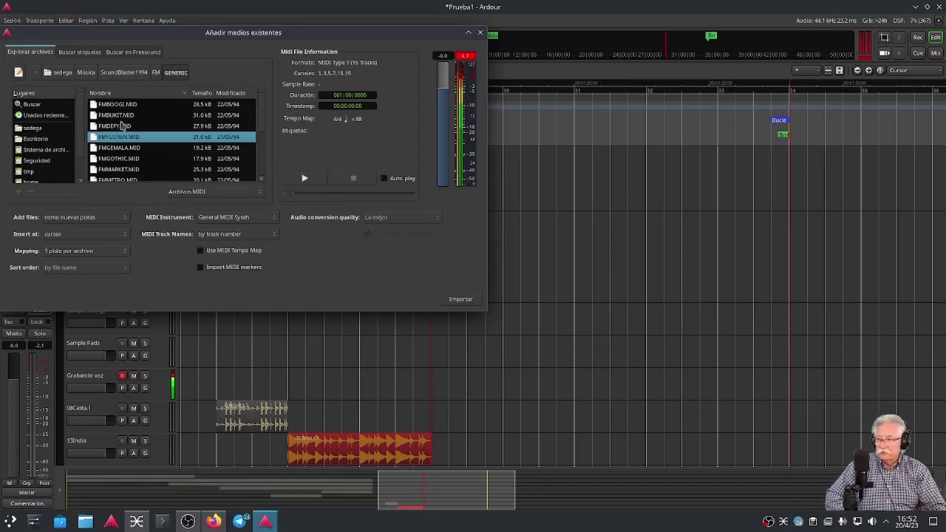
left_click(118, 116)
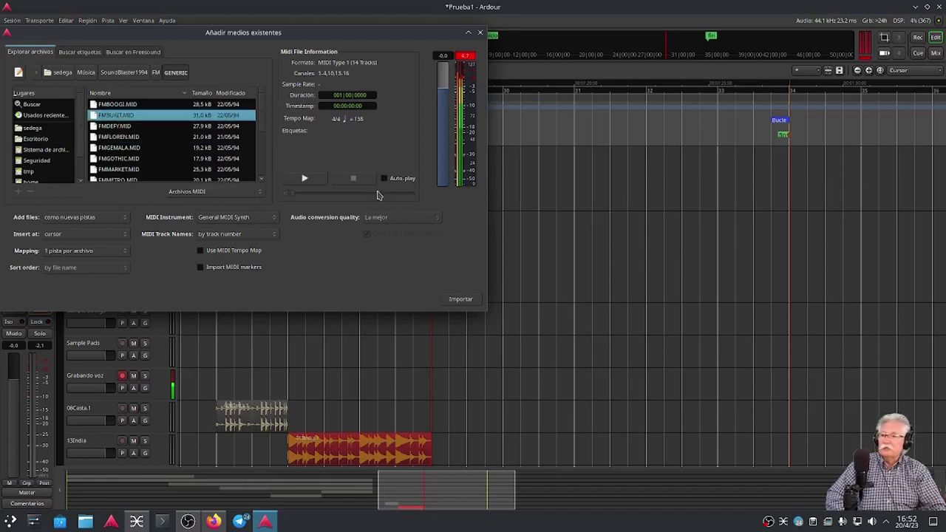
left_click(304, 179)
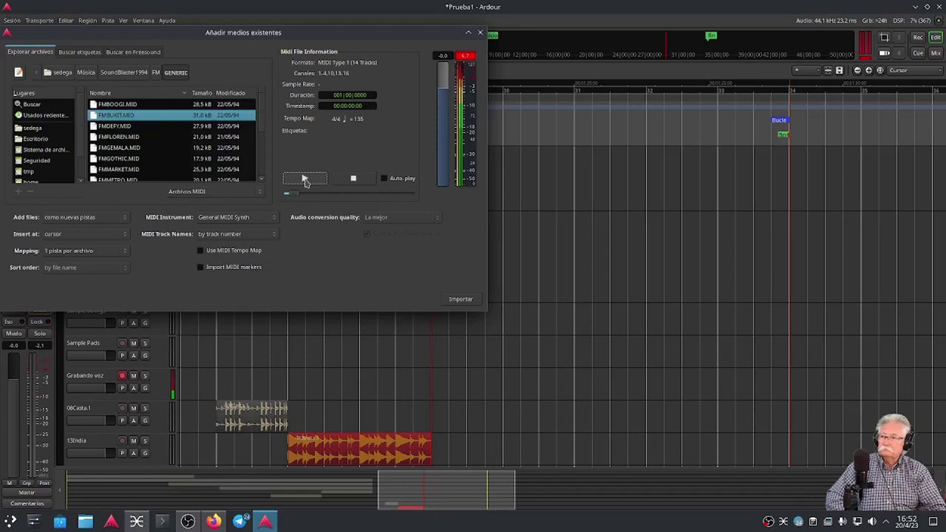
left_click(353, 180)
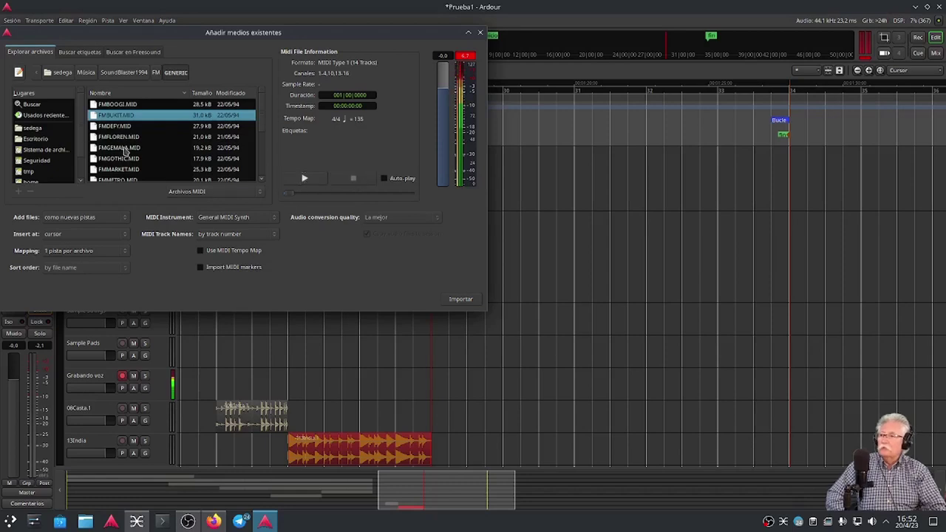
- Preview FMFLOREN.MID again, import it as new tracks at the cursor with General MIDI Synth, and close the import dialog
left_click(117, 137)
left_click(304, 180)
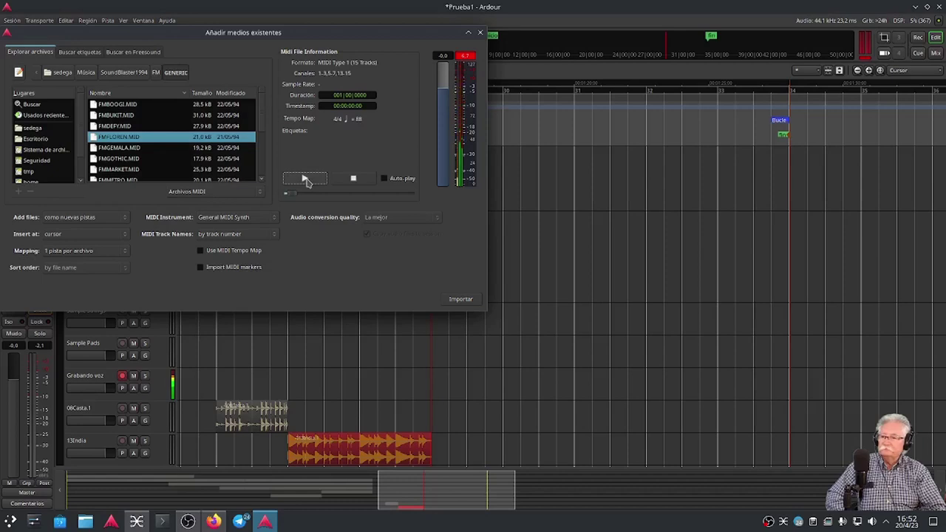
left_click(353, 178)
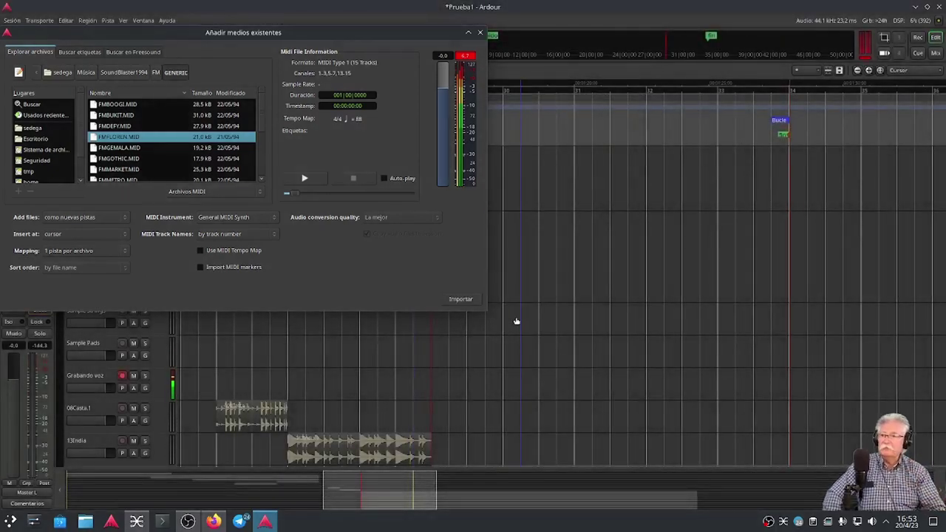
left_click(481, 34)
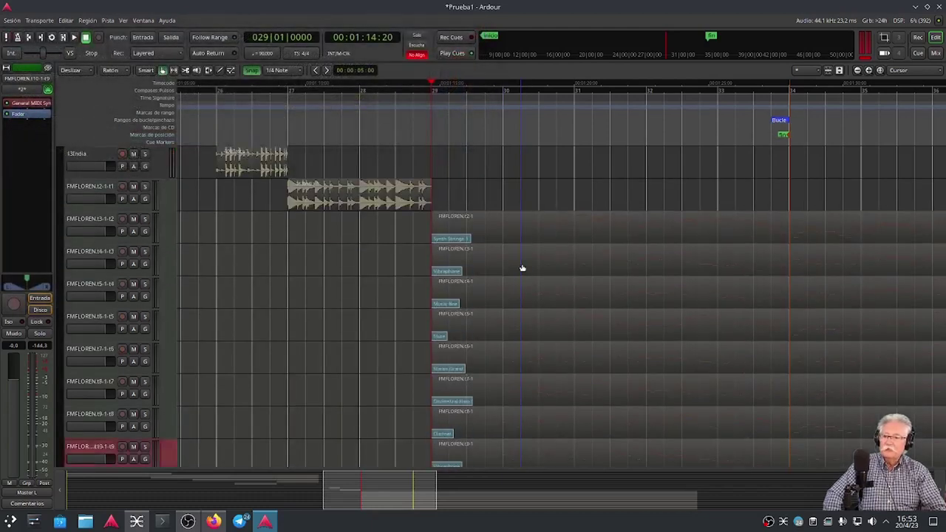
- Play the imported FMFLOREN tracks from bar 29 and stop playback after a few bars
scroll(521, 267, "down", 3)
scroll(524, 266, "up", 3)
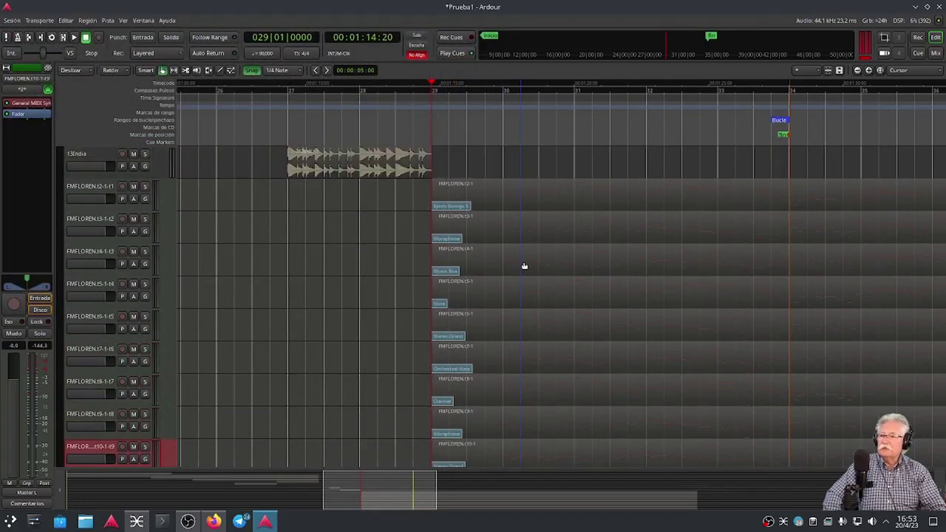
scroll(524, 266, "up", 2)
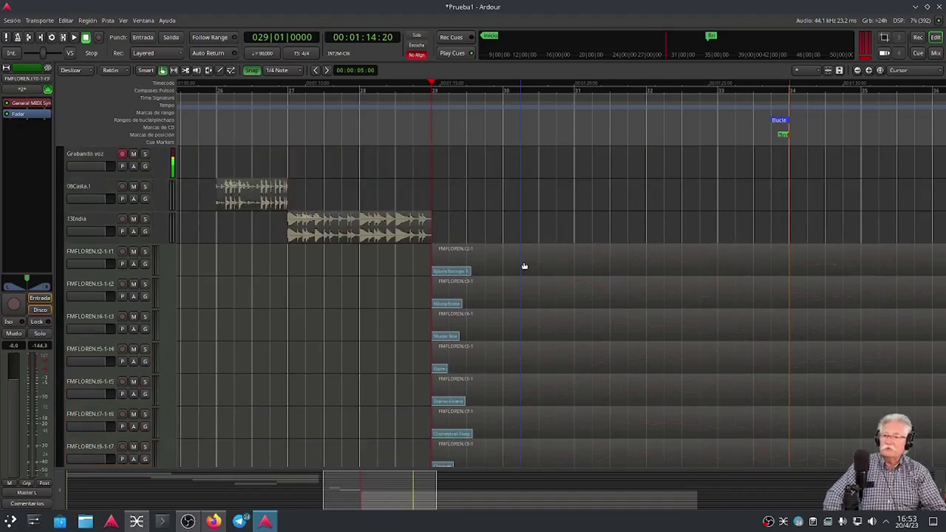
scroll(288, 236, "up", 3)
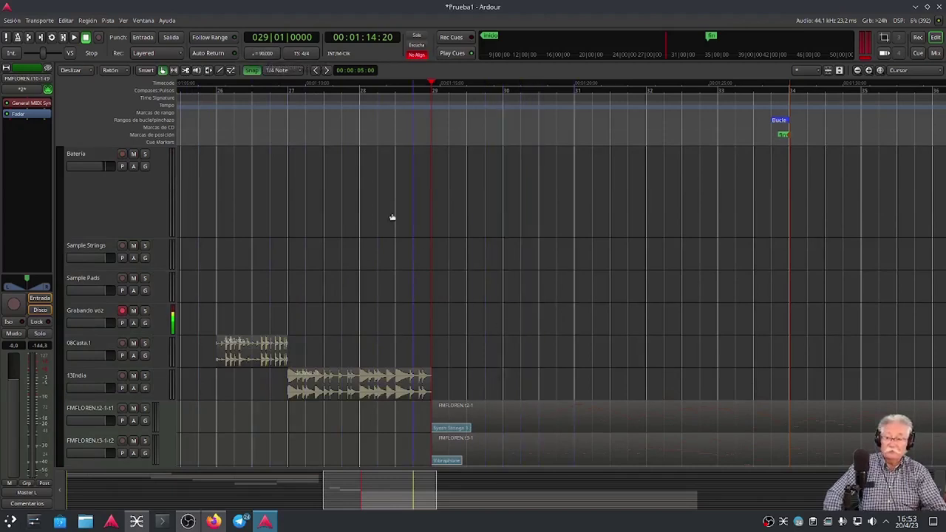
left_click(74, 37)
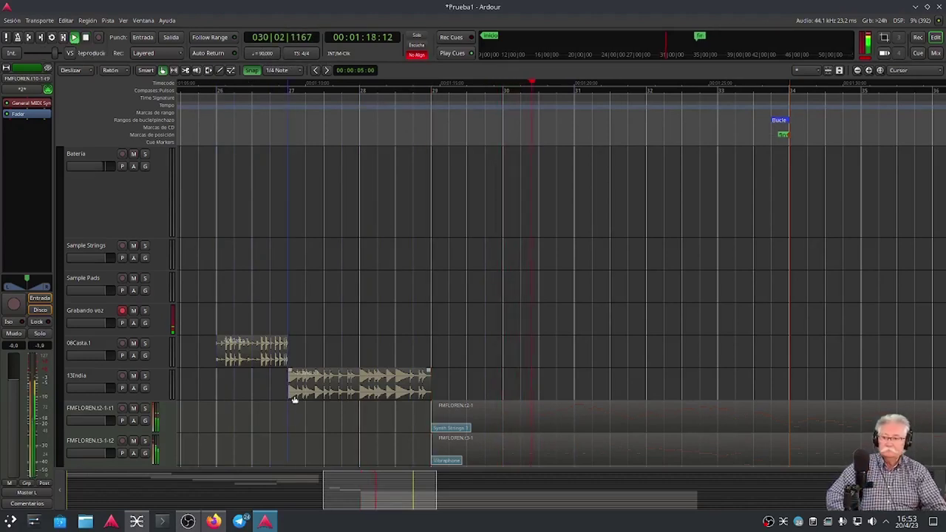
scroll(294, 398, "down", 4)
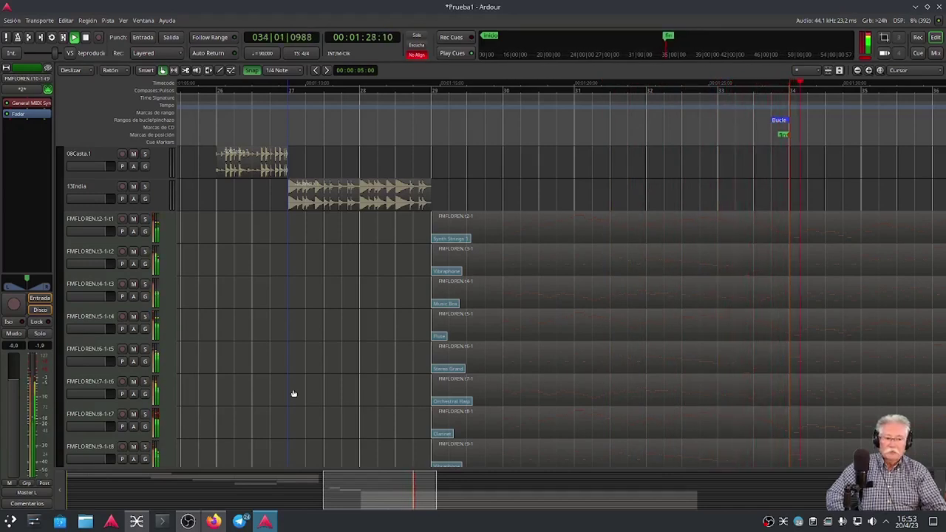
left_click(86, 38)
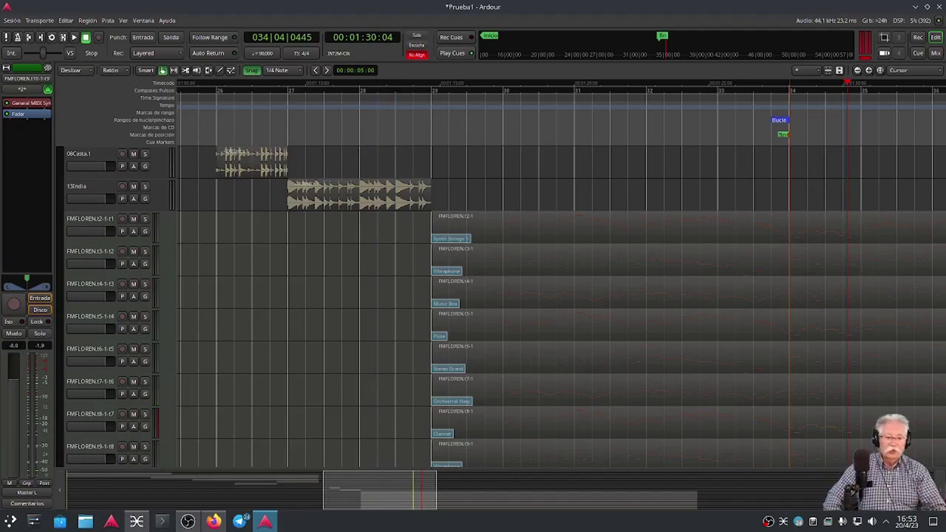
- Switch to the PipeWire graph window, examine the Ardour MIDI tracks' audio outputs, and move the window out of the way
left_click(137, 521)
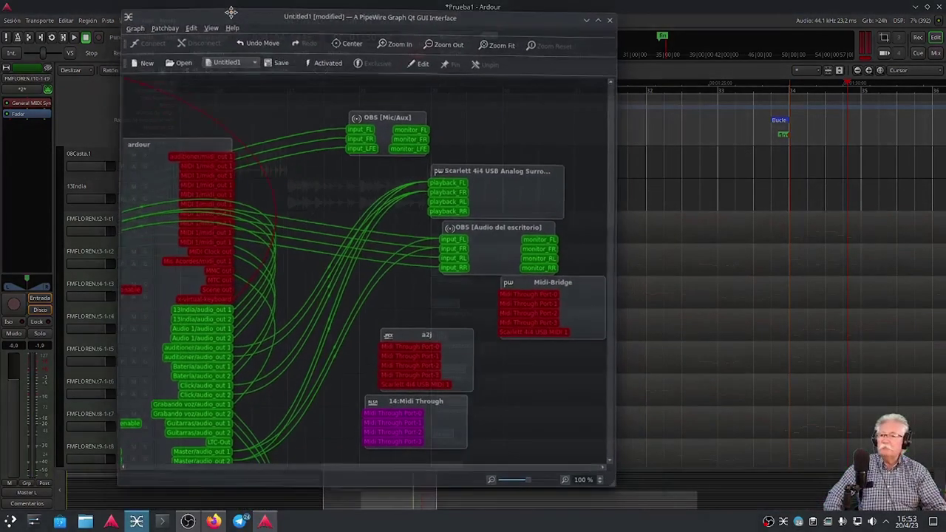
scroll(284, 279, "down", 3)
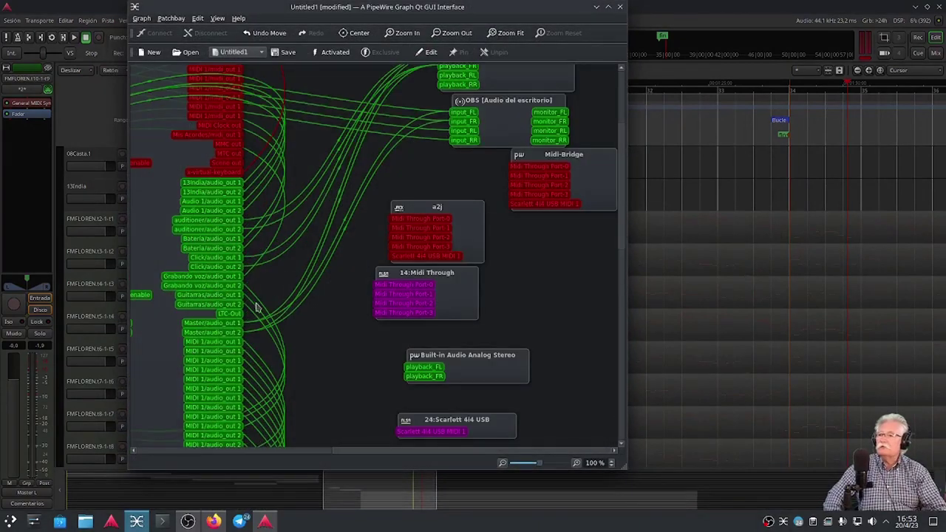
left_click_drag(489, 10, 500, 51)
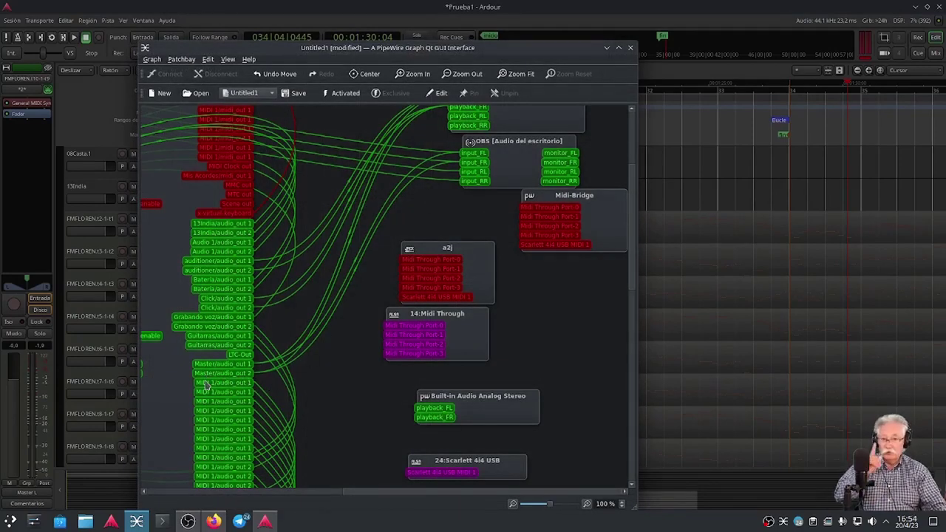
left_click_drag(458, 48, 945, 119)
left_click_drag(840, 117, 945, 119)
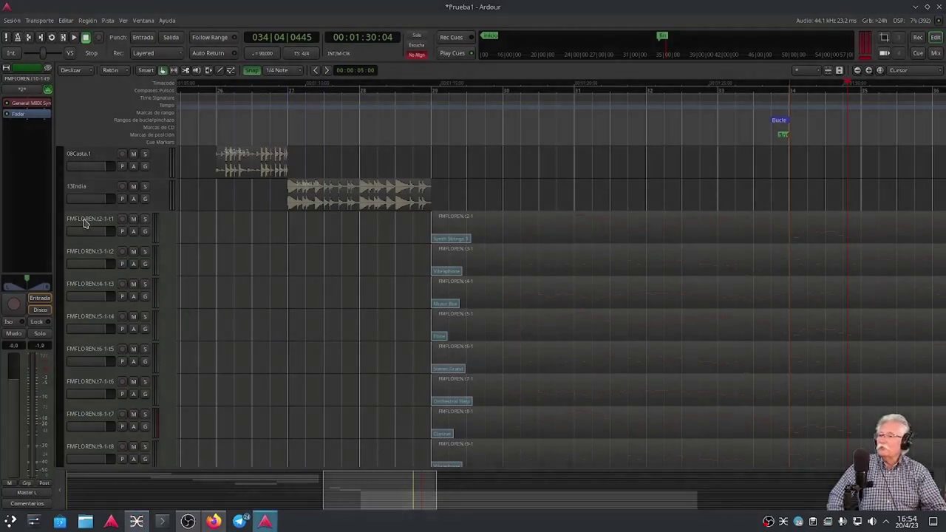
- Check the output connections of the FMFLOREN.t2-1-t1 track and close its connection window
right_click(86, 221)
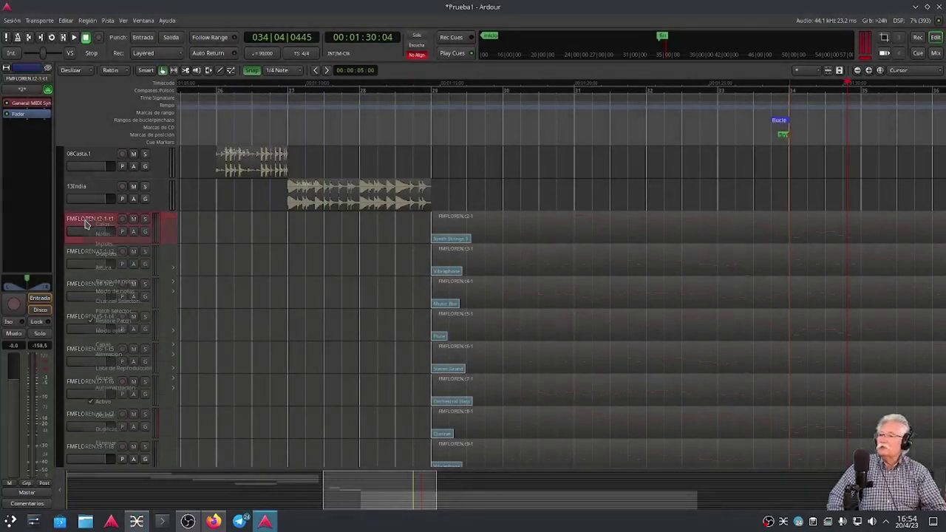
left_click(113, 255)
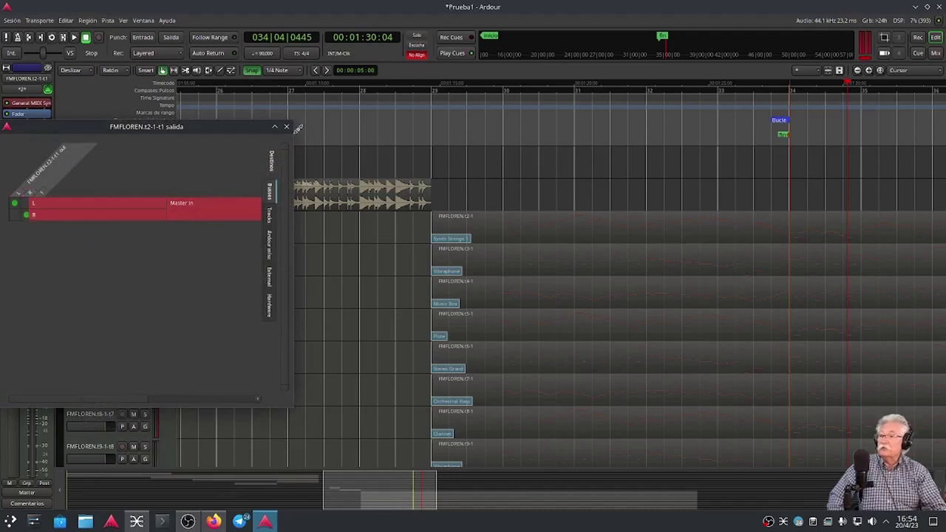
left_click(286, 126)
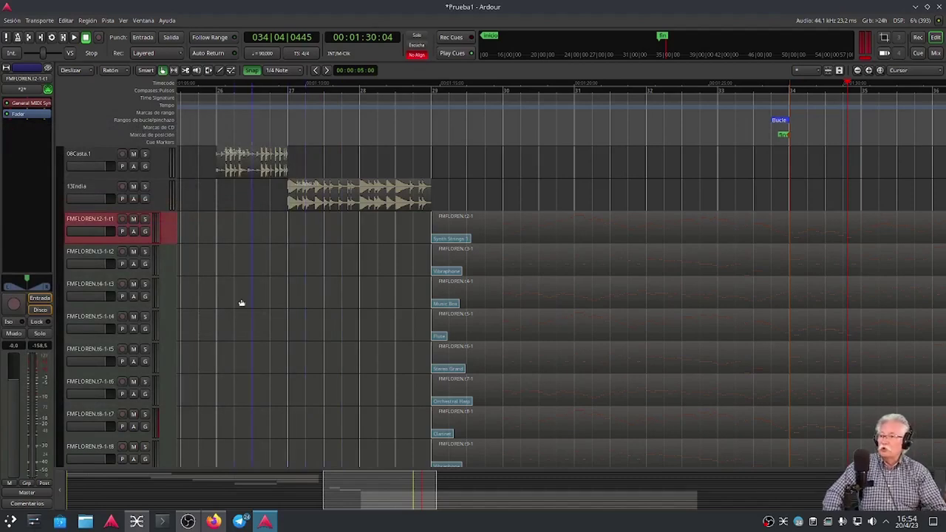
- Open the import dialog for existing media again, review its MIDI import options, and close it without importing
left_click(12, 20)
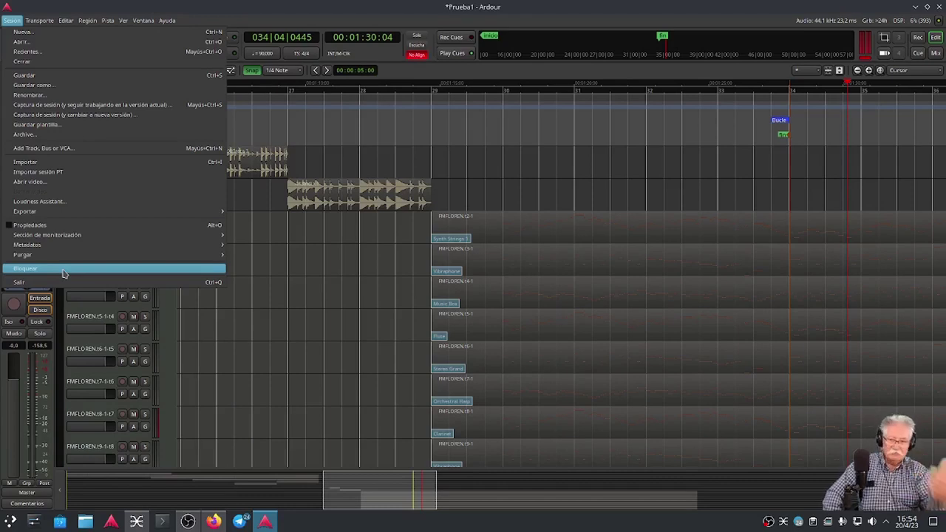
left_click(59, 162)
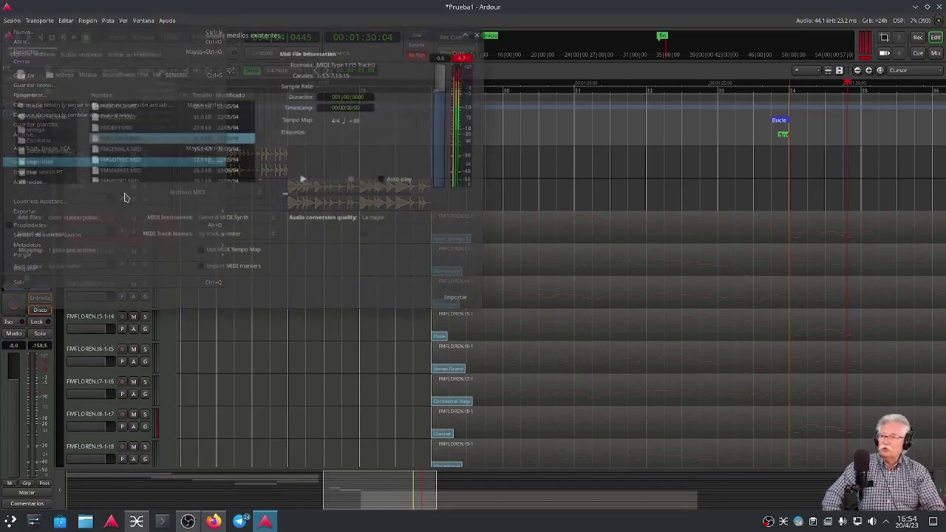
left_click(480, 34)
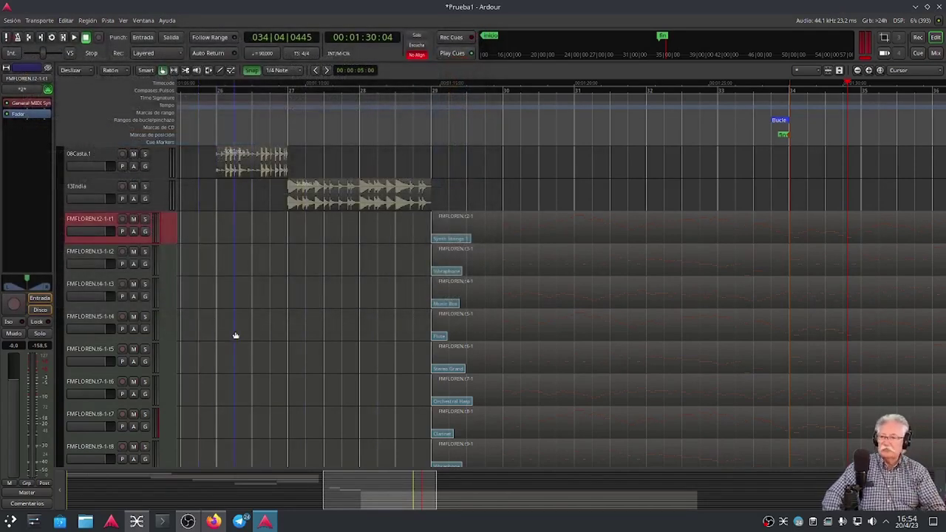
- Switch to Firefox and review the import tutorial's sections on importing directly to a track, choosing the insert point and removing regions
left_click(213, 522)
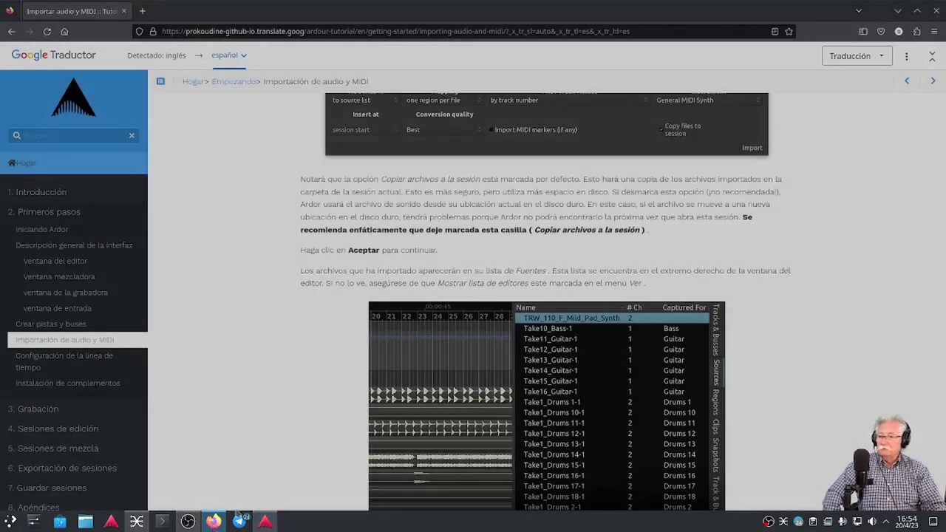
scroll(337, 385, "down", 10)
scroll(337, 380, "down", 5)
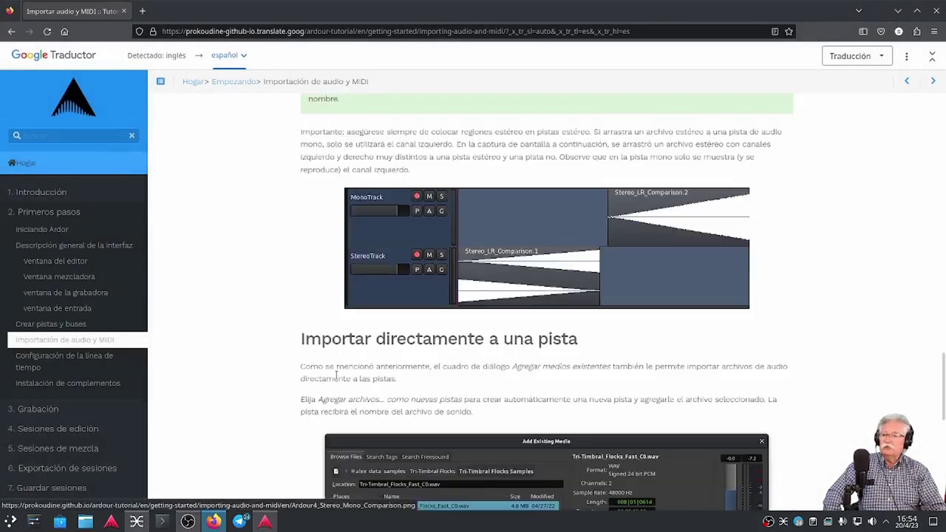
scroll(337, 380, "down", 12)
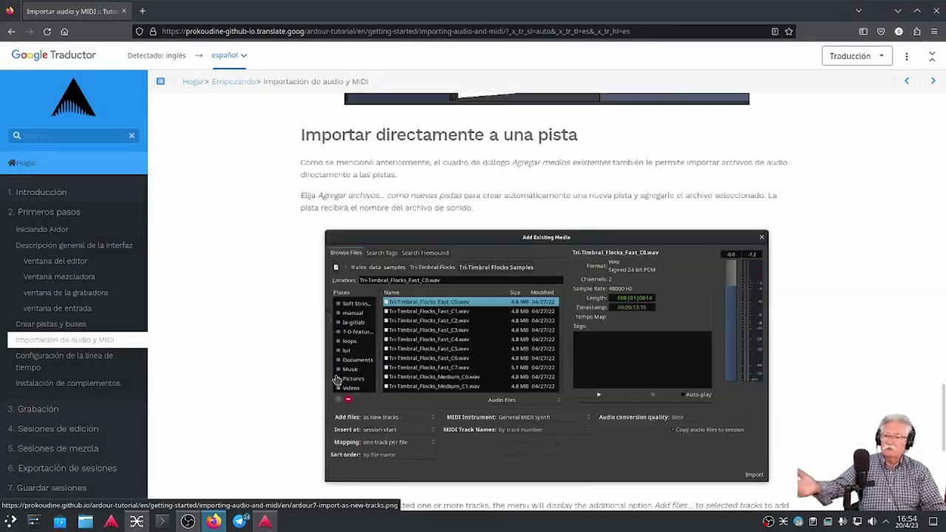
scroll(325, 381, "down", 2)
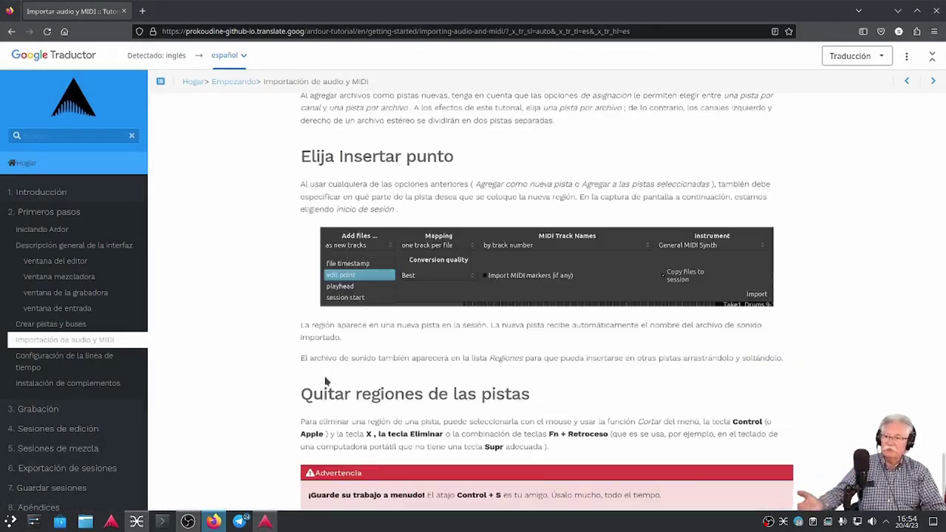
scroll(450, 221, "down", 3)
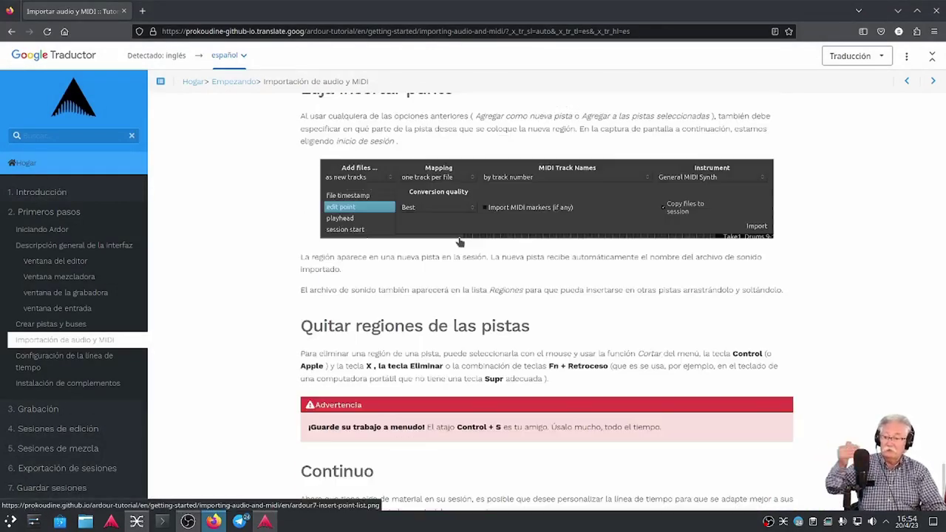
mouse_move(449, 243)
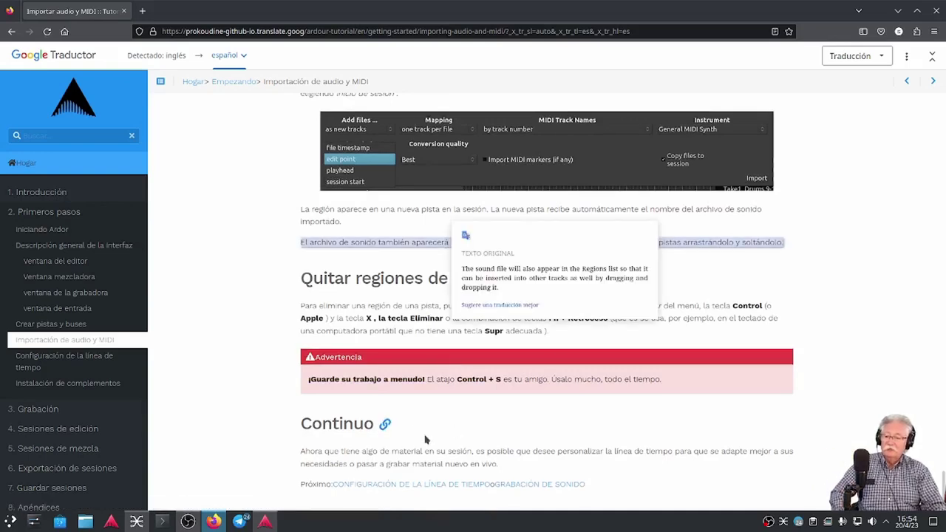